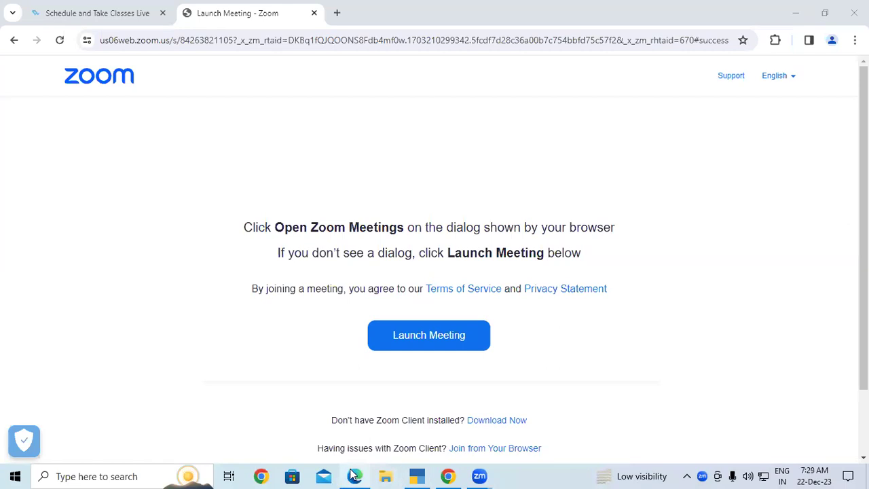
- Switch to the Tally lesson notes in Edge and read the Business Scenario on Sri Devi International
click(353, 476)
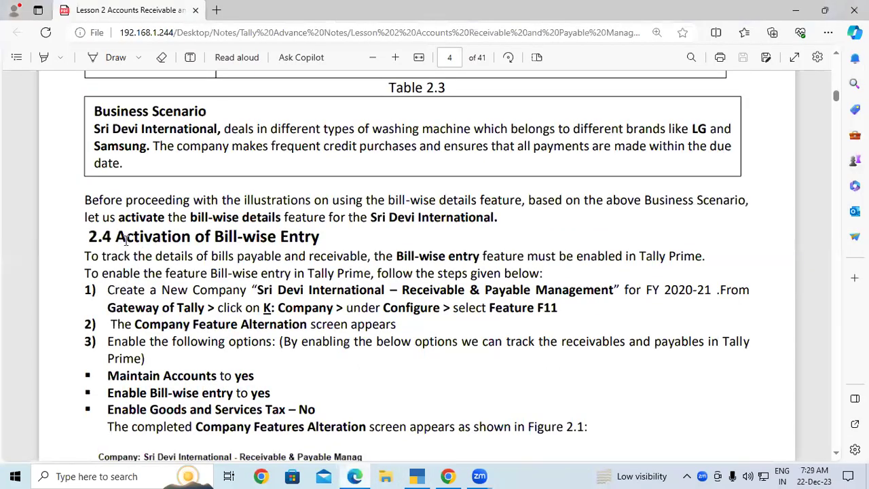
drag(117, 235, 323, 233)
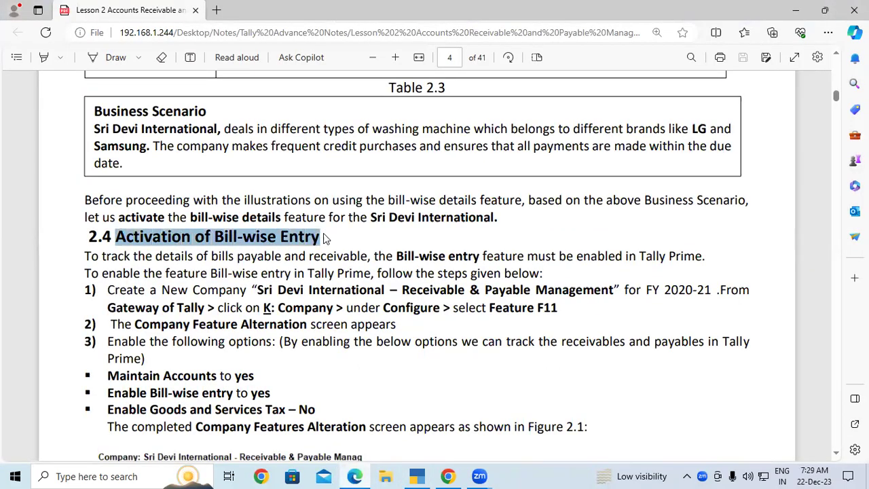
scroll(372, 273, up, 1)
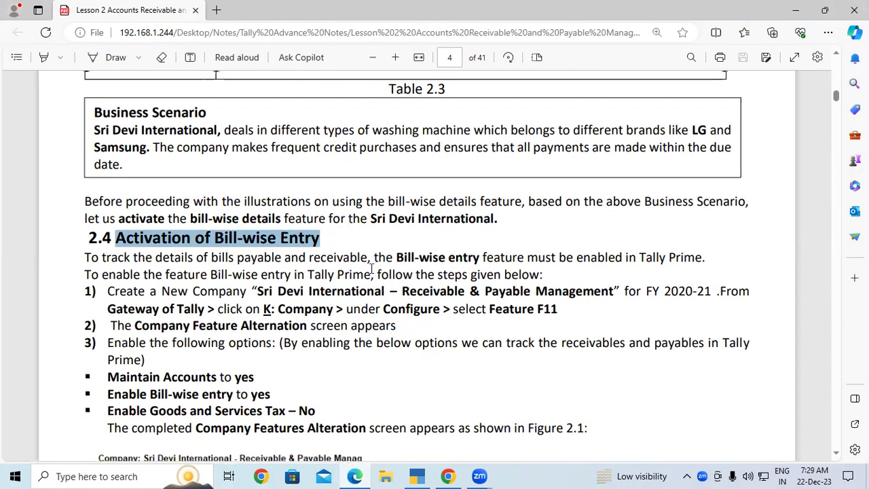
drag(93, 169, 468, 170)
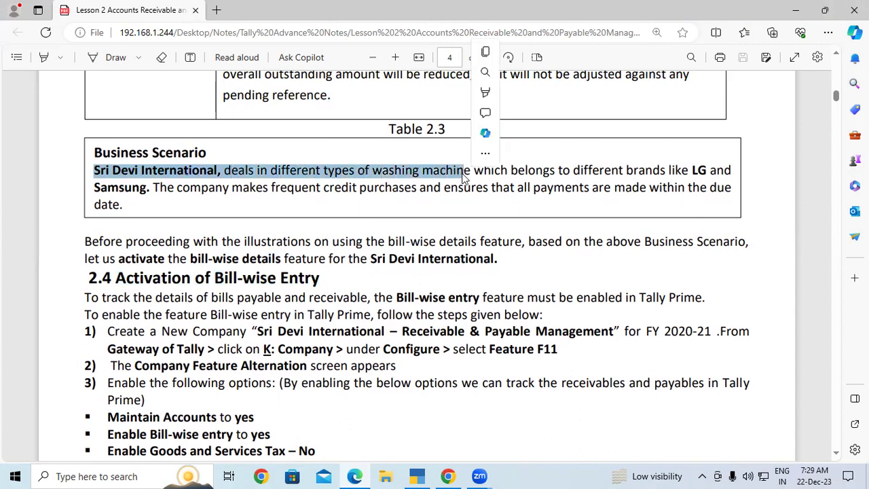
click(386, 202)
drag(224, 169, 475, 171)
click(399, 196)
click(486, 176)
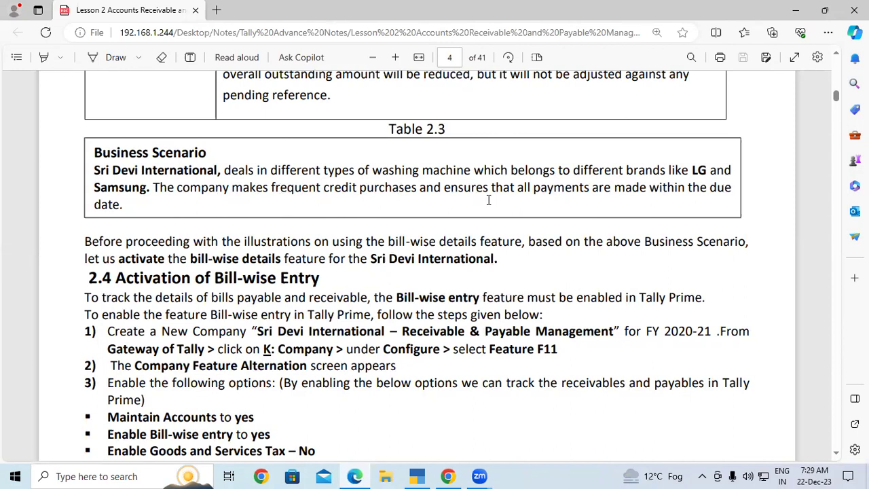
- Review section 2.4, Activation of Bill-wise Entry, in the lesson notes
scroll(229, 201, down, 3)
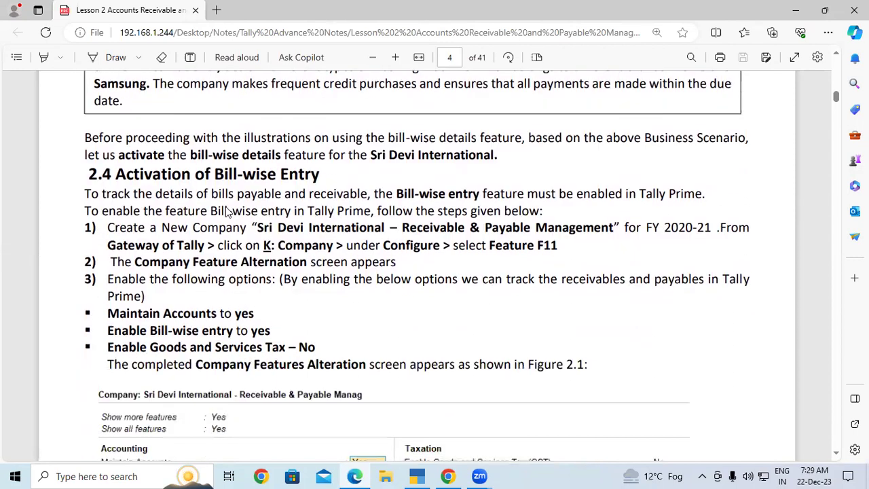
drag(116, 173, 324, 170)
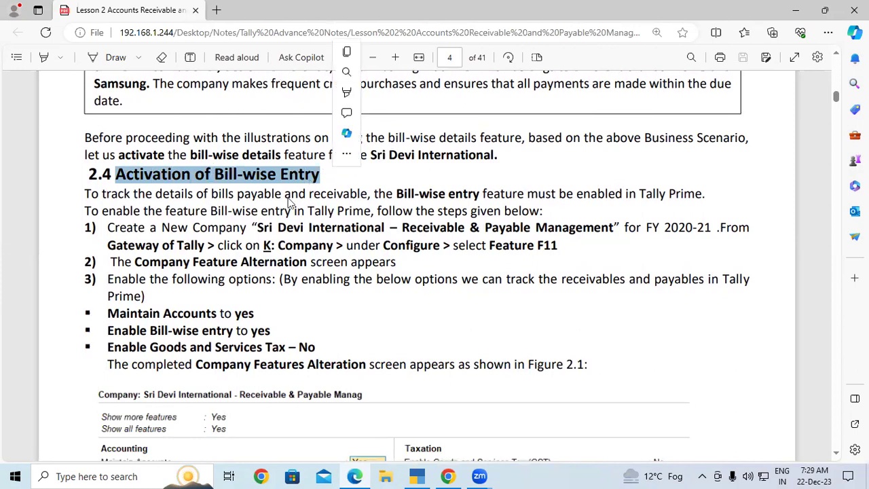
click(185, 204)
scroll(185, 204, up, 1)
scroll(185, 204, down, 2)
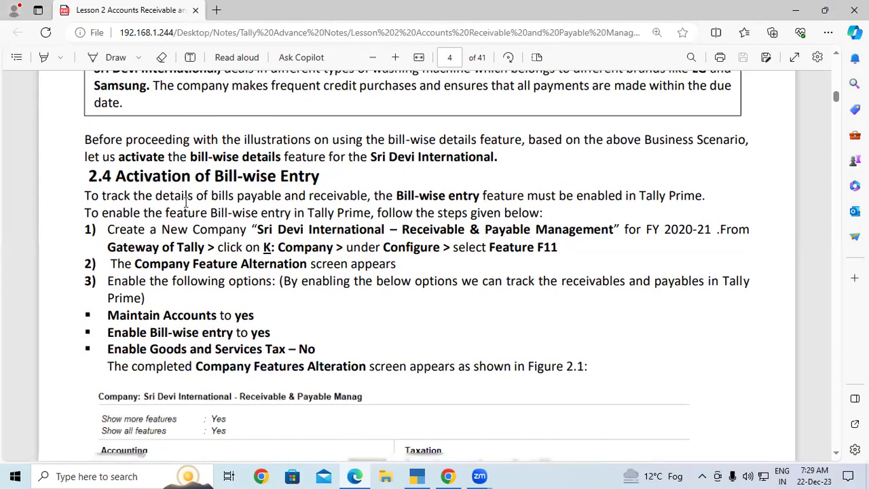
drag(117, 154, 323, 161)
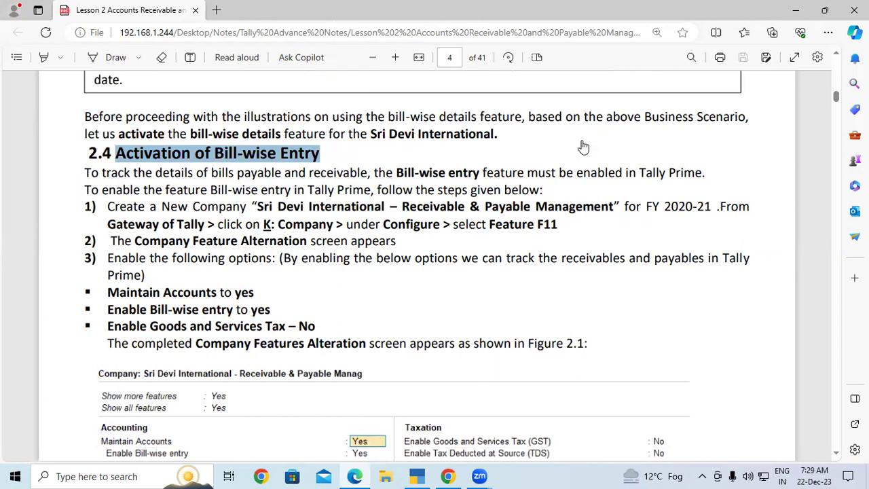
- Switch to TallyPrime and start creating a company with Shri Devi International as company and mailing name
key(alt+Tab)
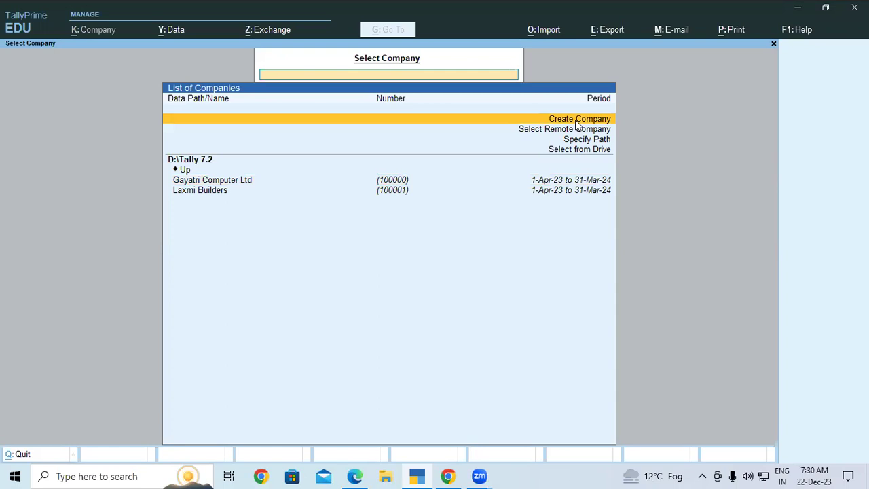
click(578, 122)
text(Shri Devi Internation)
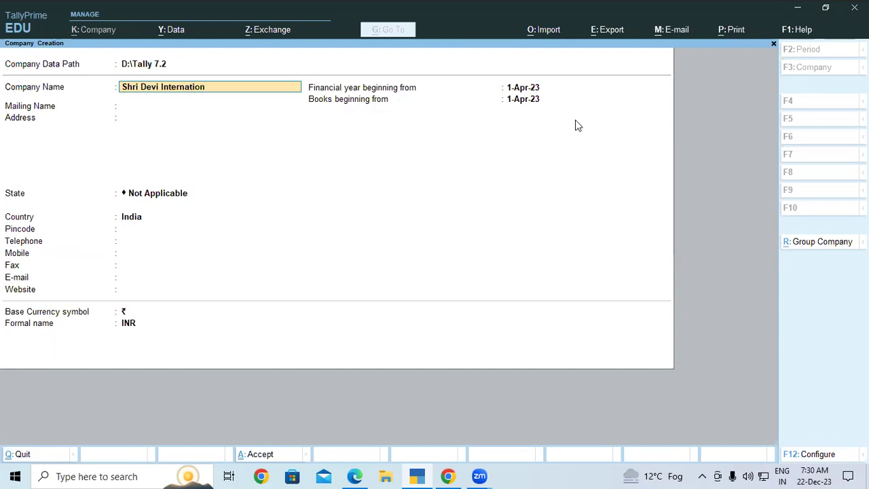
key(Return)
key(Return)
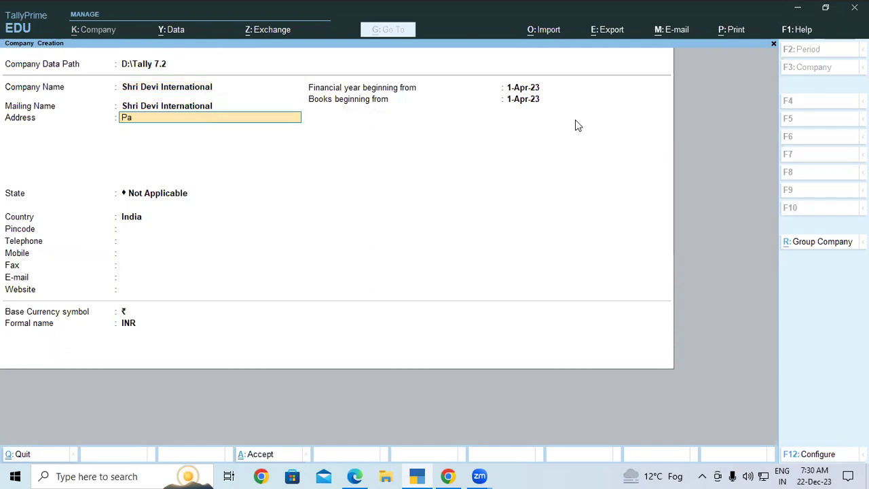
- Enter the company's two-line address and choose Uttar Pradesh as its state
text(Padrauna)
key(Return)
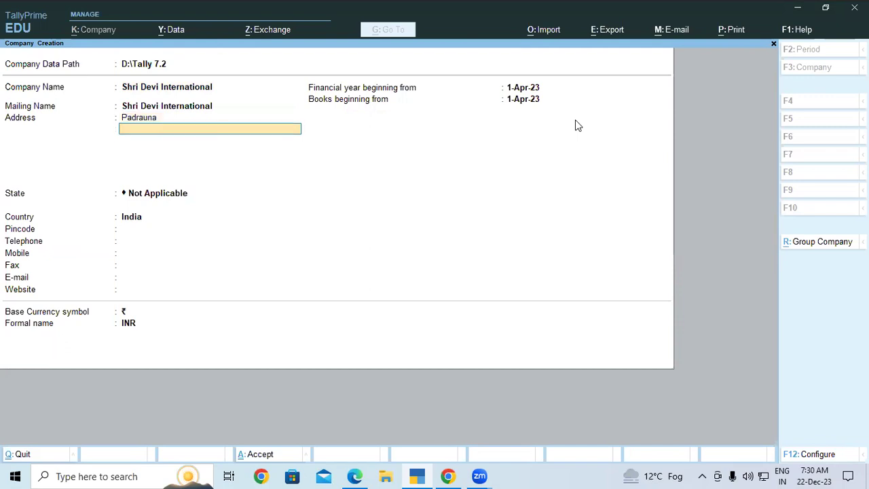
text(Kushinagar)
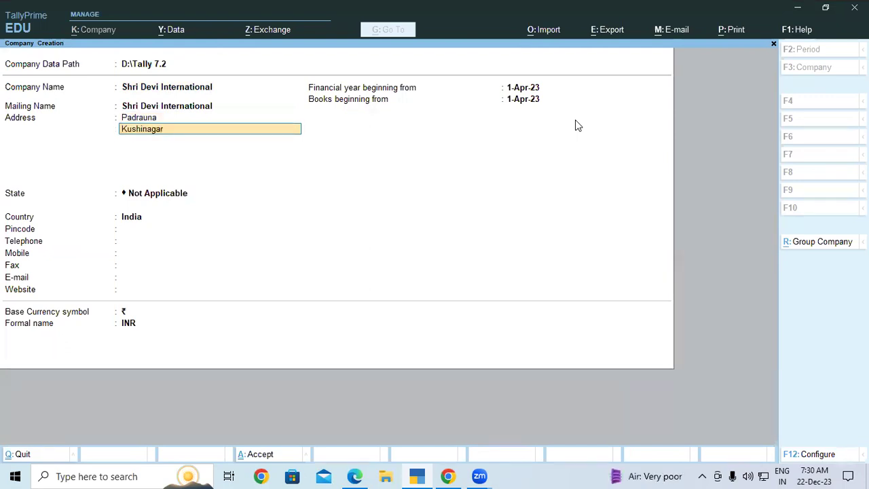
key(Return)
key(Return)
text(U)
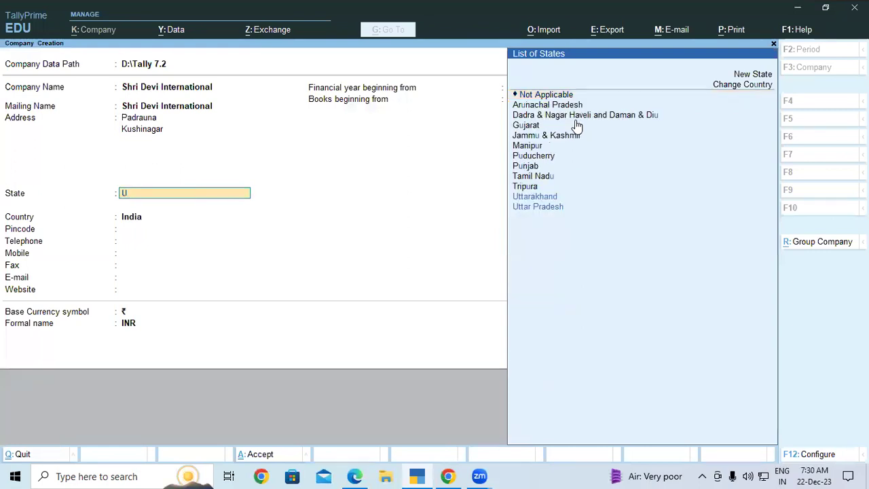
key(Down)
key(Down)
key(Return)
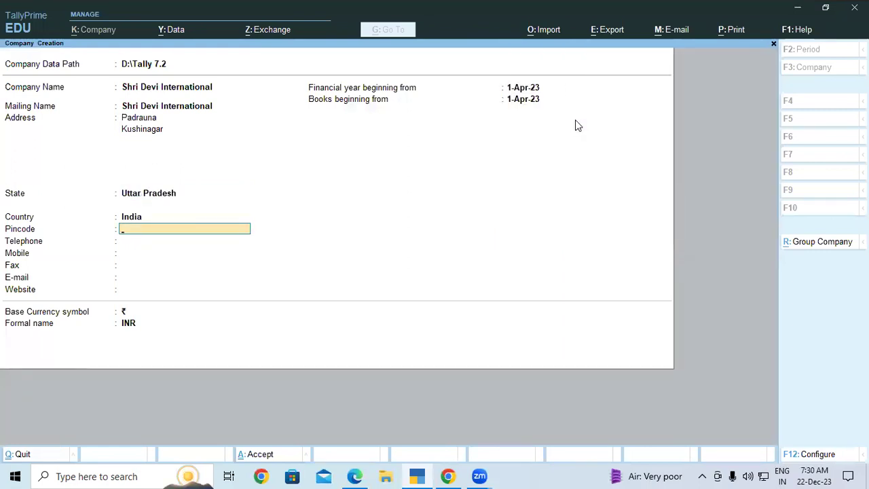
- Enter the company's postal pincode and leave the telephone, mobile, fax, e-mail and website fields blank
text(2)
key(Return)
key(Return)
key(Return)
key(Return)
key(Return)
key(Return)
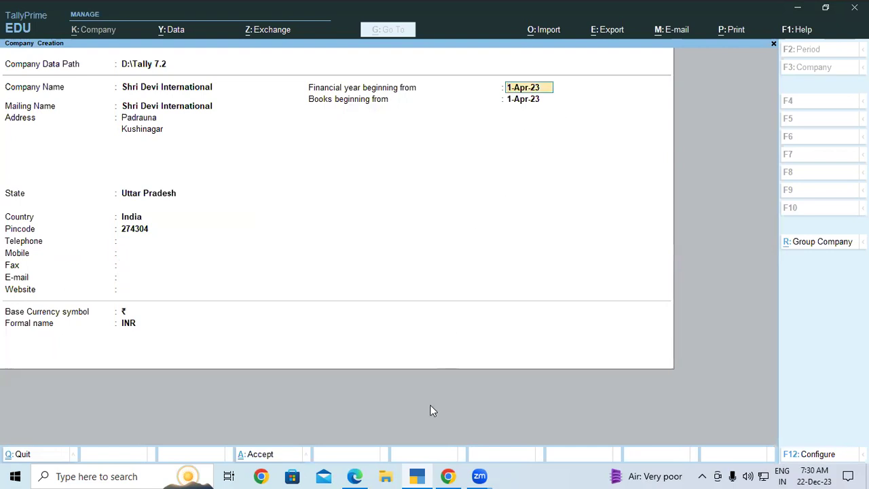
- Look up the date of the first purchase voucher under Illustration 1 in the Edge lesson notes
click(354, 476)
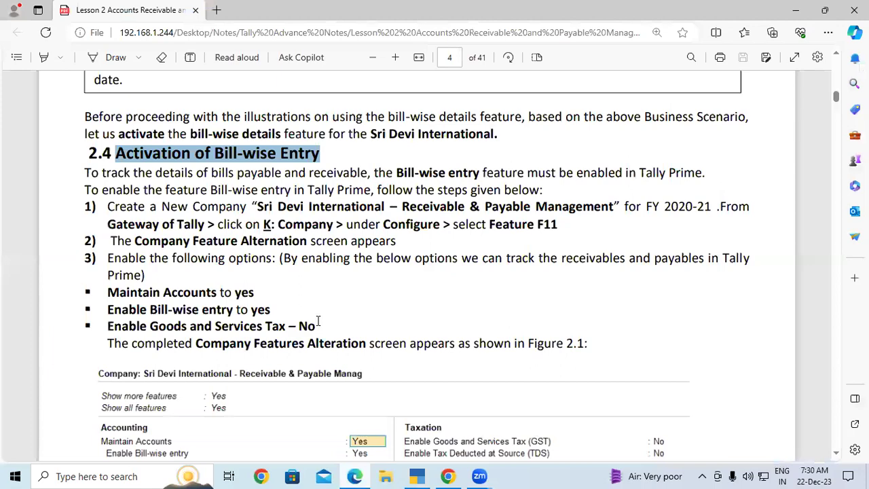
scroll(317, 321, down, 4)
scroll(317, 320, up, 3)
scroll(317, 325, down, 6)
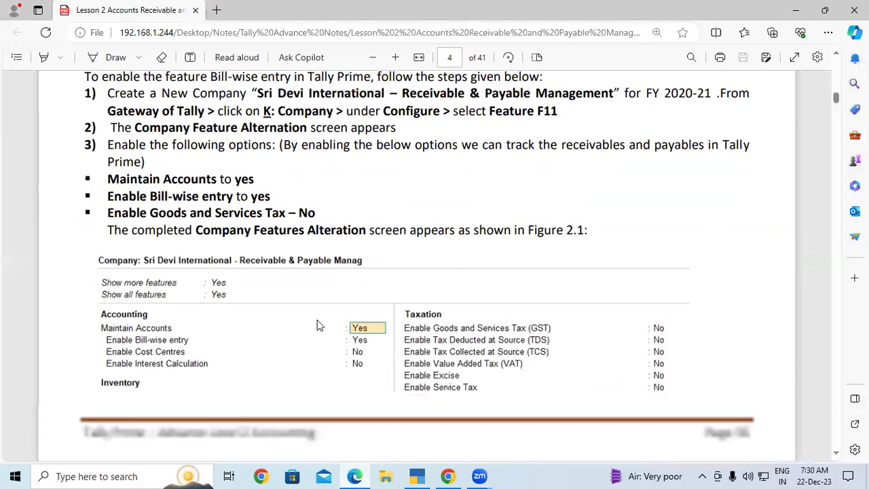
scroll(318, 324, down, 3)
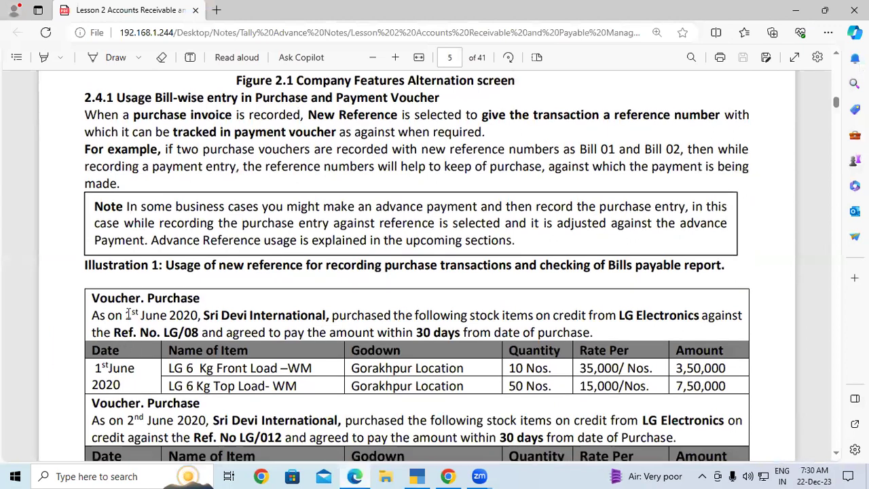
drag(128, 314, 196, 316)
- Return to TallyPrime, set the financial year and books to begin on 1-Apr-20, and accept the company creation
click(425, 475)
text(0)
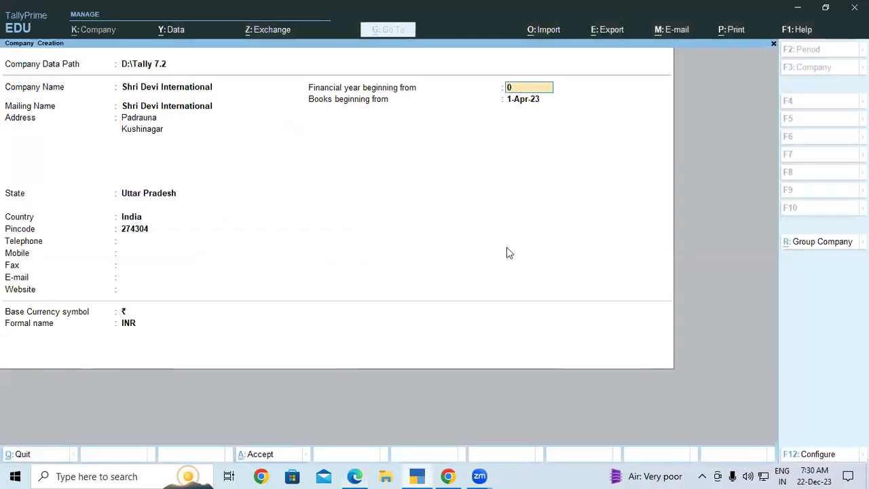
text(1-04-)
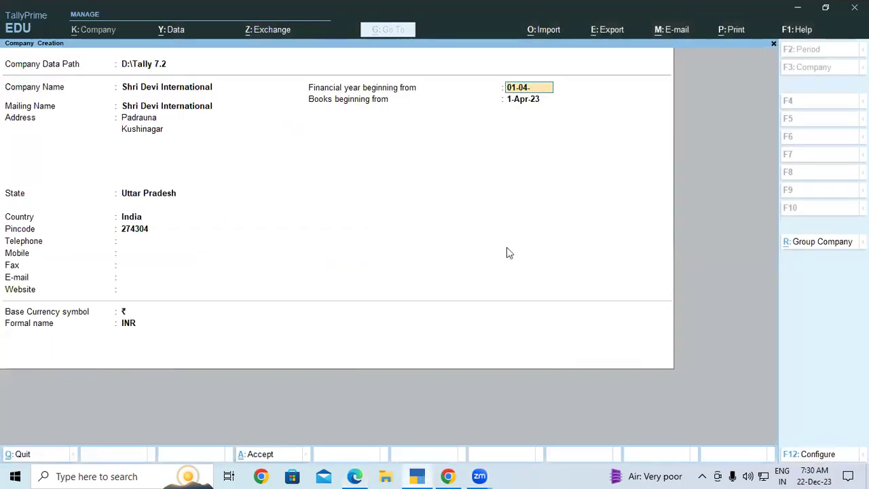
key(Return)
key(Return)
key(Return)
key(Return)
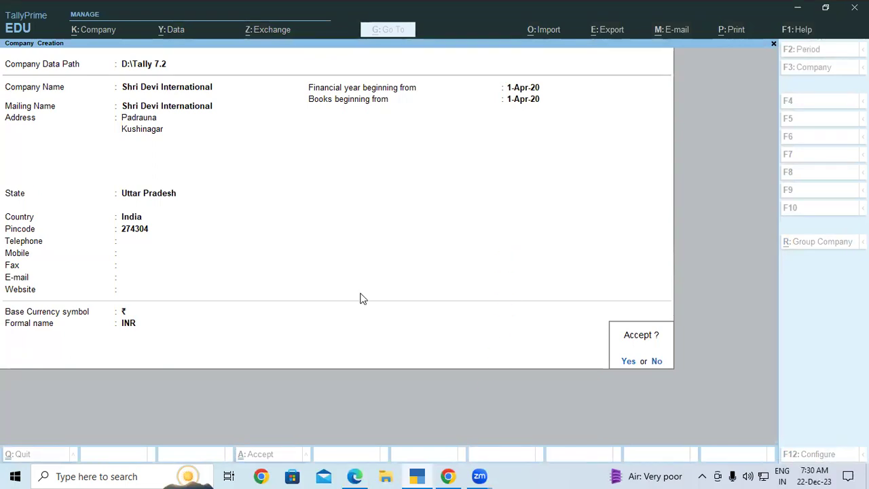
key(Return)
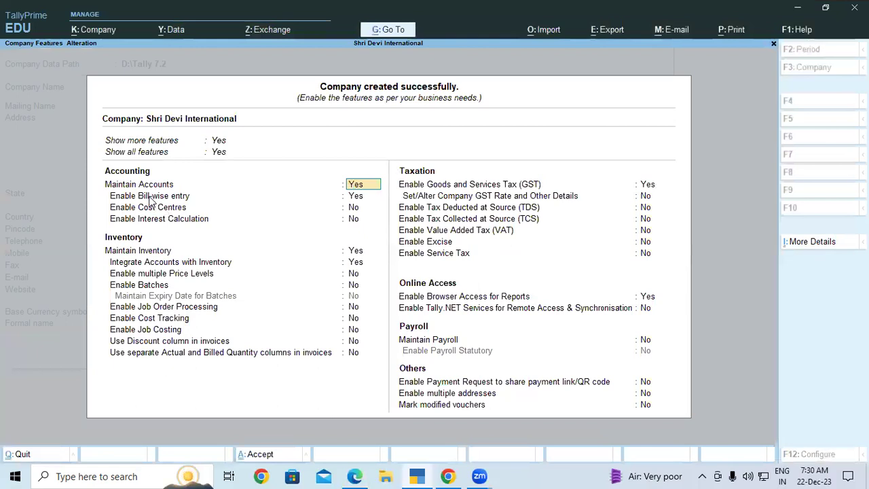
- Save the company features with Enable Bill-wise entry kept at Yes, and recheck that setting in the features screen
key(Return)
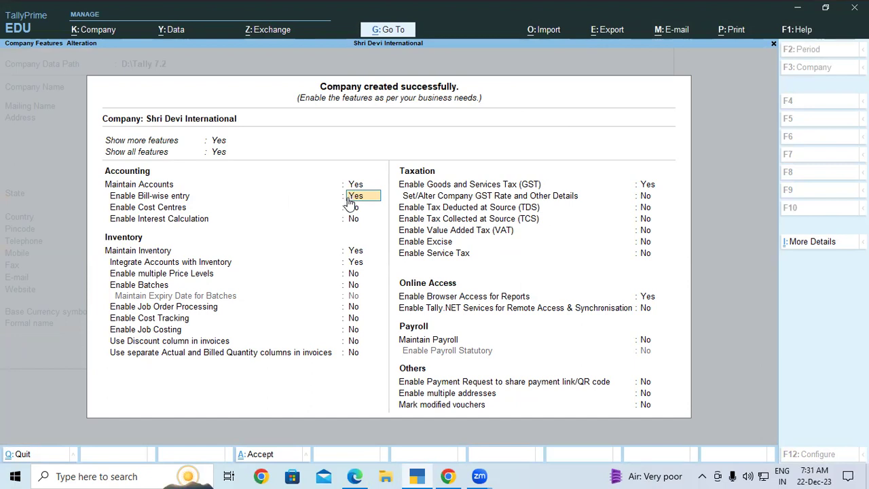
key(ctrl+a)
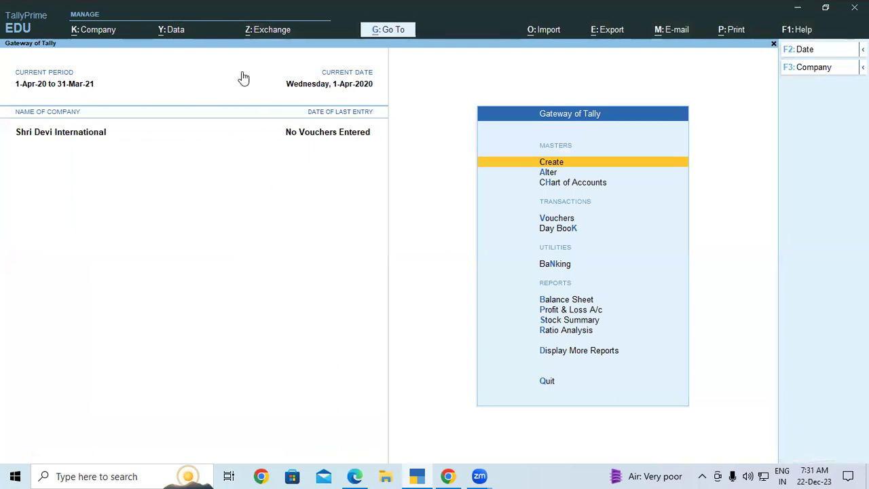
key(F11)
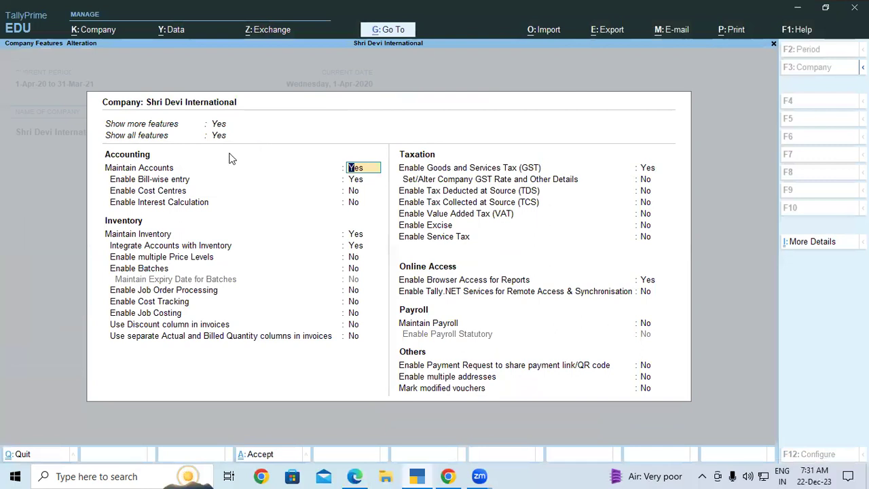
click(360, 180)
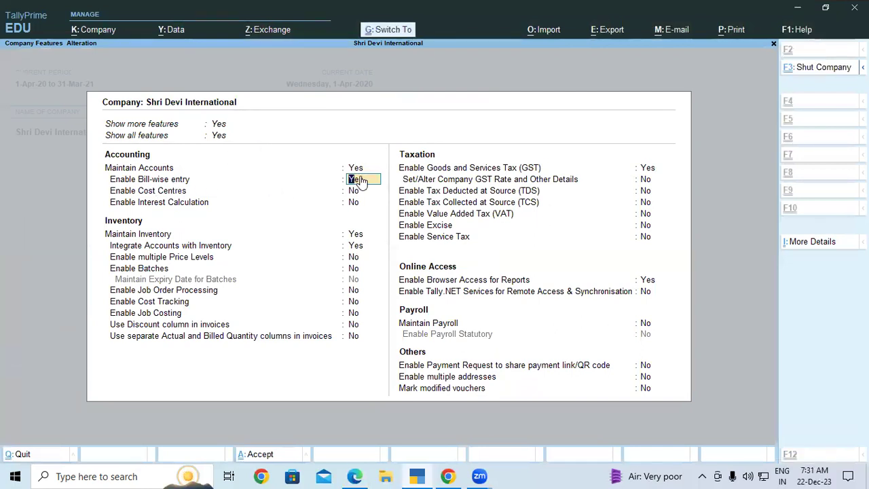
key(ctrl+a)
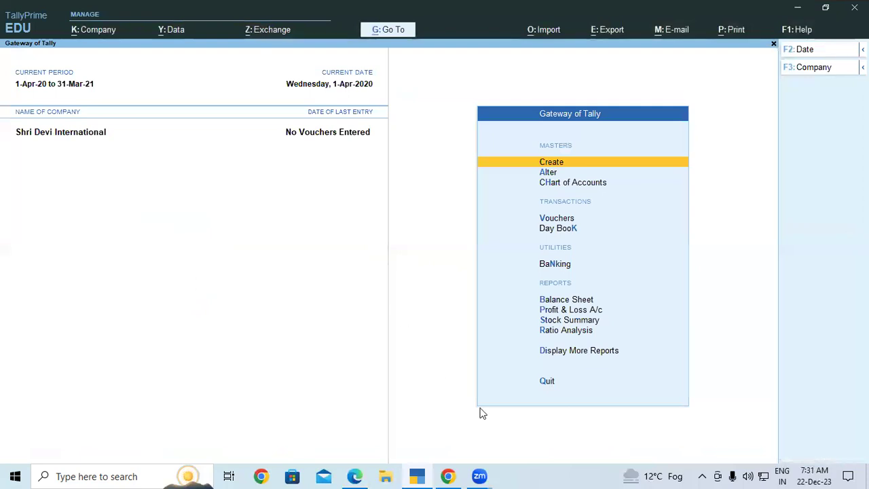
- Check the taxation settings of the Company Features figure in the Edge lesson notes
click(353, 475)
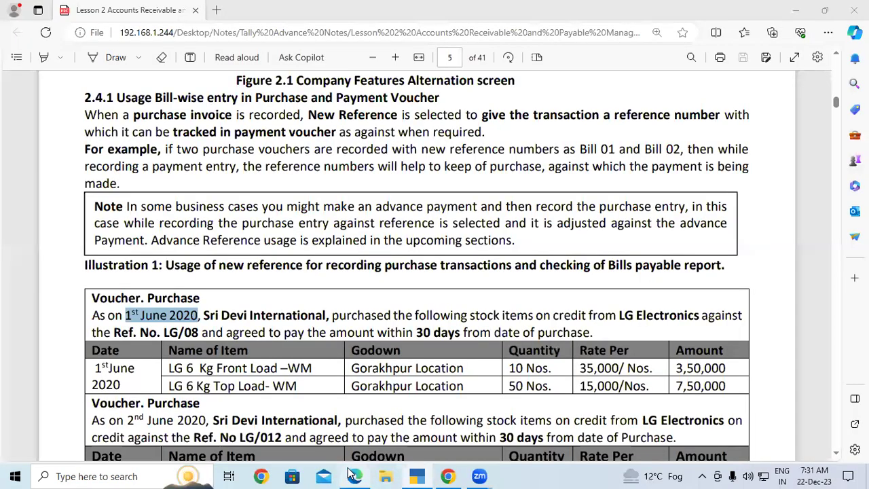
scroll(302, 238, up, 3)
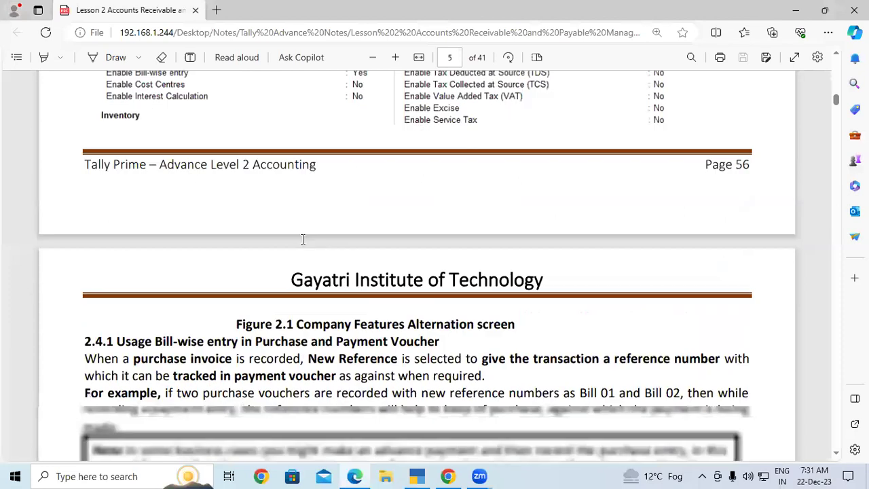
scroll(302, 238, up, 1)
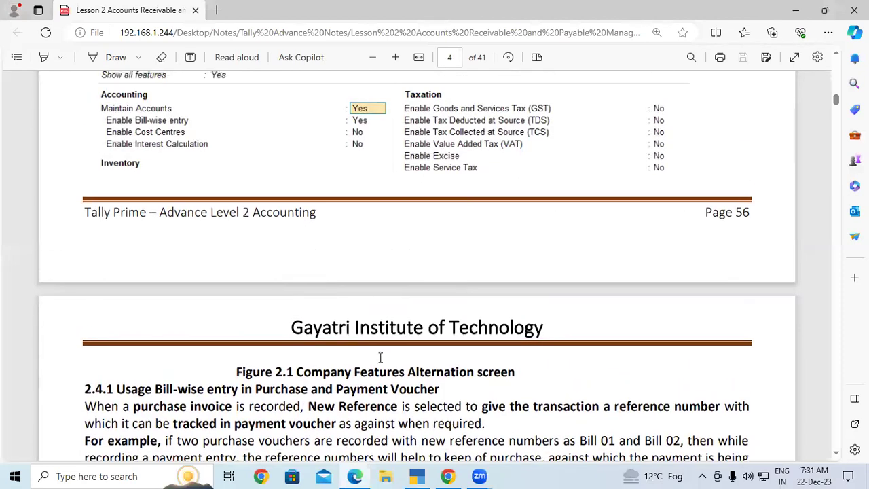
- Switch to TallyPrime, set Enable Goods and Services Tax (GST) to No in Shri Devi International's company features, and accept the changes
click(417, 476)
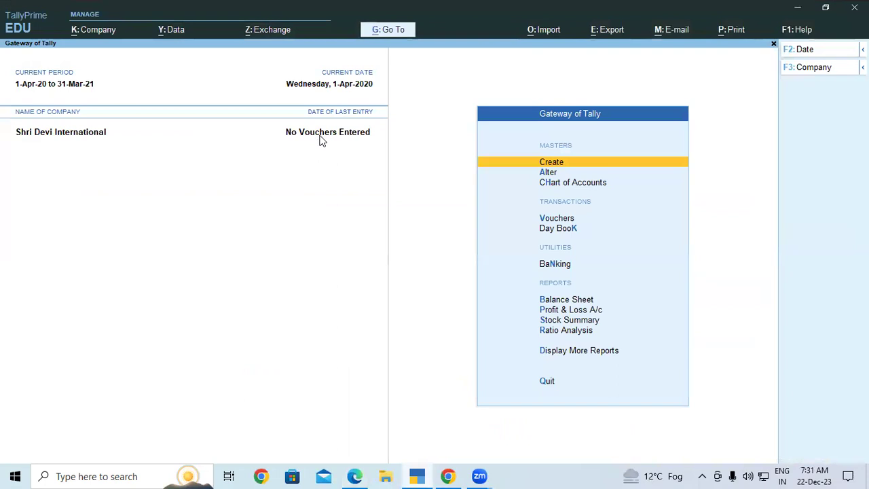
key(F11)
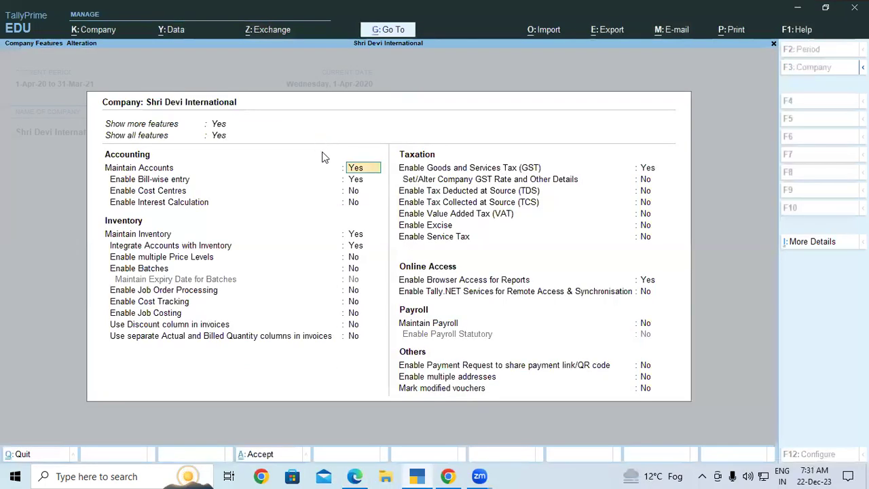
click(649, 169)
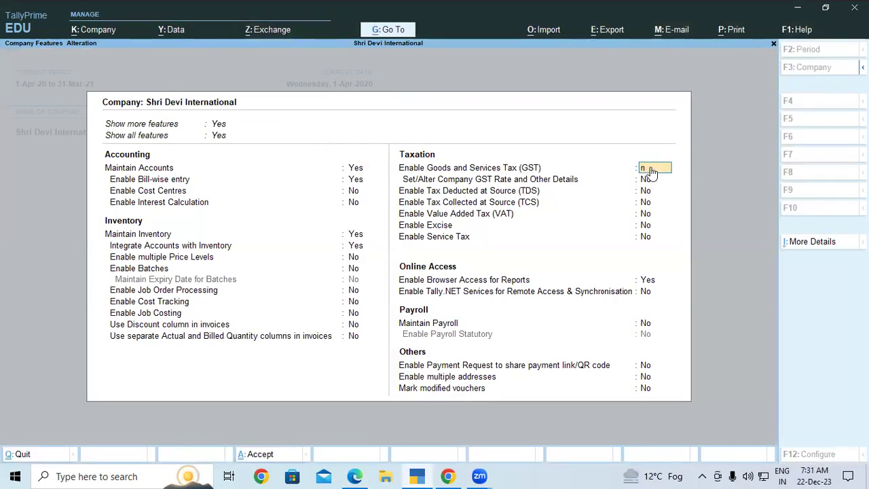
key(Return)
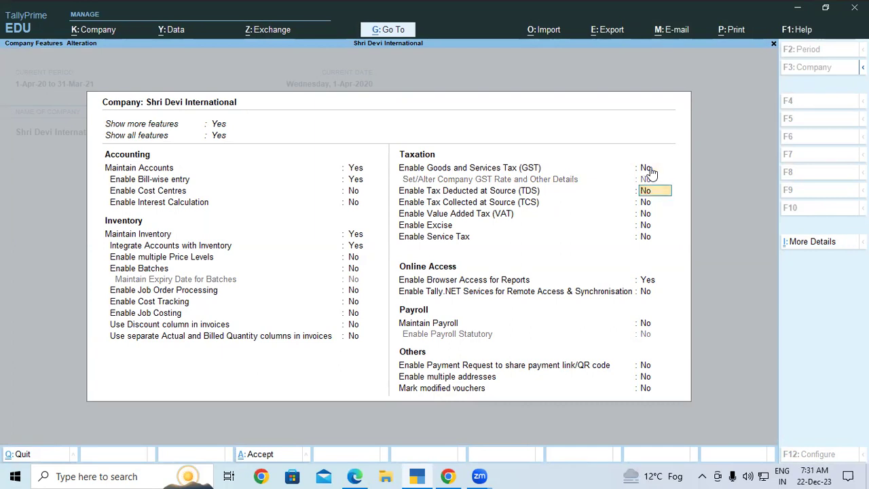
key(ctrl+a)
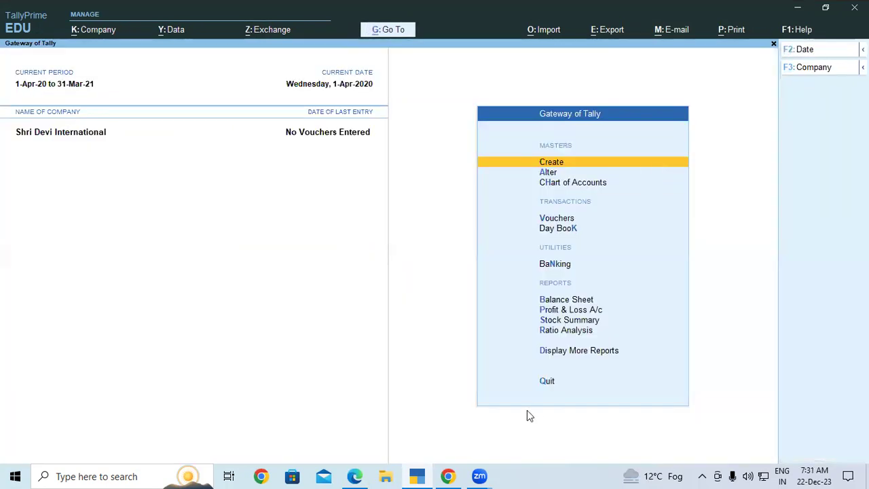
- Switch to the Edge lesson notes and recheck the accounting and taxation options in the Company Features figure
click(355, 476)
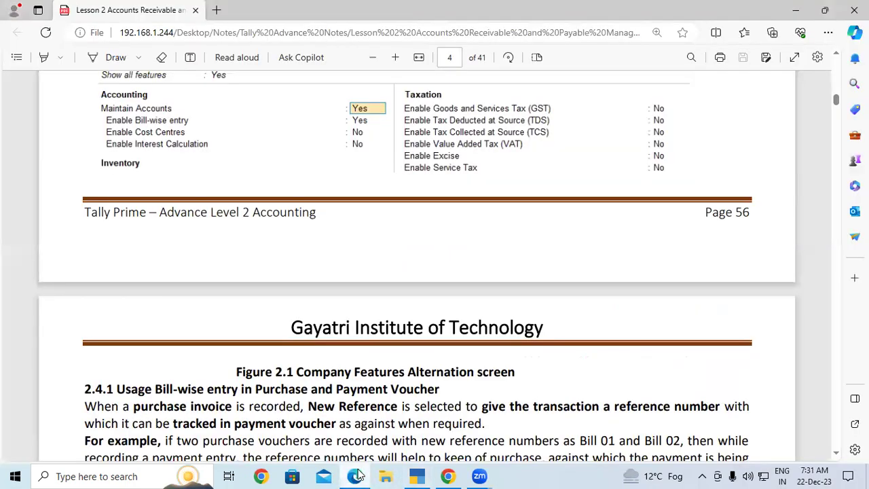
scroll(384, 295, down, 3)
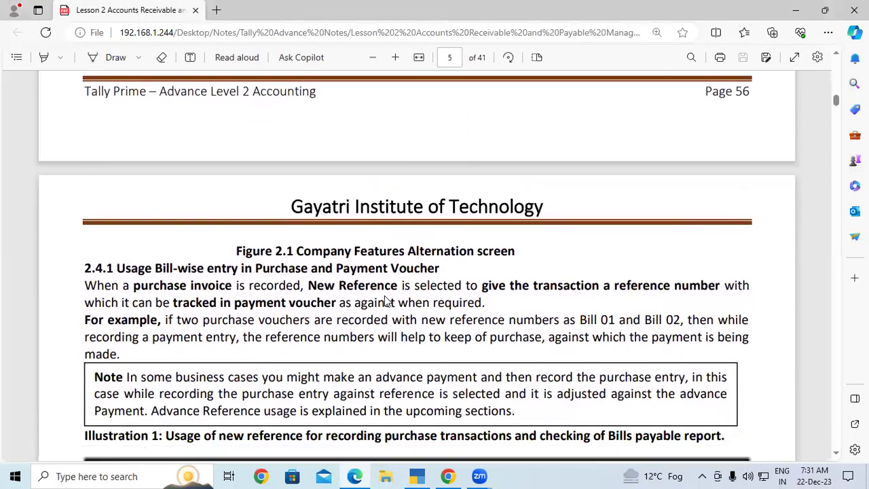
scroll(384, 296, up, 5)
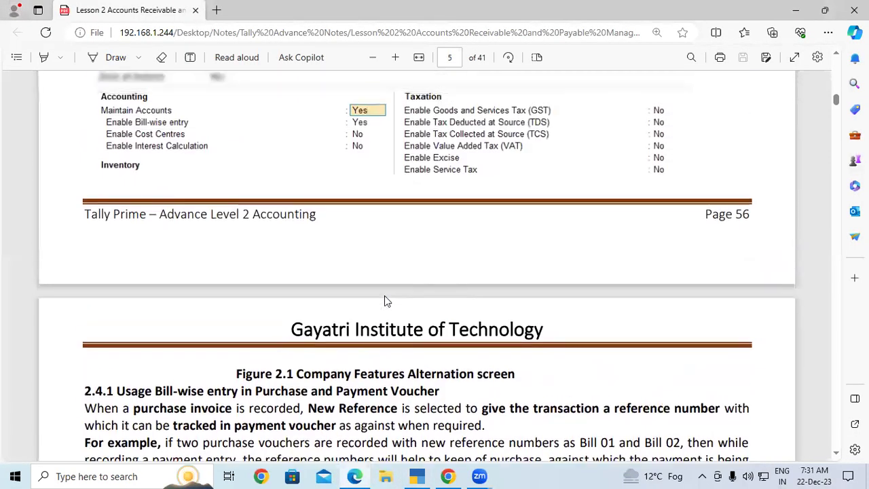
scroll(384, 297, up, 2)
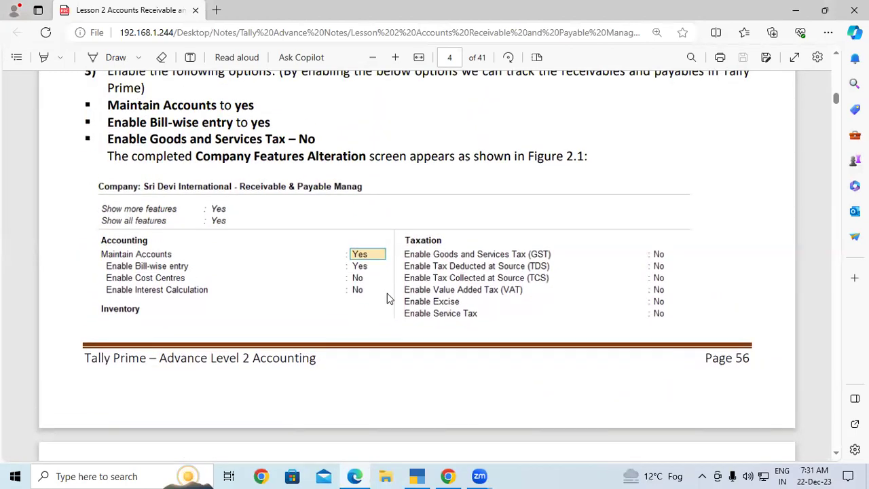
- Read the section 2.4.1 heading on bill-wise entry in purchase and payment vouchers and its opening line on purchase invoices
scroll(387, 298, down, 5)
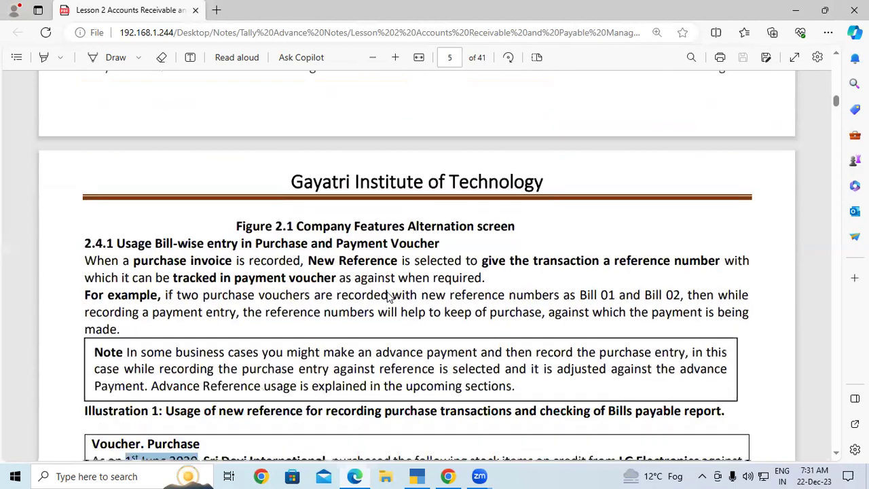
scroll(387, 297, down, 2)
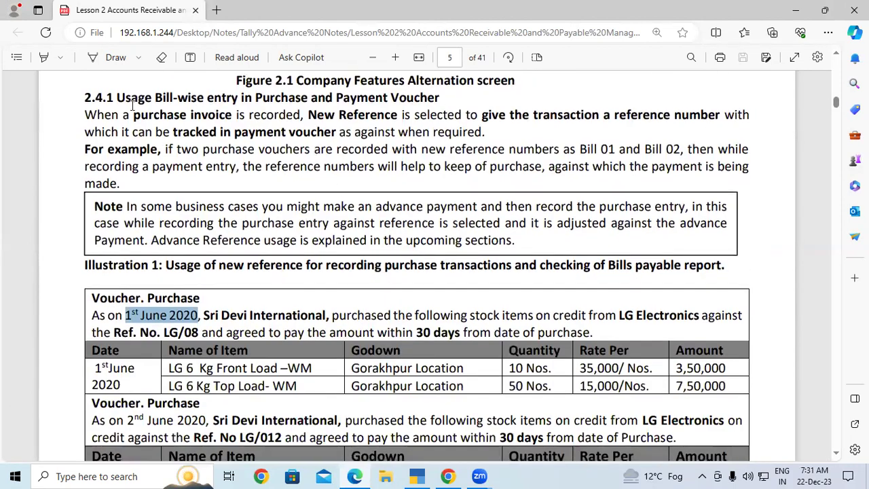
drag(119, 97, 441, 100)
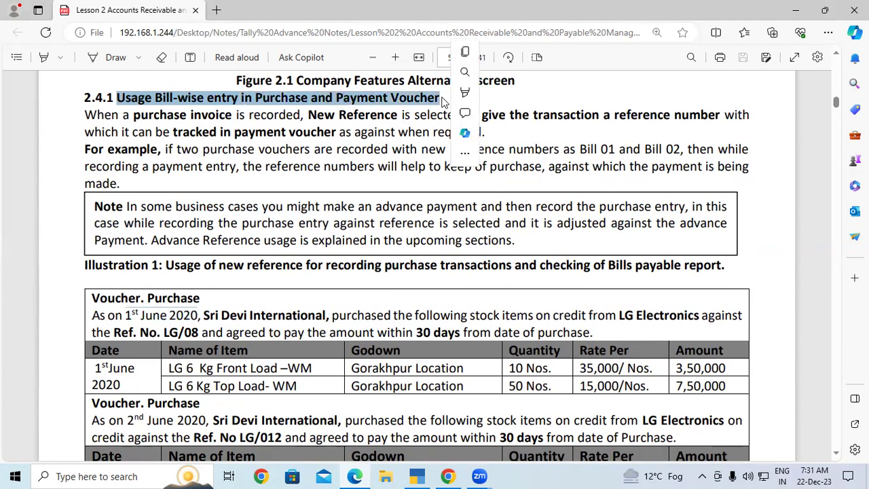
click(309, 123)
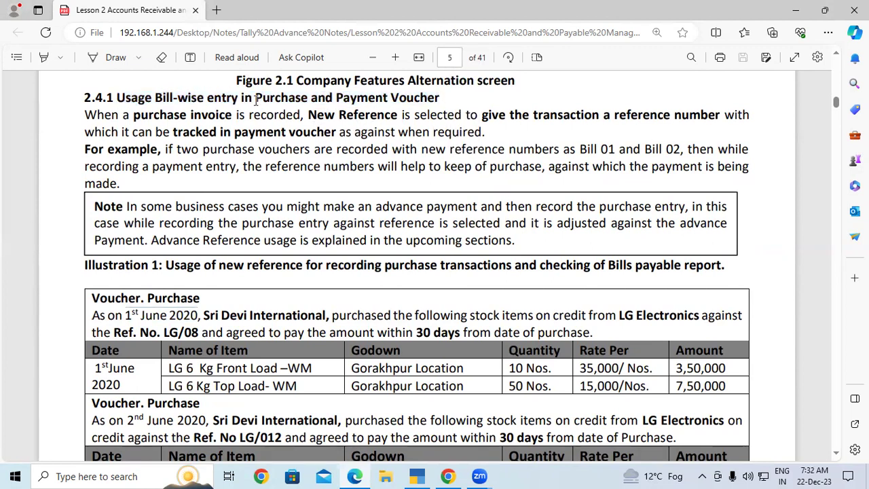
drag(257, 95, 443, 96)
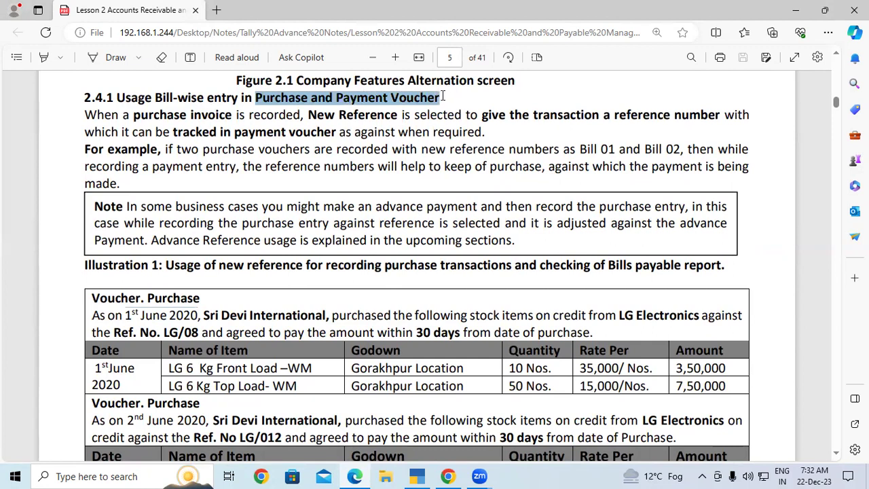
click(105, 115)
drag(105, 116, 302, 117)
click(276, 180)
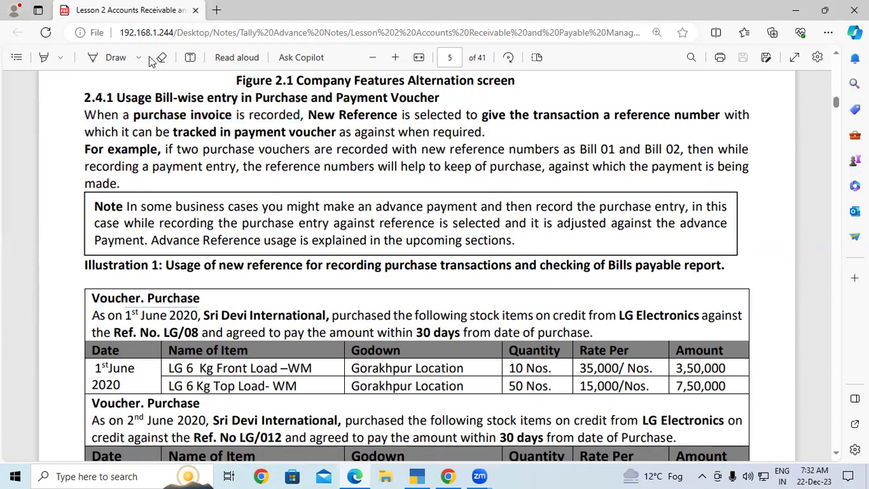
- With the Draw pen, underline the New Reference, transaction reference number and payment voucher tracking phrases in section 2.4.1's opening paragraph
click(103, 59)
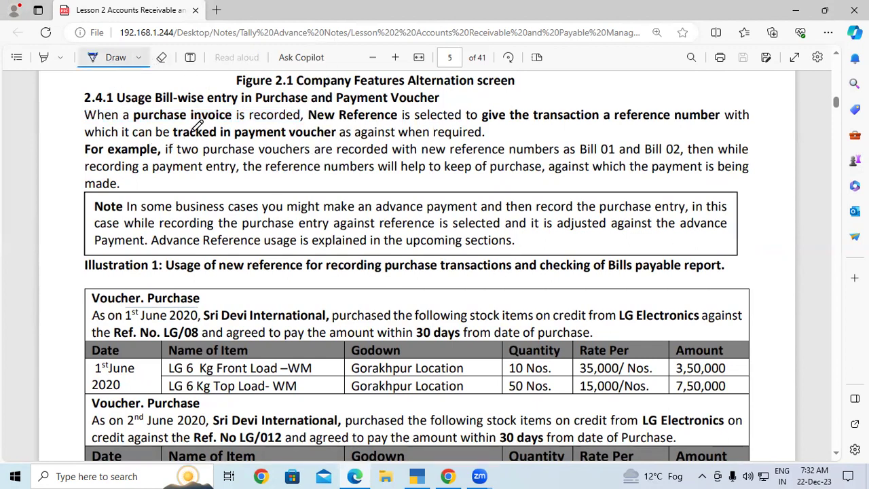
drag(196, 122, 718, 125)
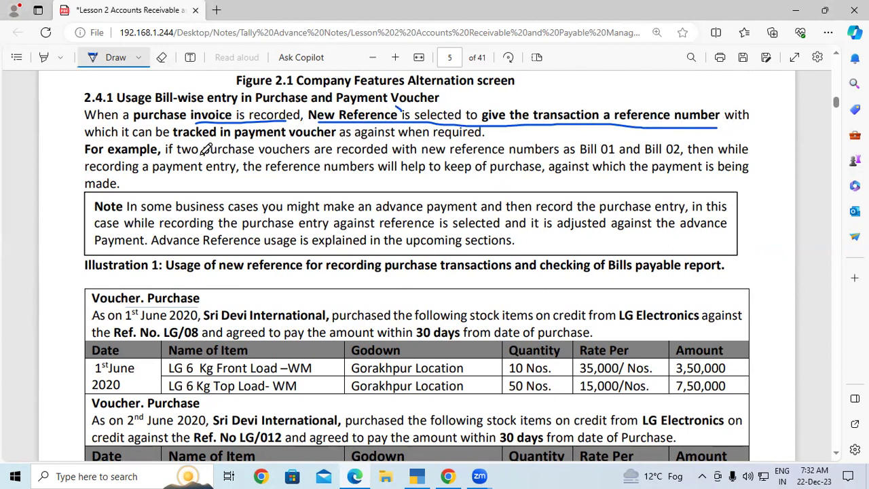
drag(85, 140, 484, 138)
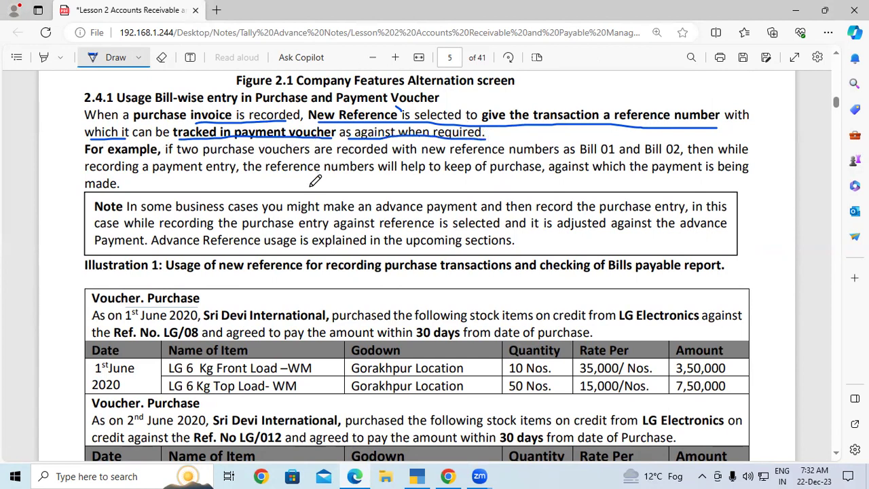
- Underline recorded, new reference, Bill 01, payment entry and purchase in the example paragraph, and draw tick marks above Bill 01 and Bill 02
scroll(317, 182, down, 2)
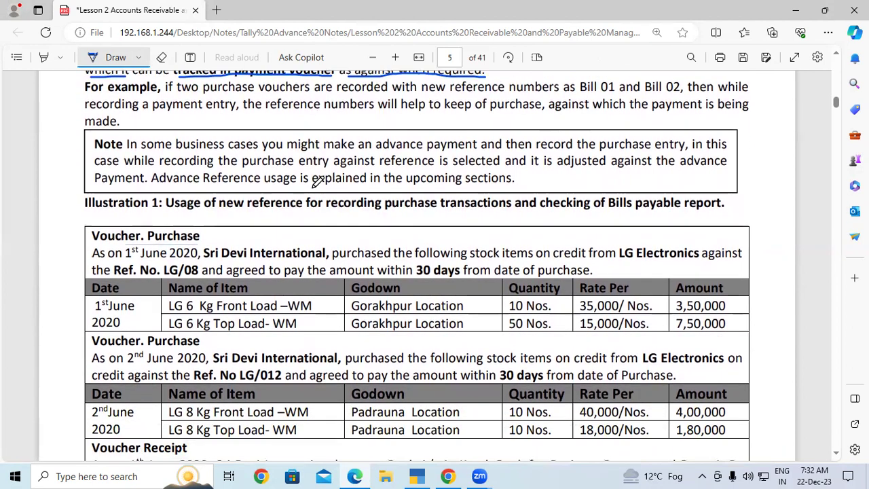
scroll(318, 182, up, 1)
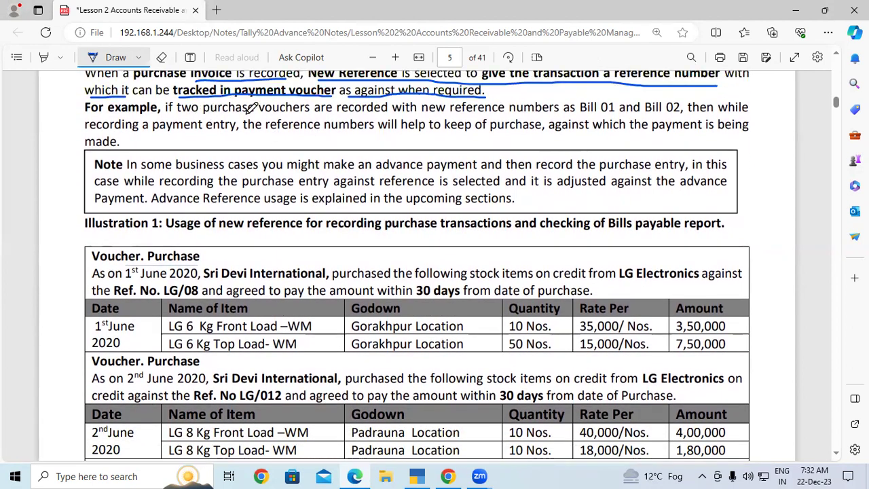
drag(342, 114, 367, 113)
drag(439, 113, 504, 112)
drag(580, 116, 615, 116)
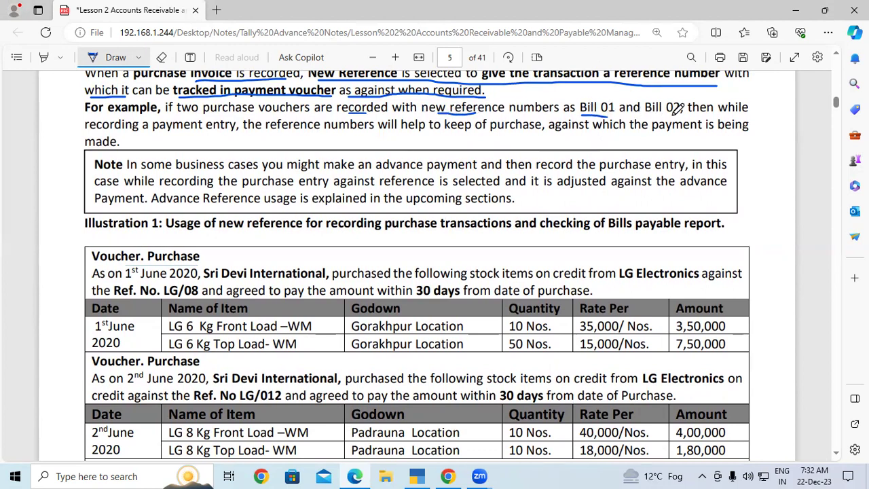
drag(154, 131, 235, 130)
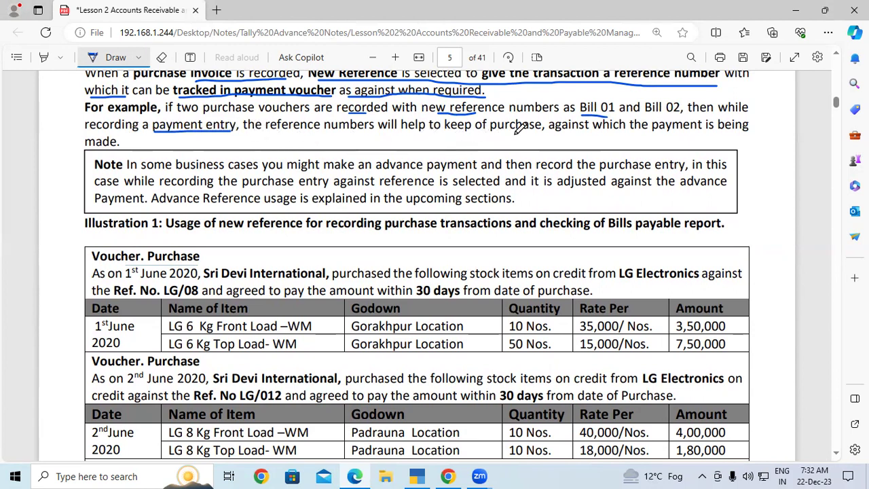
drag(508, 135, 546, 137)
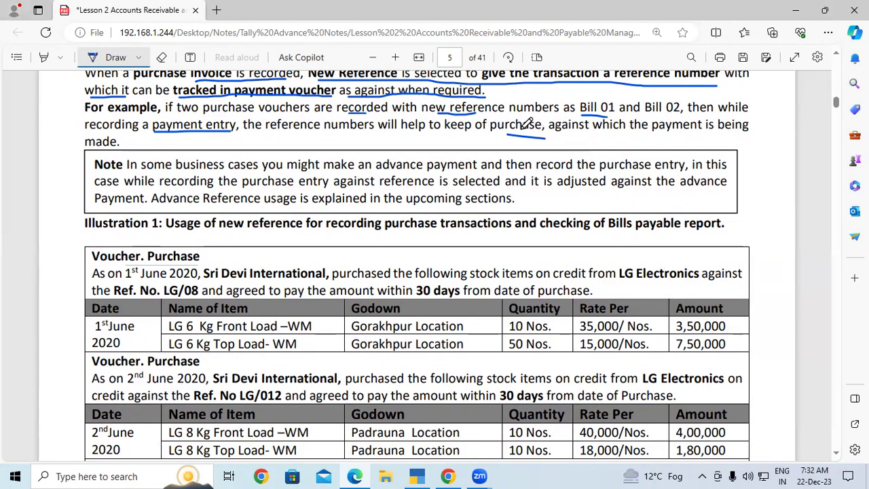
mouse_move(600, 86)
mouse_down()
mouse_move(671, 93)
mouse_move(688, 81)
mouse_up()
mouse_move(603, 87)
mouse_down()
mouse_move(612, 93)
mouse_move(623, 83)
mouse_up()
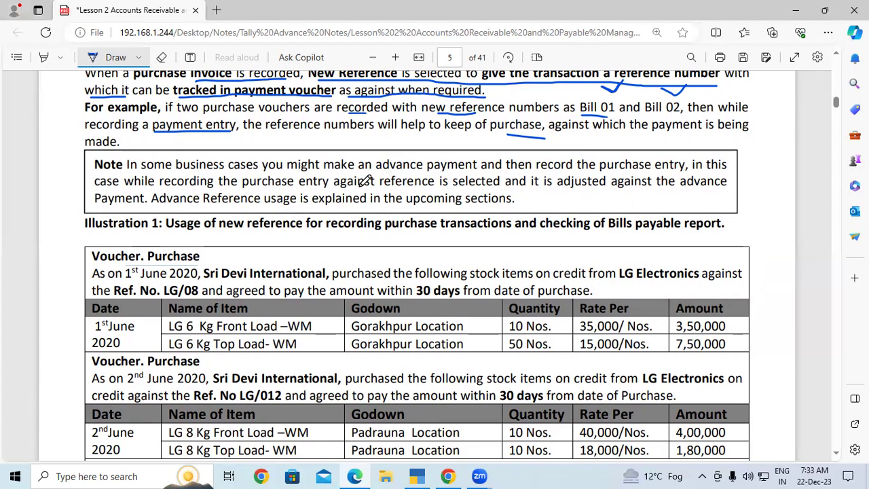
- Underline the phrases about the against reference and its adjustment against the advance in the Note box
scroll(366, 180, down, 1)
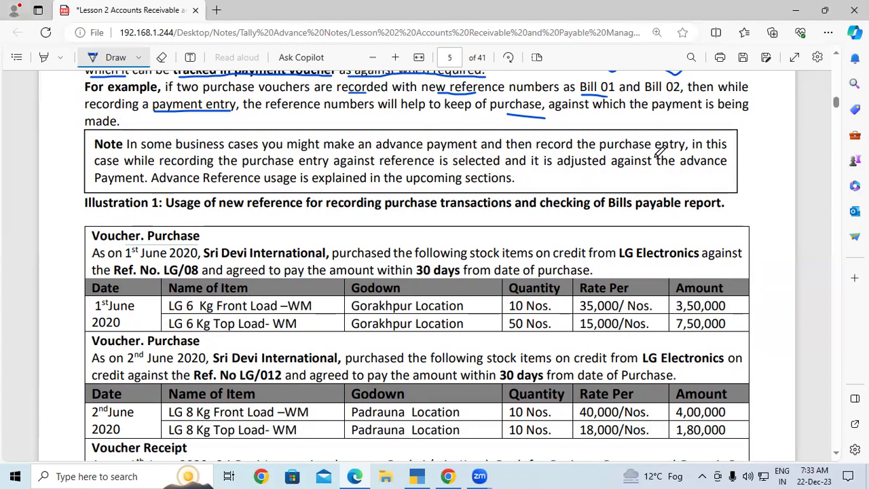
scroll(659, 153, down, 1)
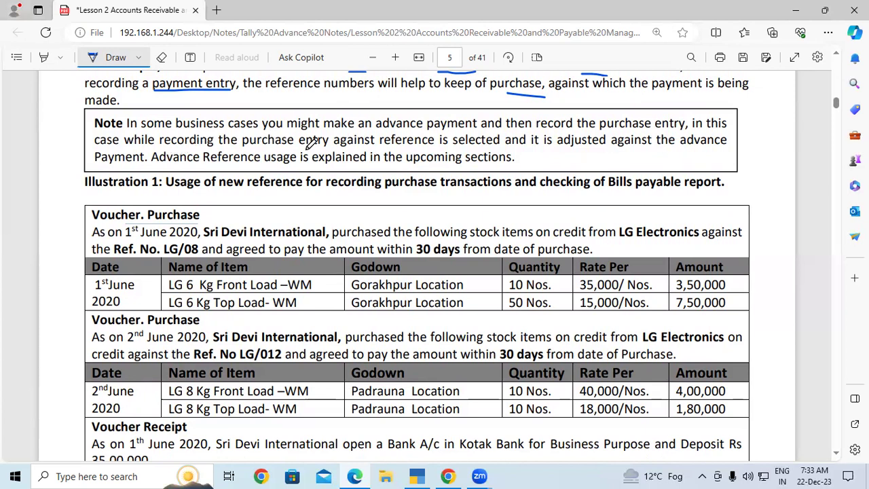
drag(361, 147, 434, 147)
drag(505, 148, 709, 152)
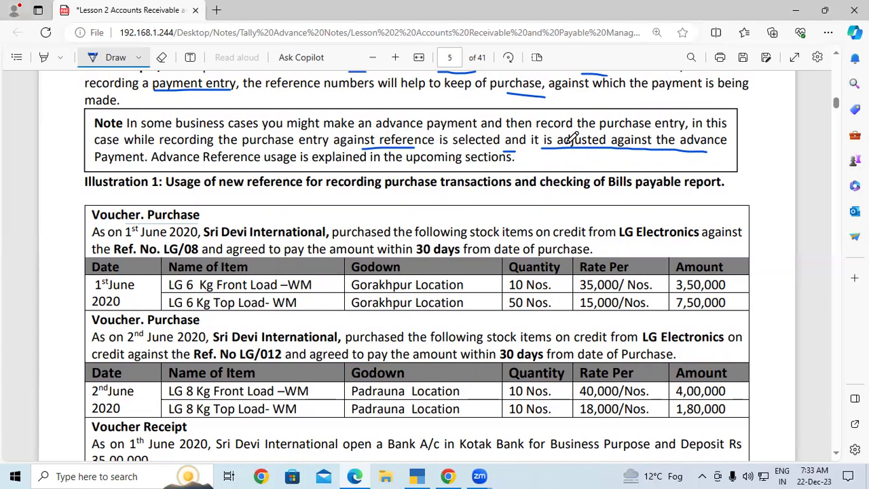
- In the Illustration 1 heading, underline Usage of, transactions and Bills payable report, and box and tick new reference
scroll(572, 138, down, 2)
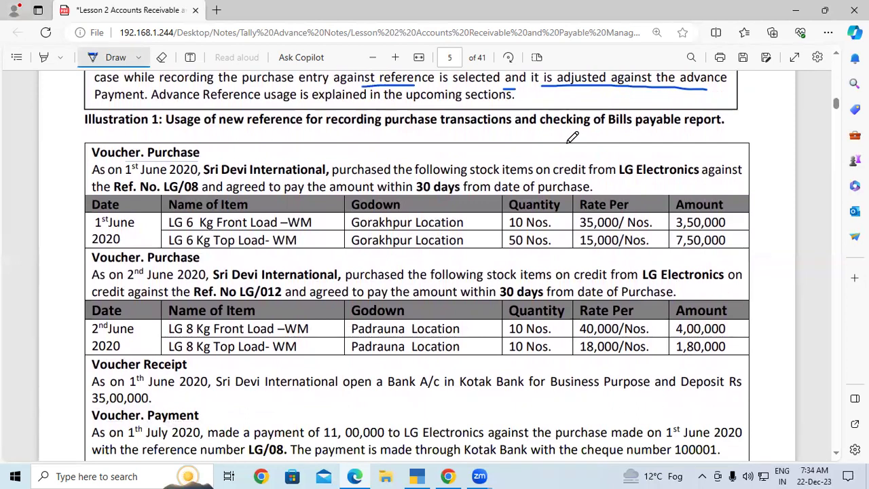
mouse_move(167, 124)
mouse_down()
mouse_move(216, 125)
mouse_move(224, 106)
mouse_move(300, 103)
mouse_move(307, 133)
mouse_move(234, 133)
mouse_up()
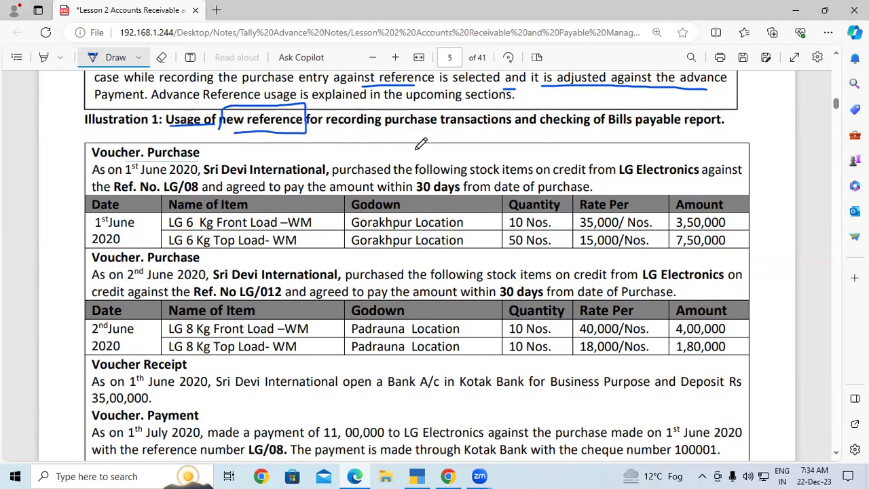
drag(450, 127, 473, 126)
drag(592, 126, 722, 129)
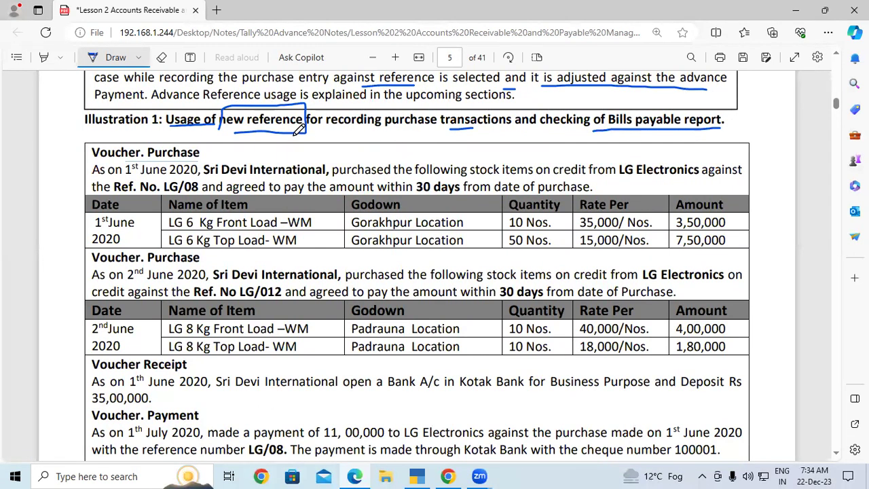
mouse_move(253, 135)
mouse_down()
mouse_move(265, 141)
mouse_move(288, 122)
mouse_up()
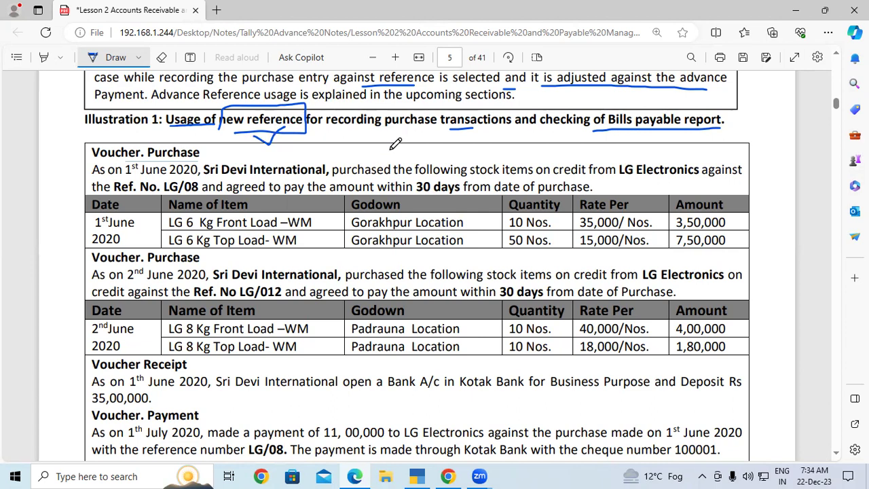
- Underline 1st June 2020, LG Electronics, LG/08 and 30 days in the first purchase voucher of Illustration 1
scroll(398, 142, down, 1)
drag(125, 156, 201, 157)
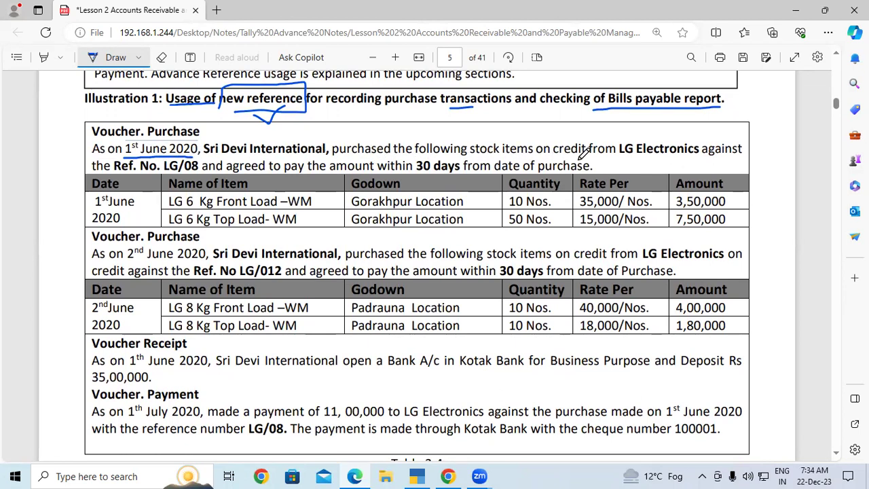
drag(619, 158, 704, 156)
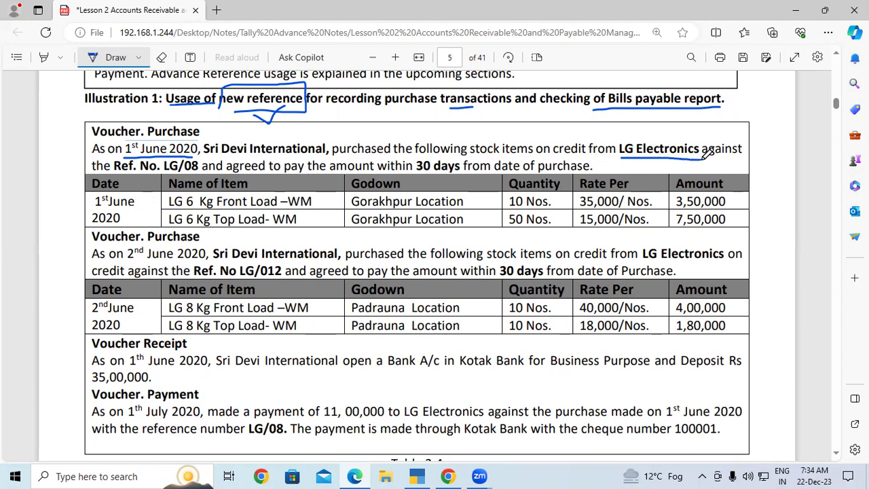
drag(164, 174, 199, 174)
drag(417, 175, 461, 174)
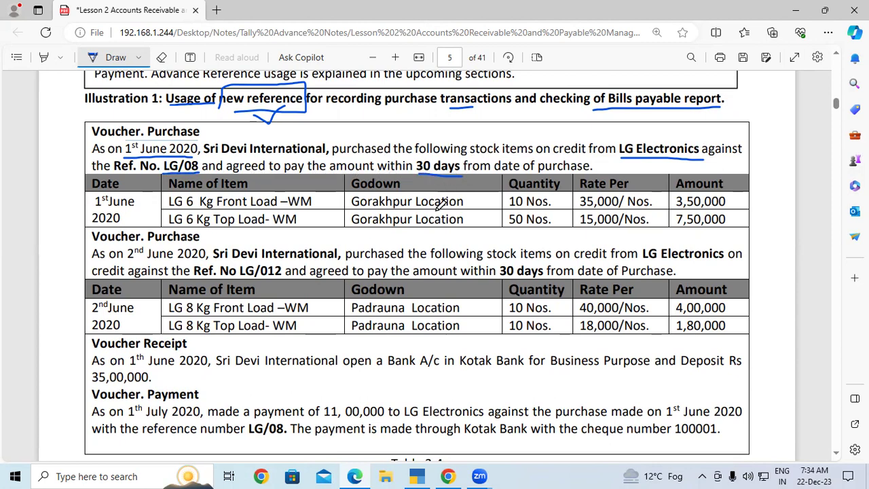
scroll(440, 208, down, 2)
scroll(457, 229, up, 1)
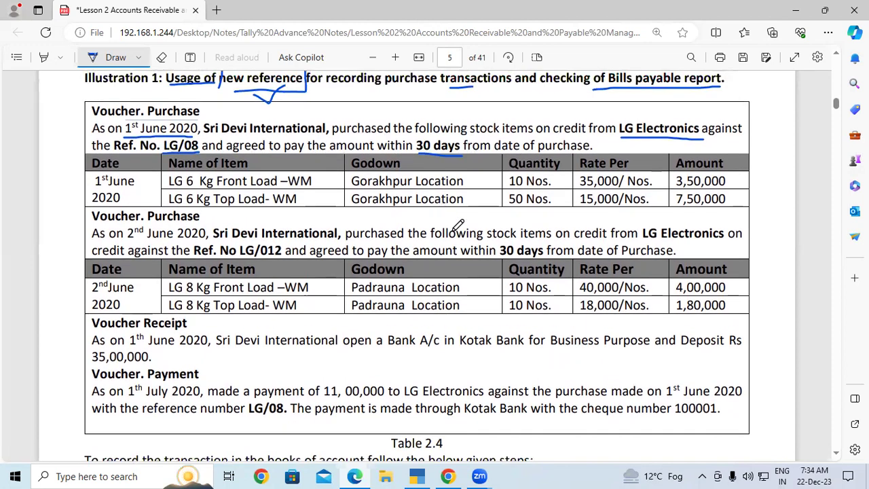
- Switch to TallyPrime and start a purchase voucher dated 01-06, with its mode set to Item Invoice
click(417, 476)
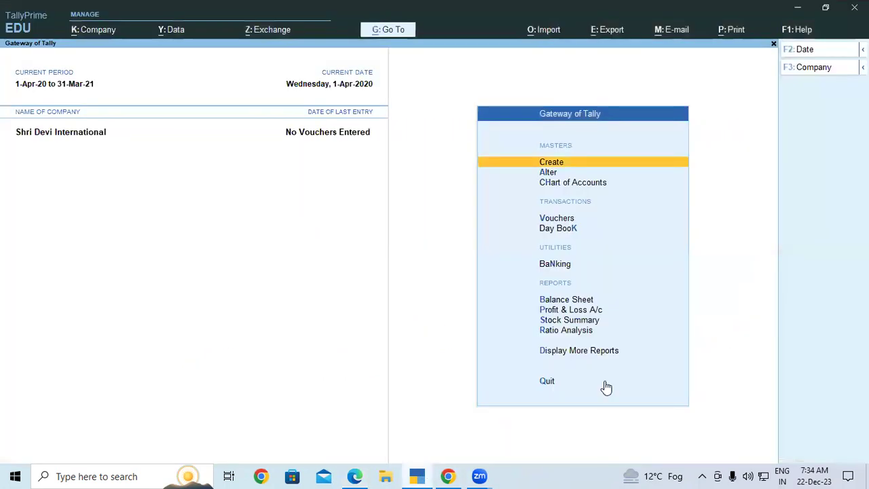
click(568, 221)
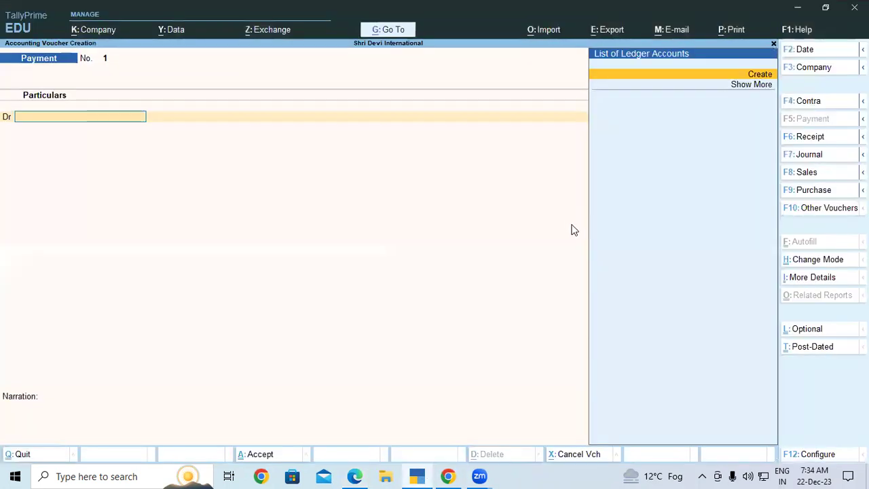
click(818, 192)
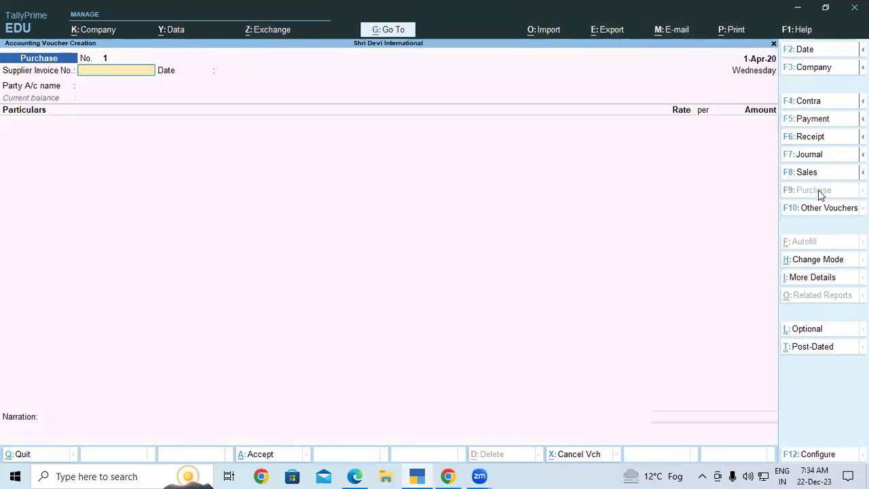
key(F2)
text(01-06)
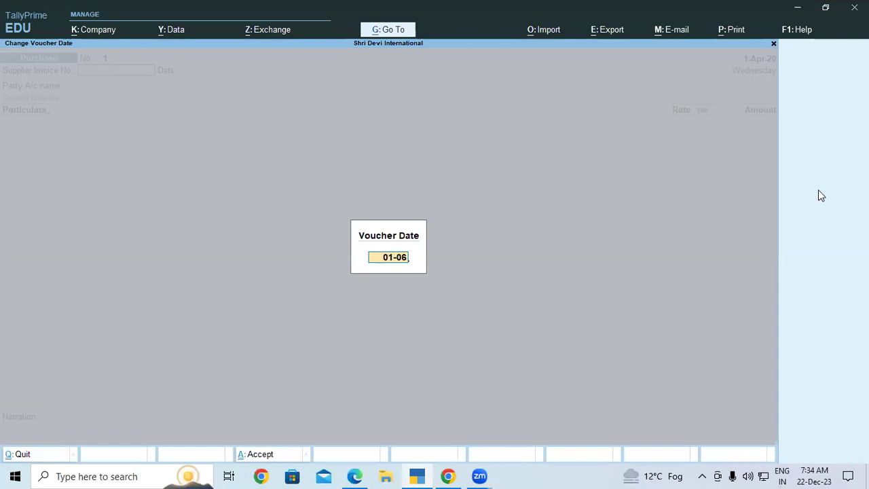
key(Return)
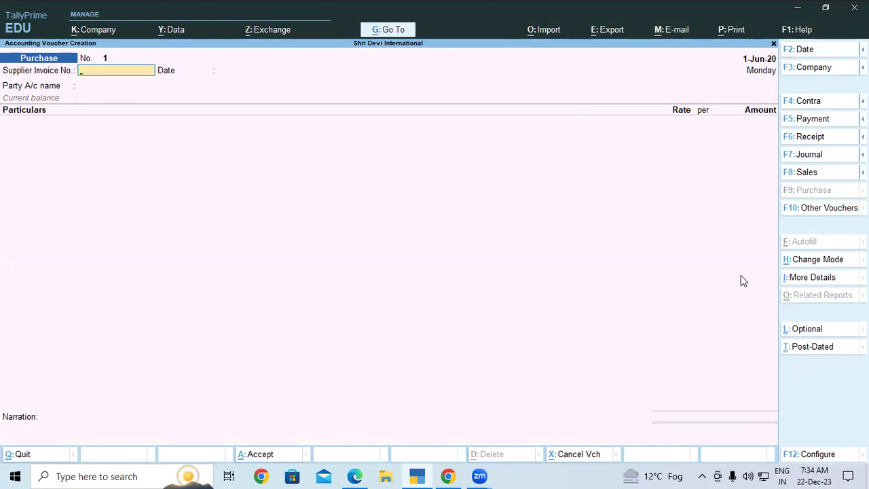
click(817, 262)
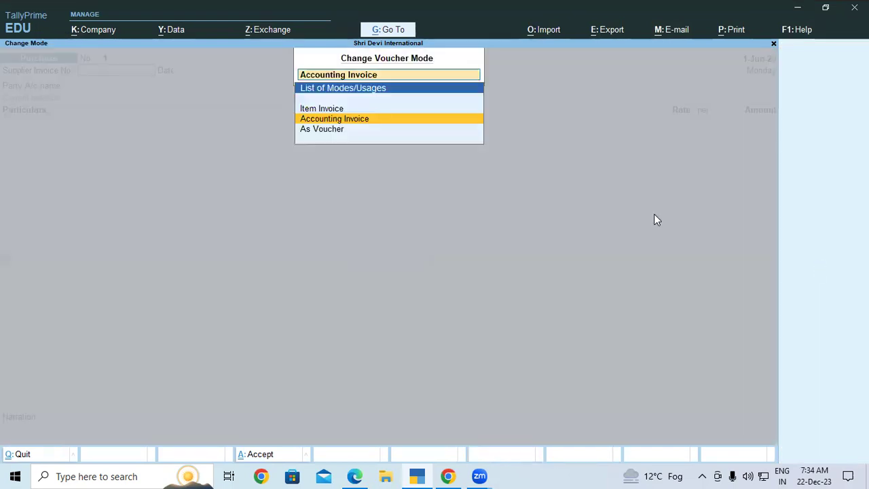
click(321, 110)
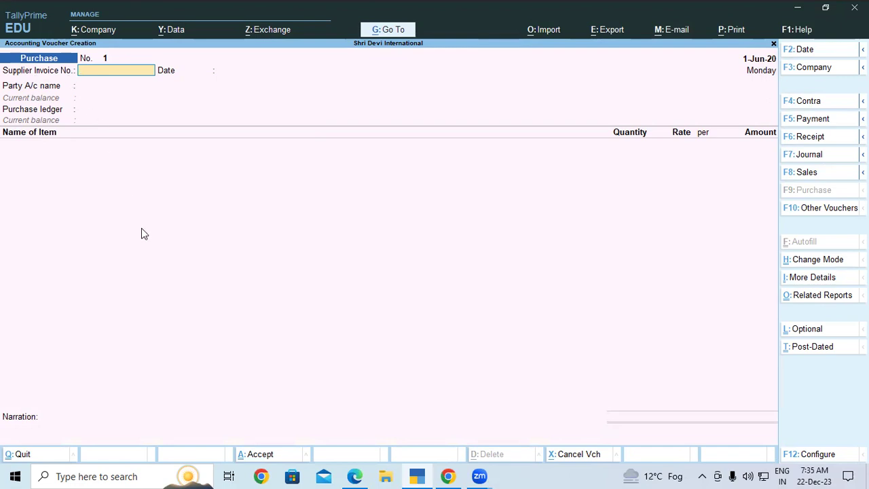
- Check the reference number in the lesson notes, and enter LG/08 as the supplier invoice number, accepting the date 1-Jun-20
click(448, 476)
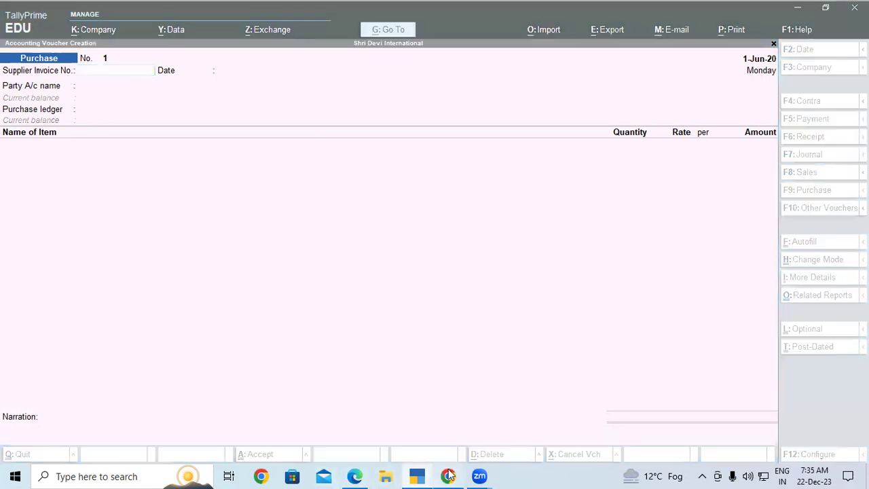
click(354, 476)
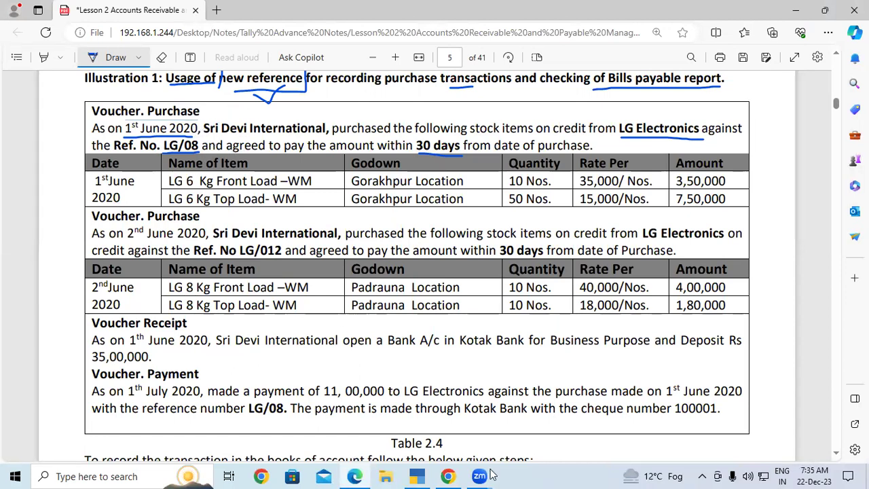
click(416, 476)
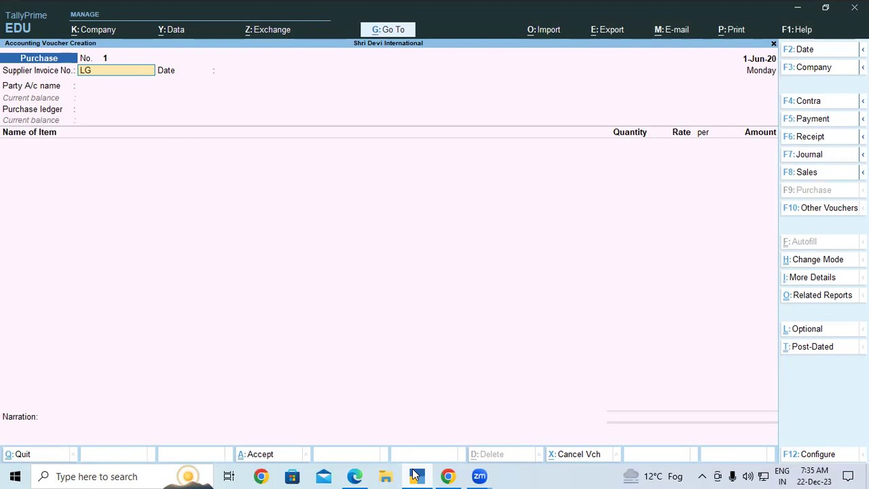
key(Return)
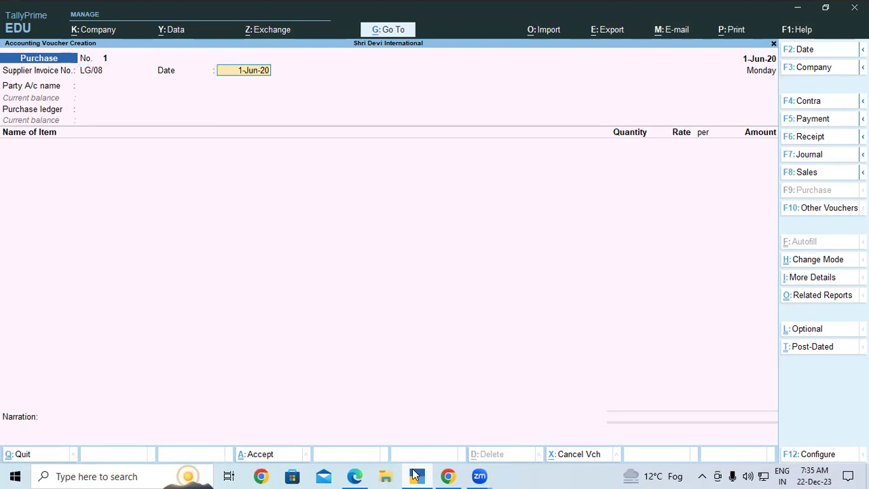
key(Return)
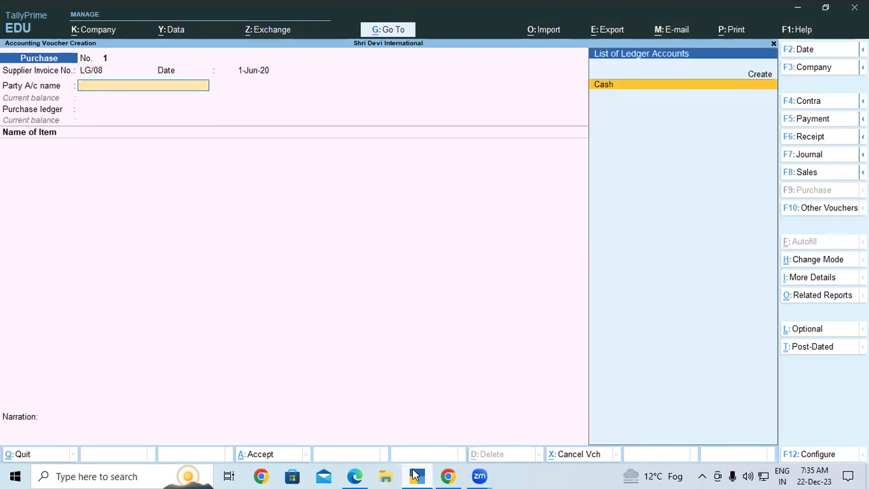
- Create a party ledger named LG ELECTRONICS under Sundry Creditors from the voucher, keeping bill-by-bill balances enabled
key(Up)
key(Return)
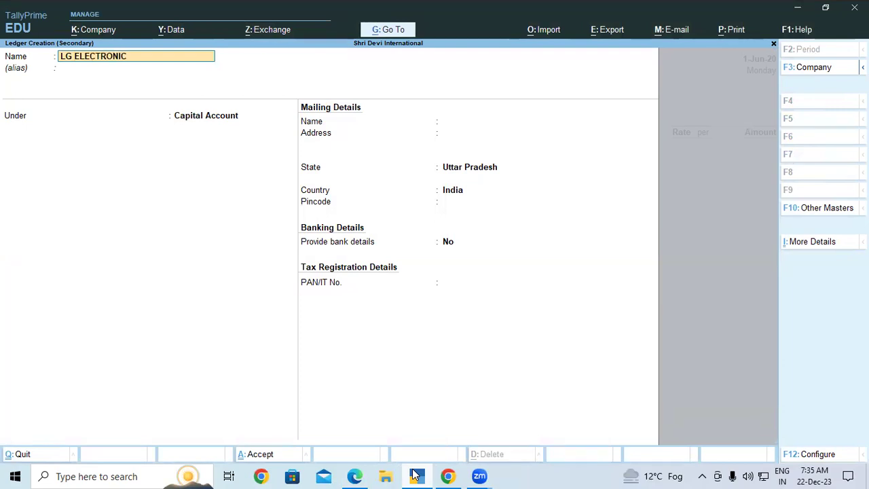
key(Return)
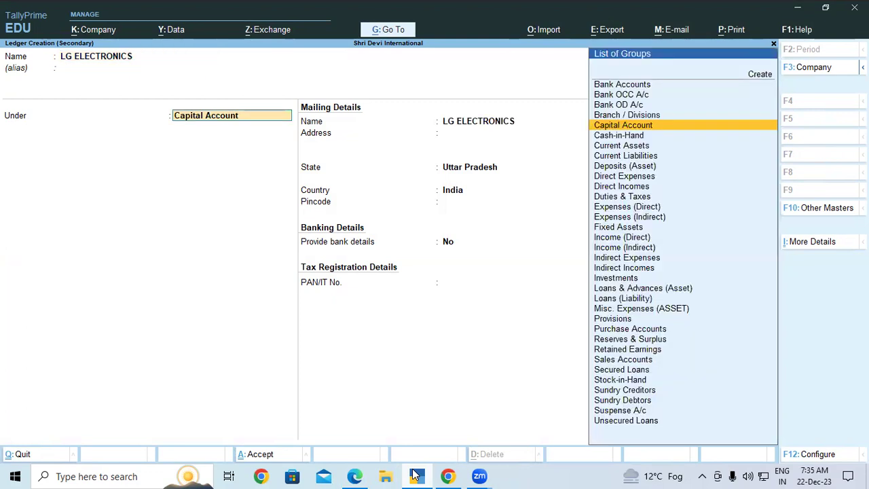
text(sund)
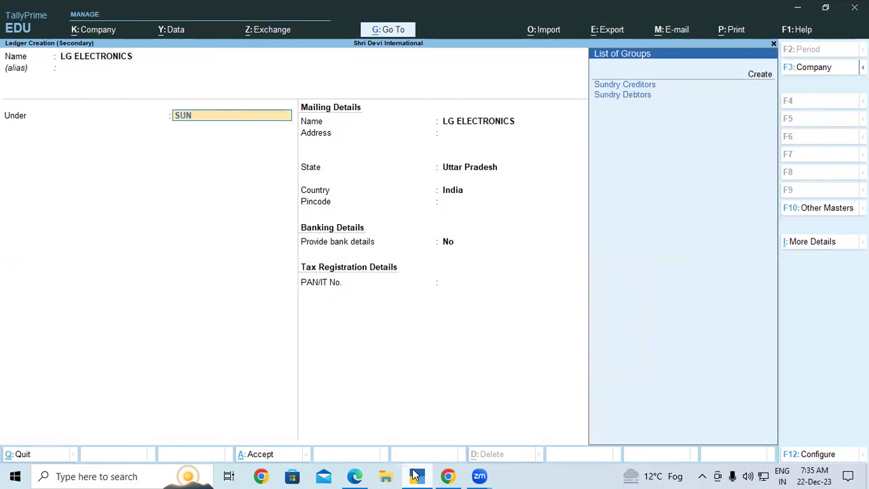
key(Return)
key(Return)
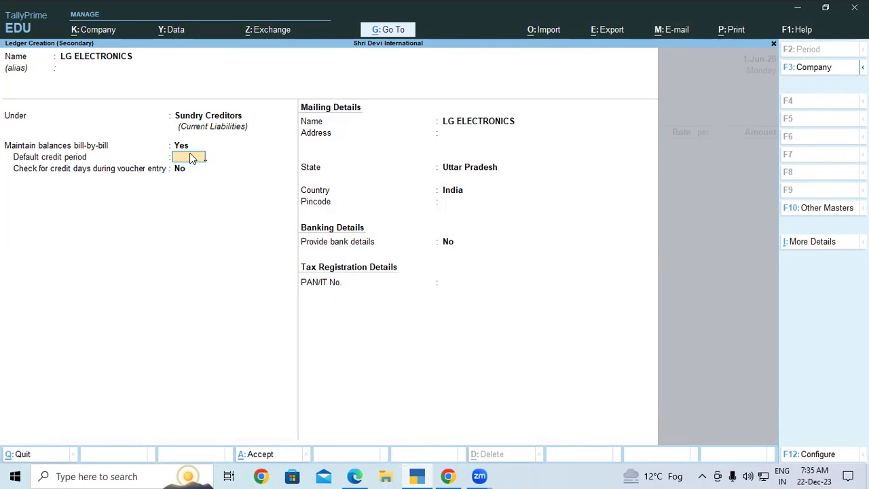
- Find the LG Electronics party ledger table in the lesson notes and underline 30 Days beside the default credit period
click(418, 476)
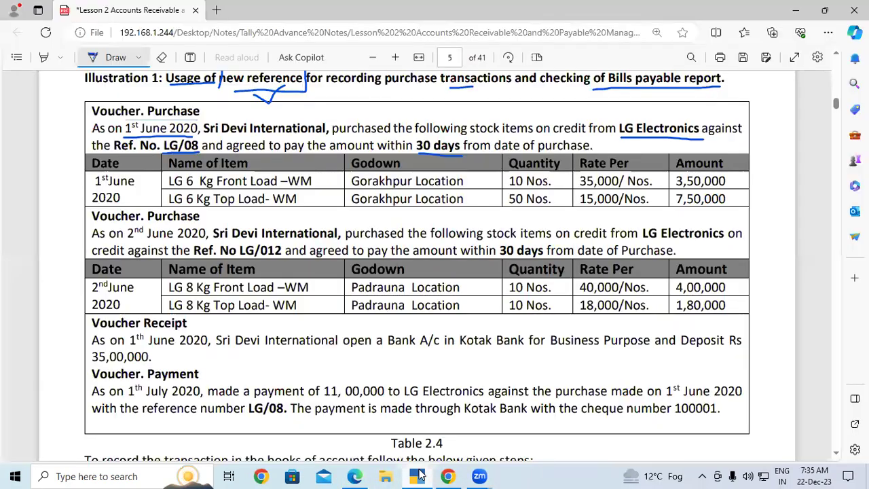
scroll(368, 349, down, 3)
scroll(367, 350, down, 4)
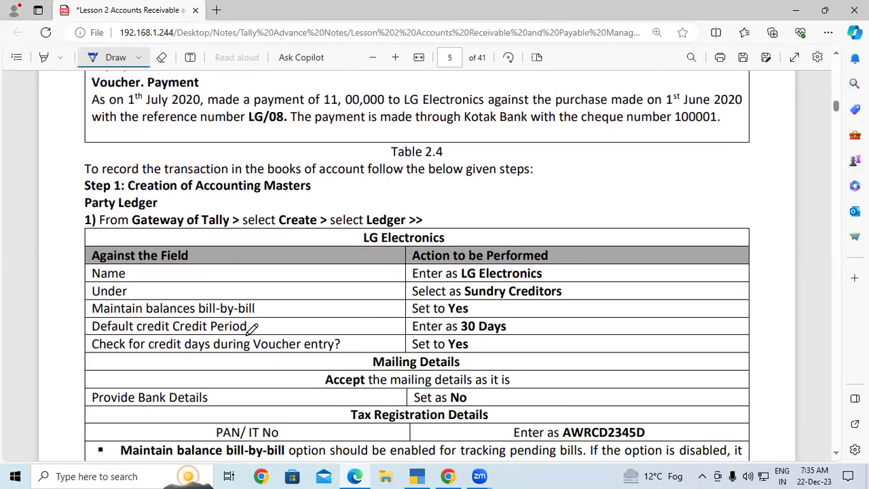
drag(463, 335, 507, 335)
- In the TallyPrime ledger, set the default credit period to 30 Days and checking for credit days during voucher entry to Yes
click(417, 476)
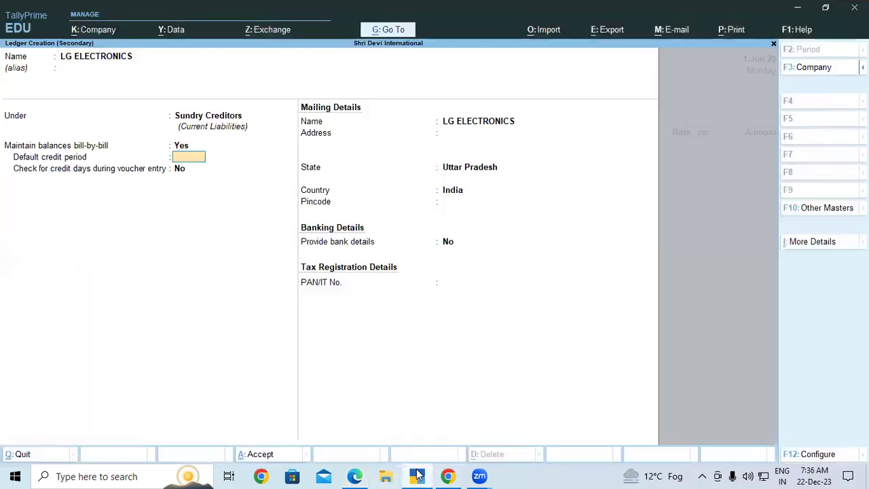
text(0)
key(Return)
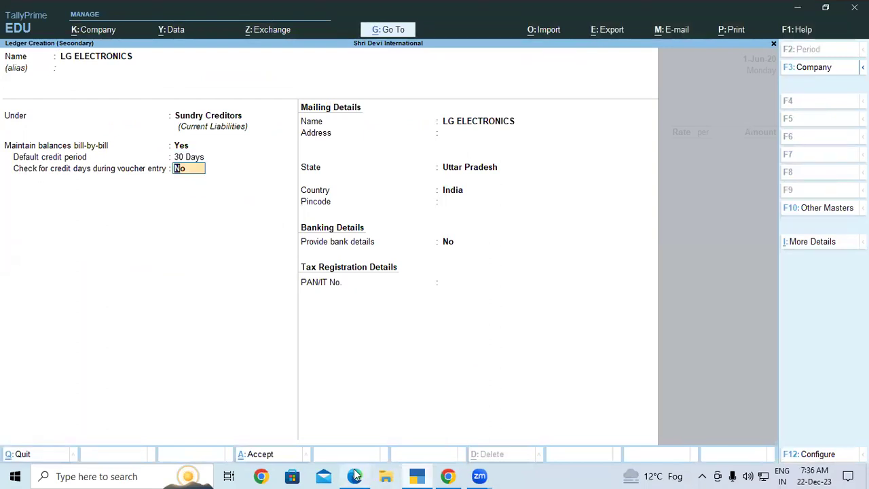
click(355, 475)
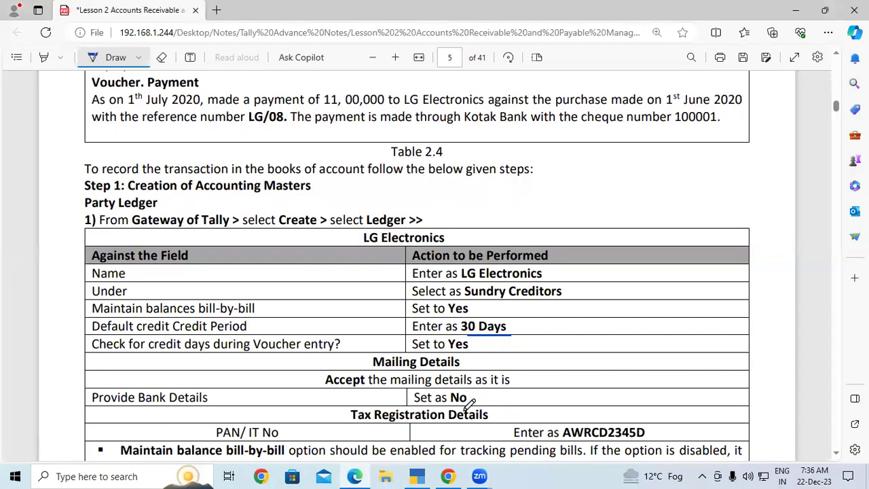
click(417, 476)
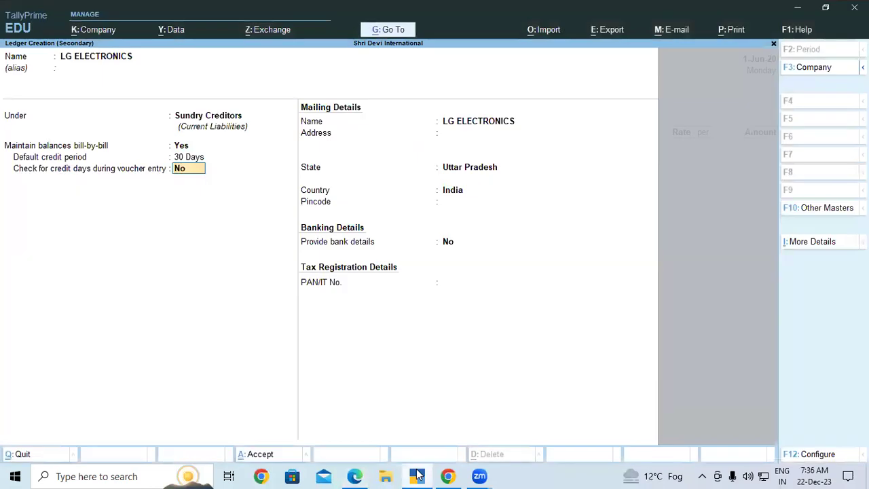
key(Return)
key(Return)
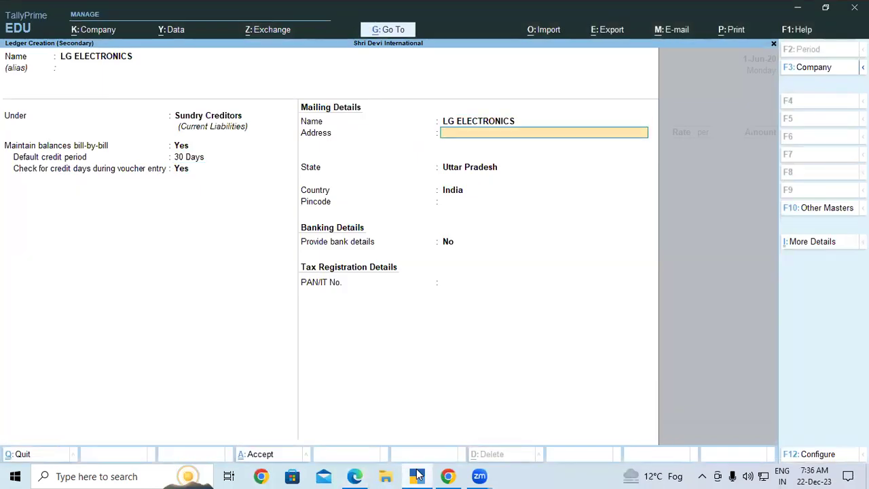
- Check the mailing details in the notes, enter GORAKHPUR as the ledger's address, and save it with the remaining defaults
click(355, 476)
scroll(375, 318, down, 3)
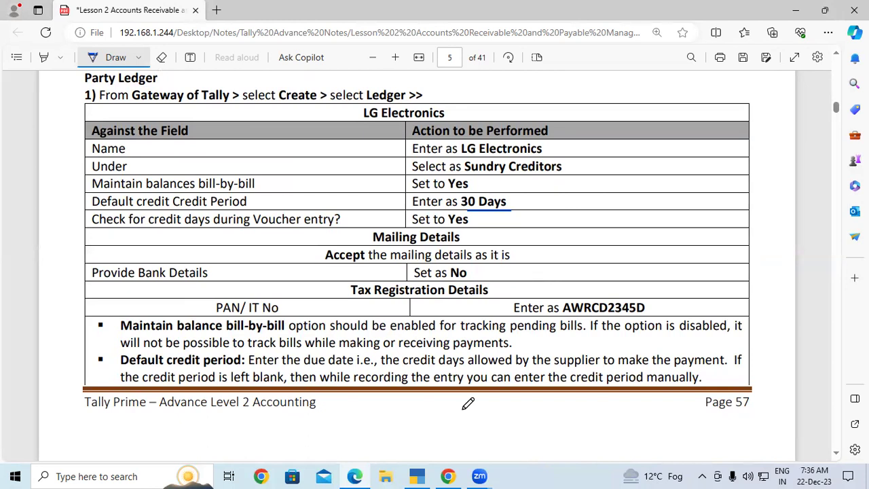
click(419, 475)
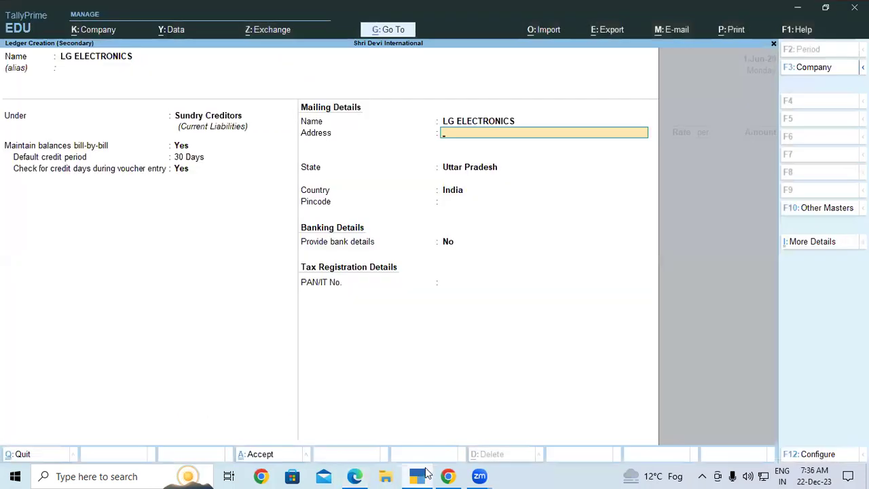
text(RAKHP)
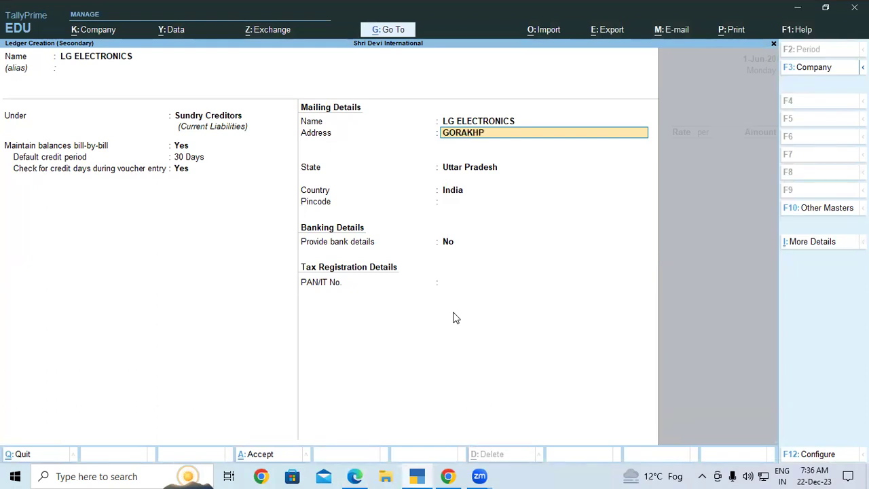
key(Return)
key(Return)
key(Return)
key(Return)
key(Return)
key(Return)
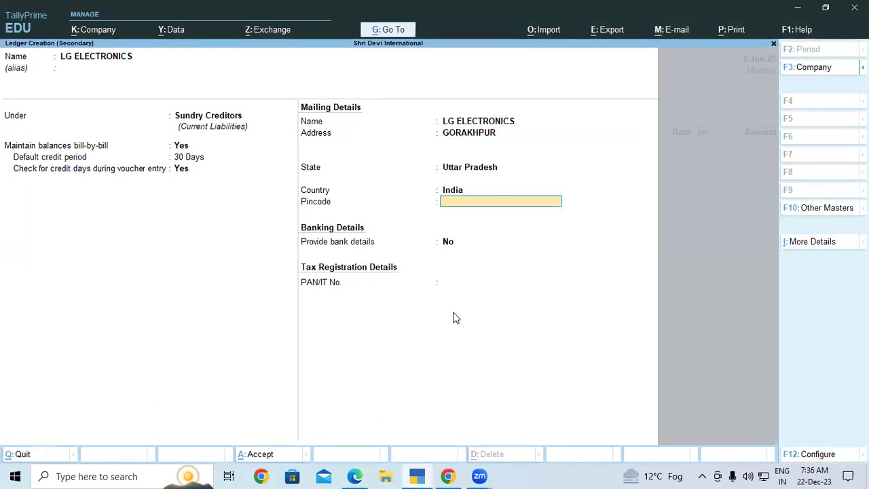
key(Return)
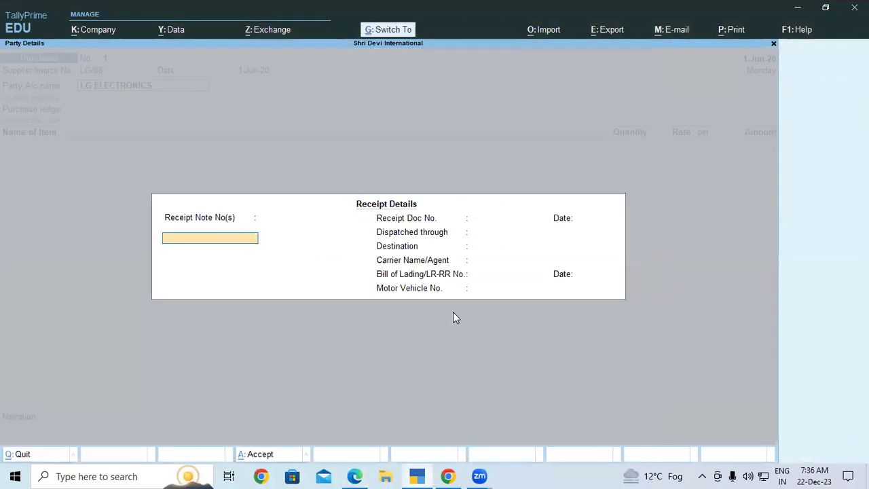
- Accept the blank receipt details and the default party details for LG ELECTRONICS in the purchase voucher
key(ctrl+a)
key(Return)
key(Return)
key(Return)
key(Return)
key(Return)
key(Return)
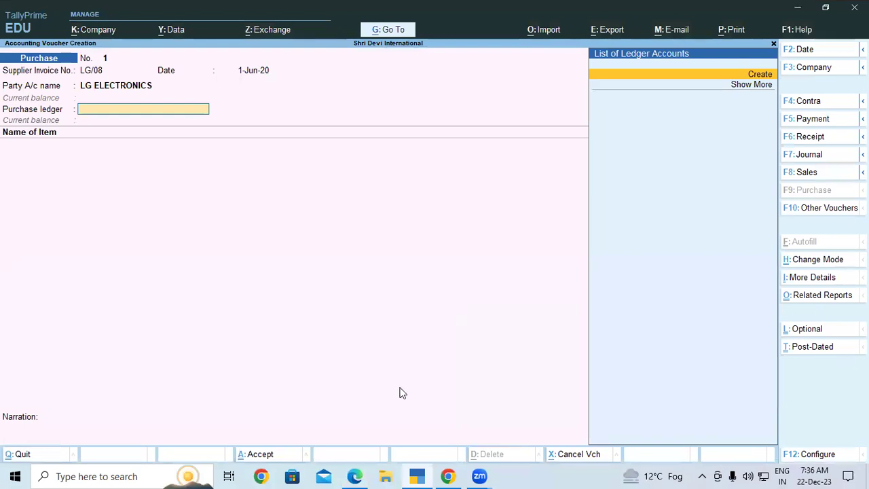
- Switch to the lesson notes and examine the Step 2 instructions for recording the purchase voucher as a new reference
click(360, 473)
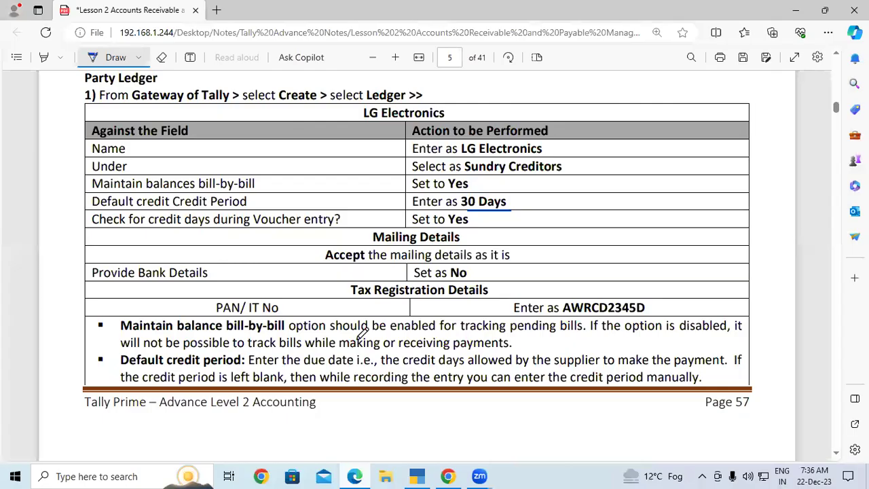
scroll(360, 334, down, 3)
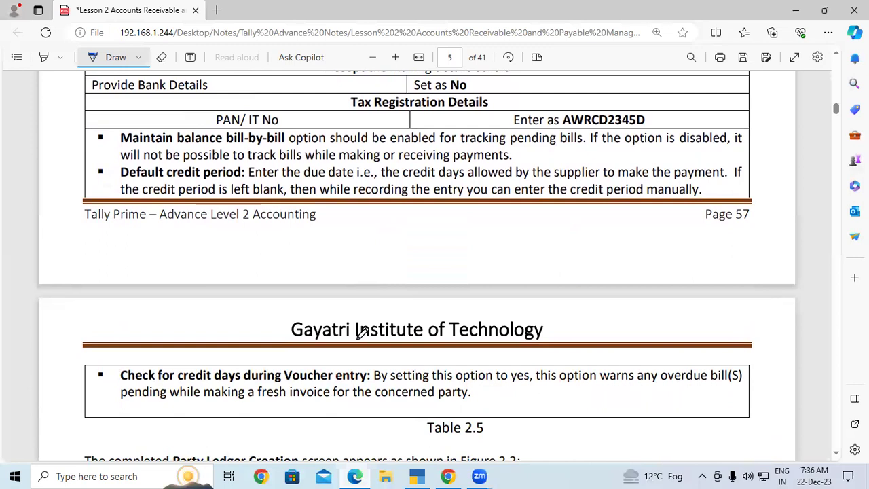
scroll(361, 333, down, 3)
scroll(363, 331, down, 2)
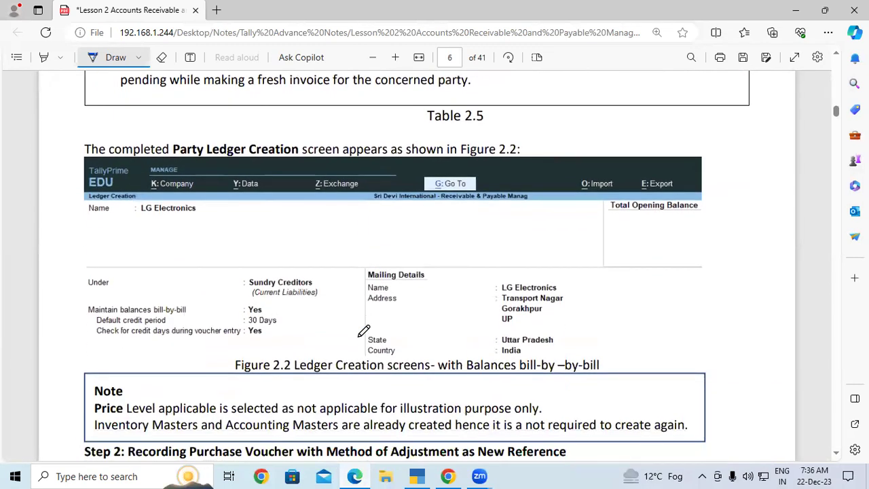
scroll(364, 330, down, 2)
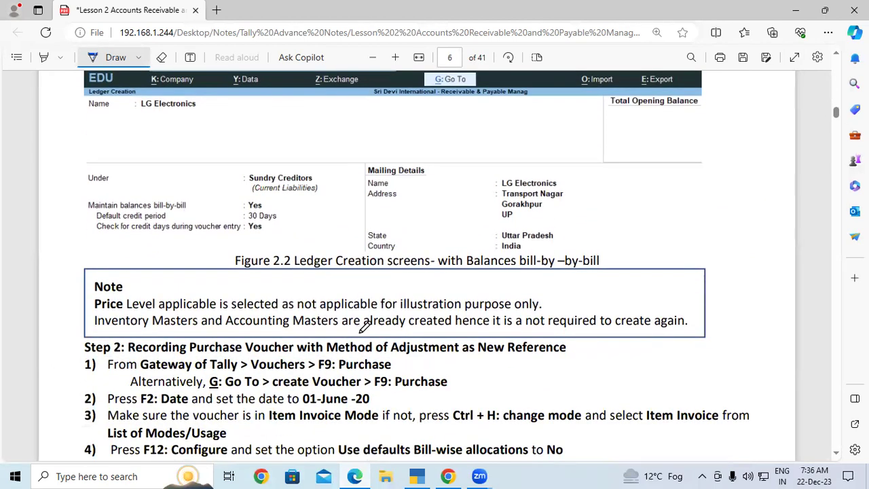
scroll(364, 328, down, 4)
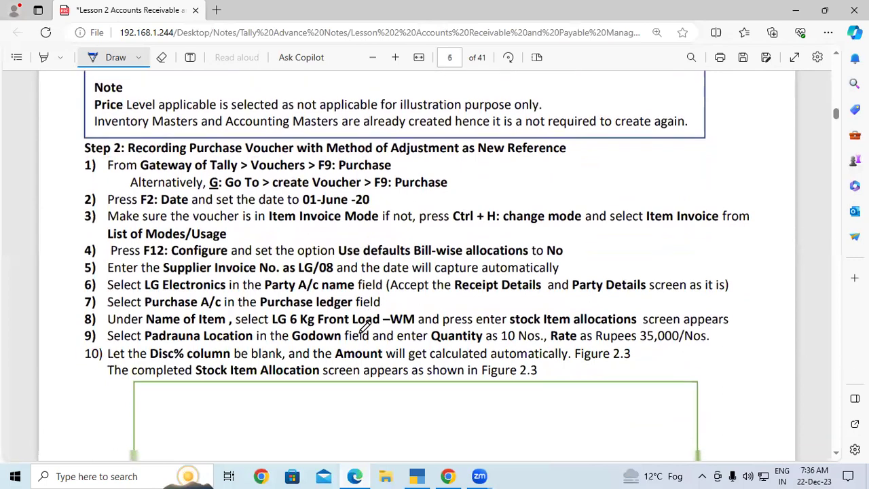
scroll(364, 327, down, 1)
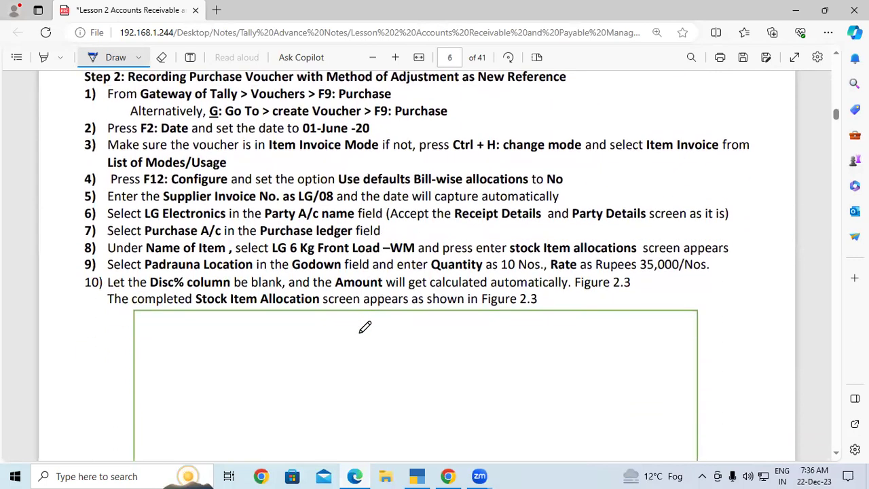
- Switch to TallyPrime and create the purchase ledger PURCHASE LOCAL under Purchase Accounts for the voucher
click(417, 475)
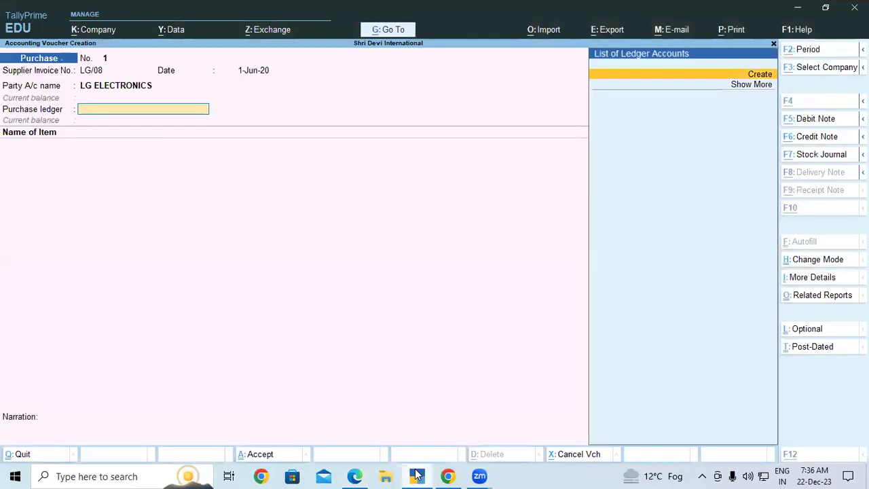
key(alt+c)
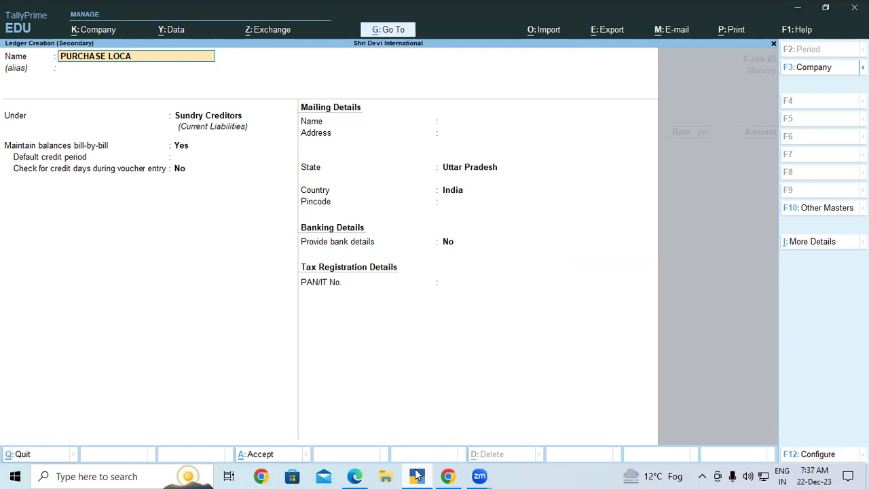
key(Return)
key(Return)
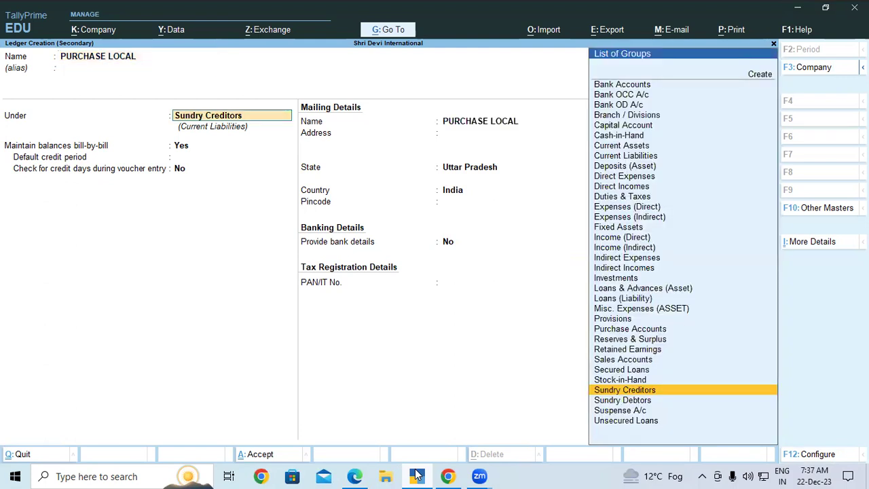
text(PU)
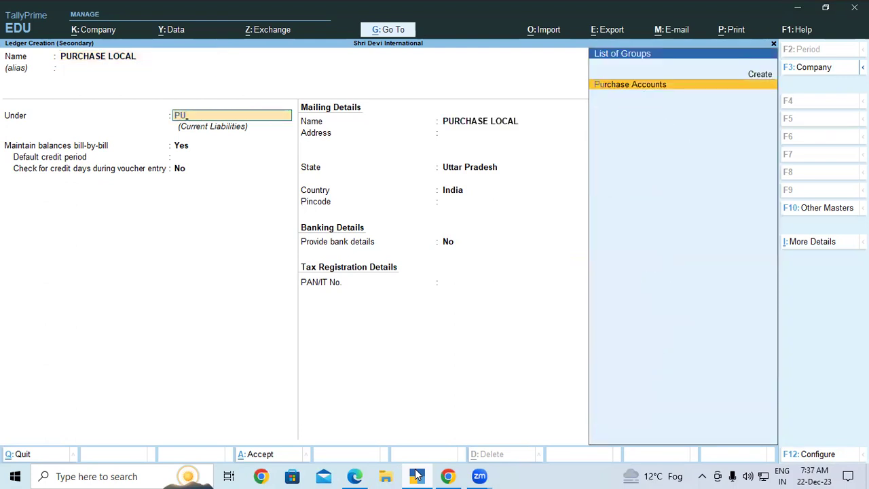
key(Return)
key(Return)
key(Return)
key(Return)
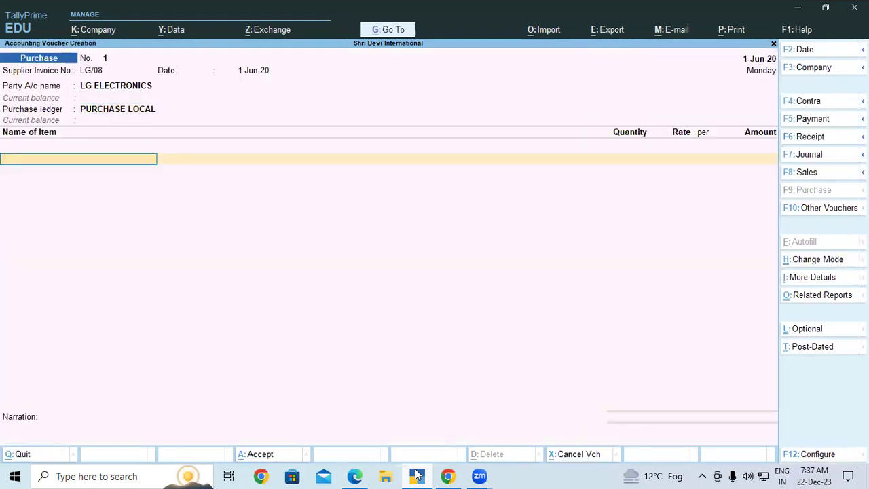
- Switch to the lesson notes and tick the two stock items in the Figure 2.5 purchase voucher
click(354, 476)
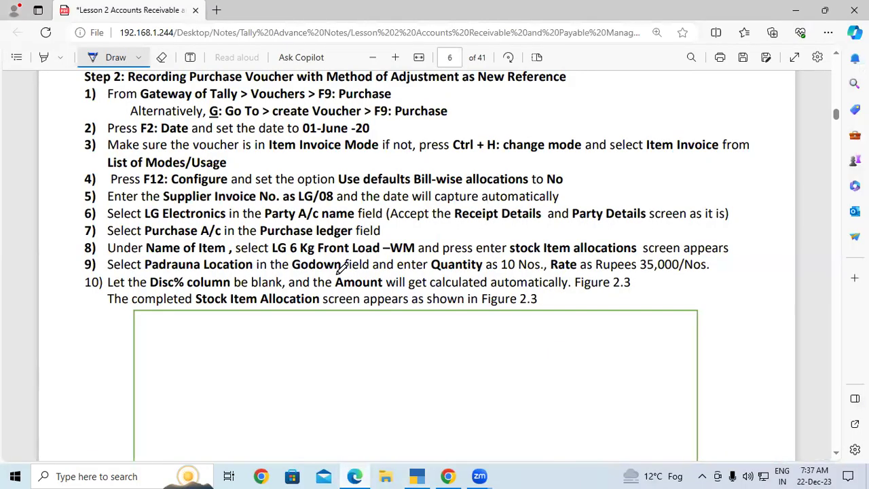
scroll(344, 282, up, 1)
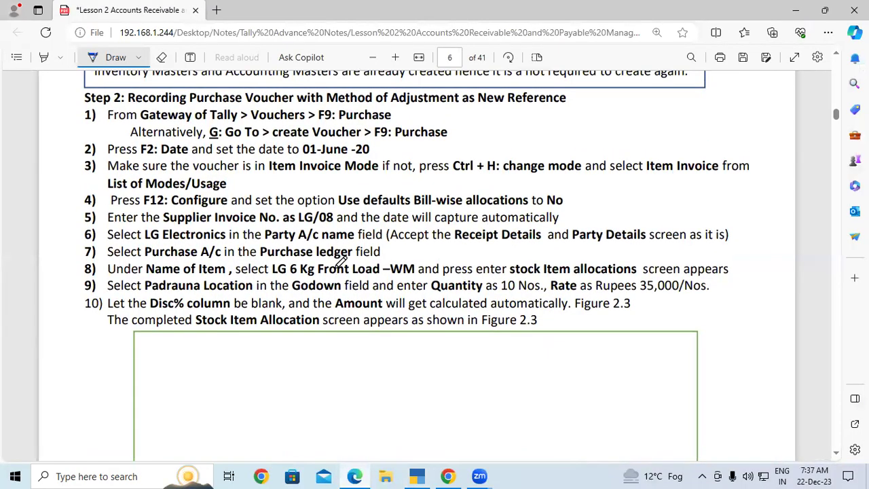
scroll(340, 261, down, 5)
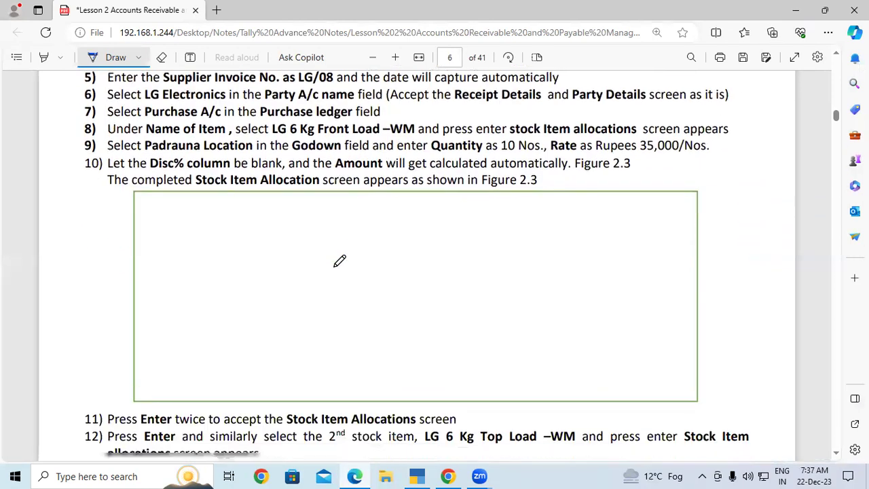
scroll(340, 261, down, 5)
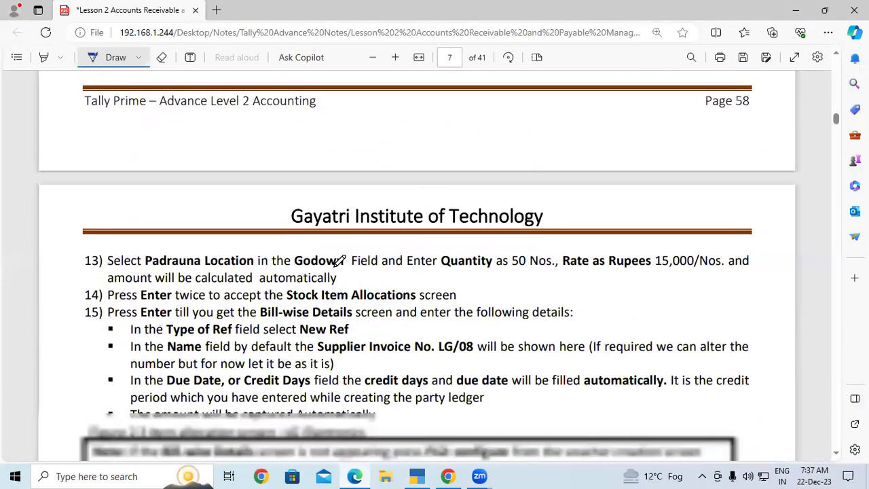
scroll(340, 262, down, 3)
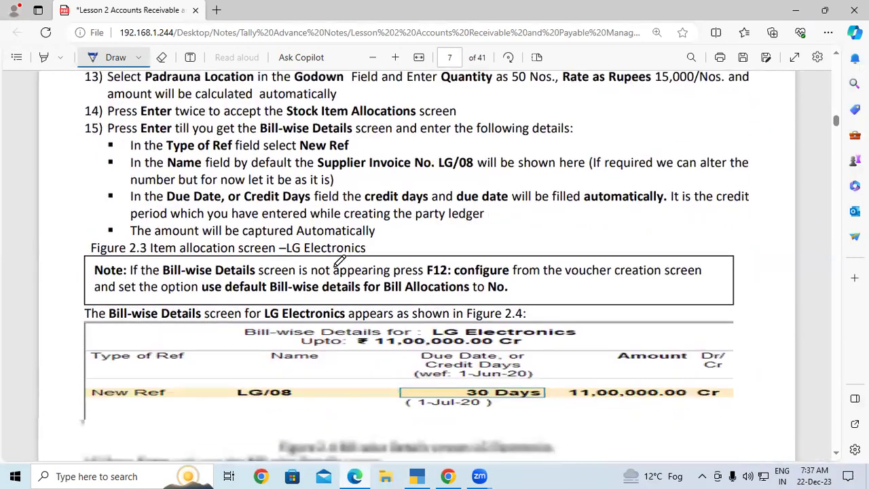
scroll(339, 261, down, 4)
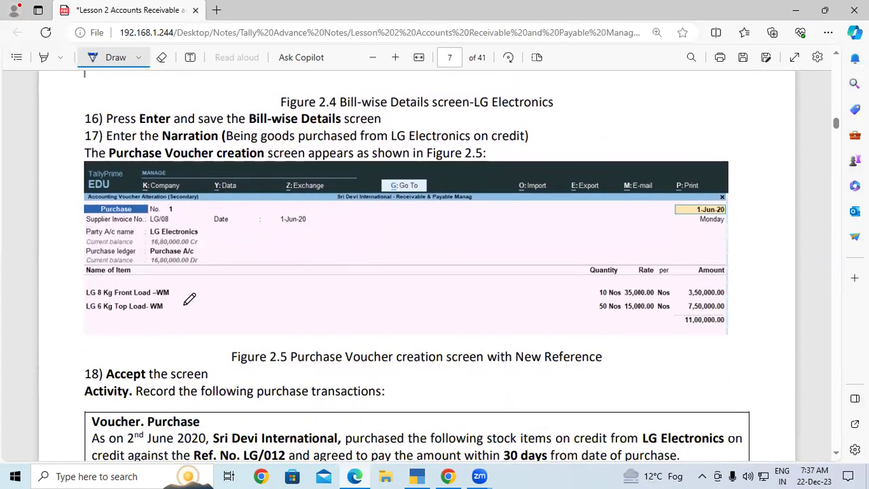
drag(176, 290, 203, 278)
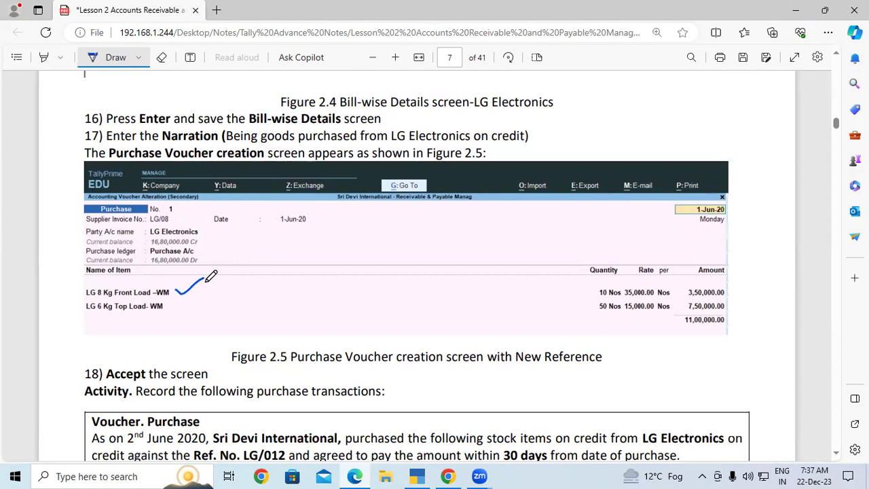
drag(171, 299, 204, 290)
- Return to Illustration 1's first purchase table, tick the LG 6 Kg Front Load –WM item and mark over its 6
scroll(248, 279, up, 3)
scroll(250, 276, up, 8)
scroll(251, 276, up, 5)
scroll(250, 275, up, 12)
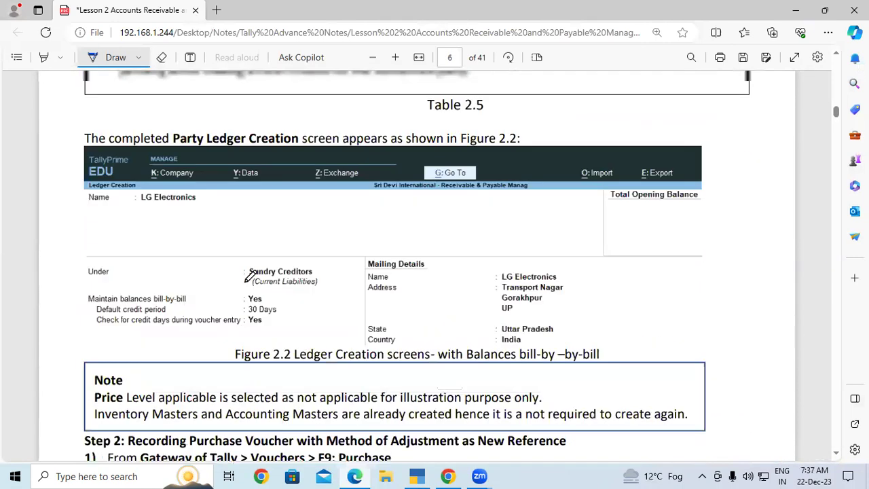
scroll(251, 277, up, 10)
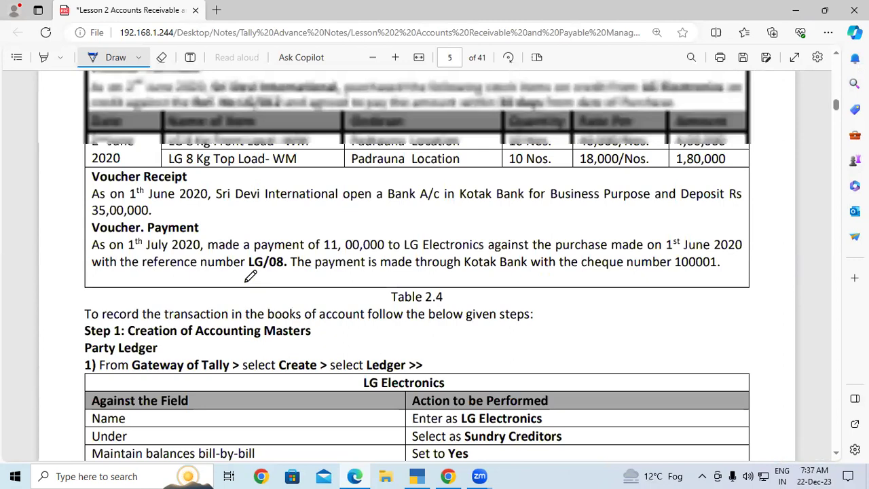
scroll(251, 275, up, 2)
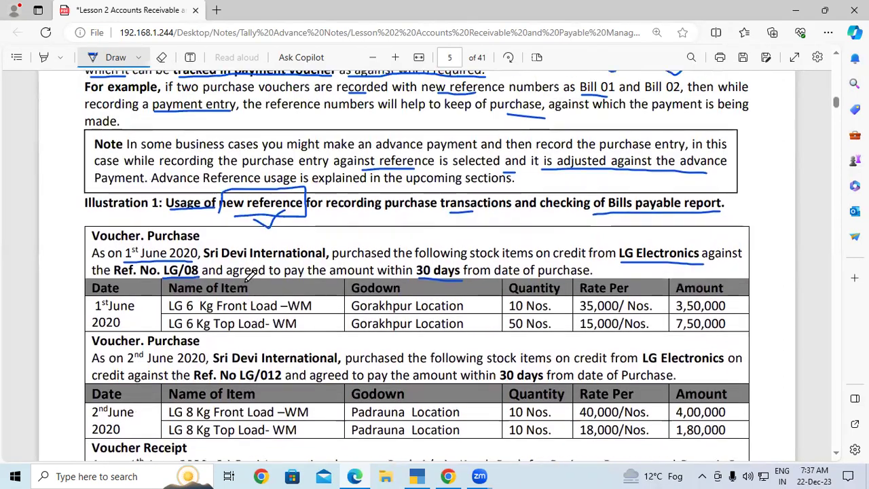
scroll(250, 274, down, 2)
scroll(251, 275, down, 1)
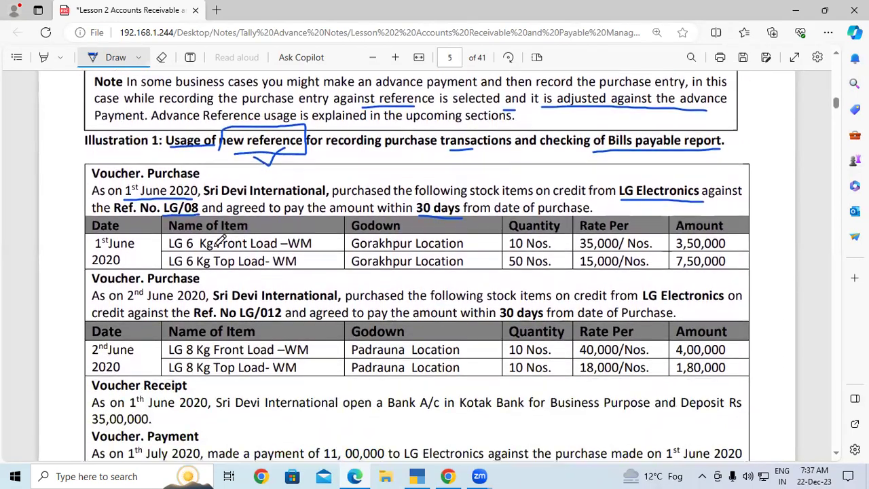
drag(317, 243, 335, 238)
drag(186, 247, 194, 243)
- Stop drawing and copy the item name LG 6 Kg Front Load –WM from the first purchase table
click(121, 58)
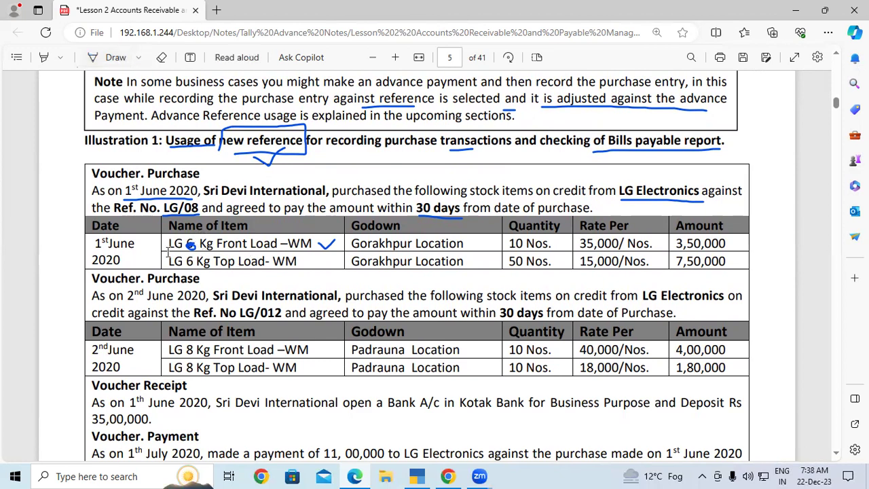
double_click(188, 245)
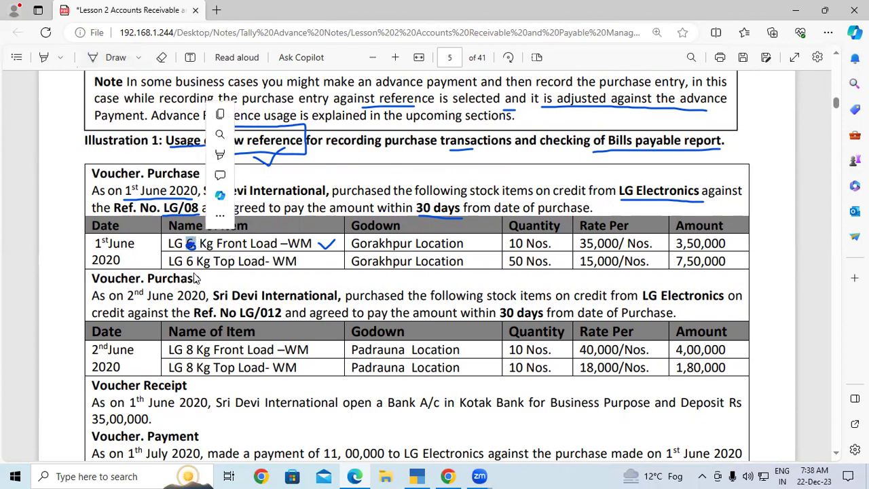
click(315, 243)
drag(315, 243, 170, 245)
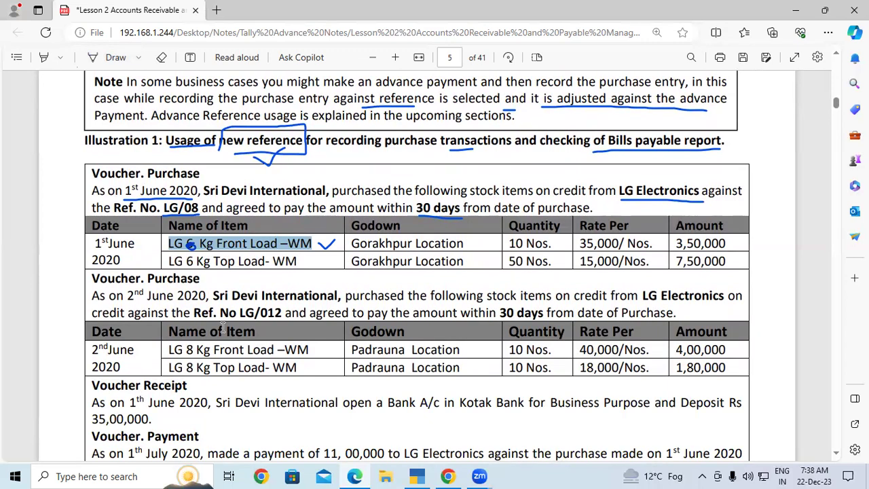
click(216, 244)
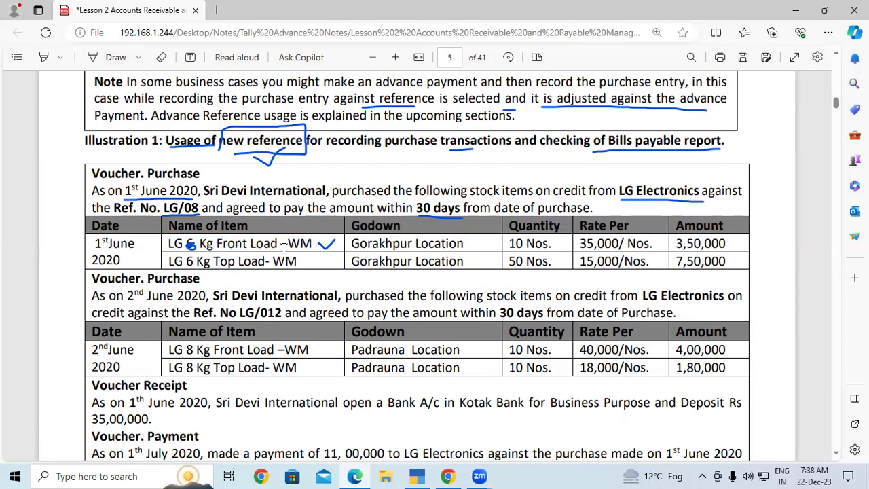
mouse_move(312, 243)
mouse_down()
mouse_move(167, 244)
mouse_move(309, 248)
mouse_up()
key(ctrl+c)
click(170, 244)
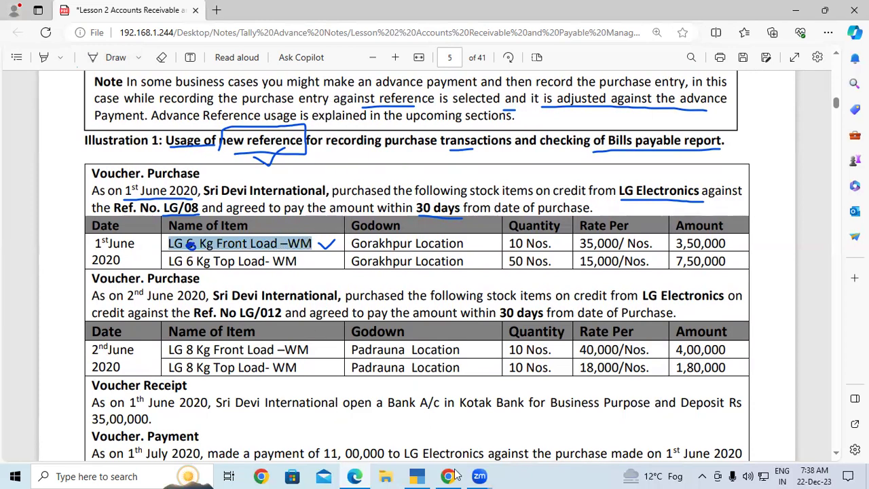
- Switch to TallyPrime and start a new stock item with the copied name LG 6 Kg Front Load –WM, leaving alias and description blank
click(421, 475)
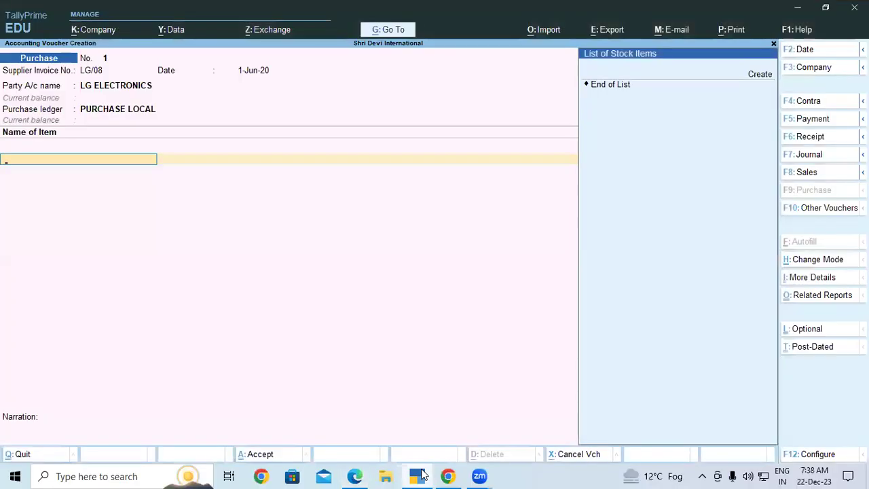
key(alt+c)
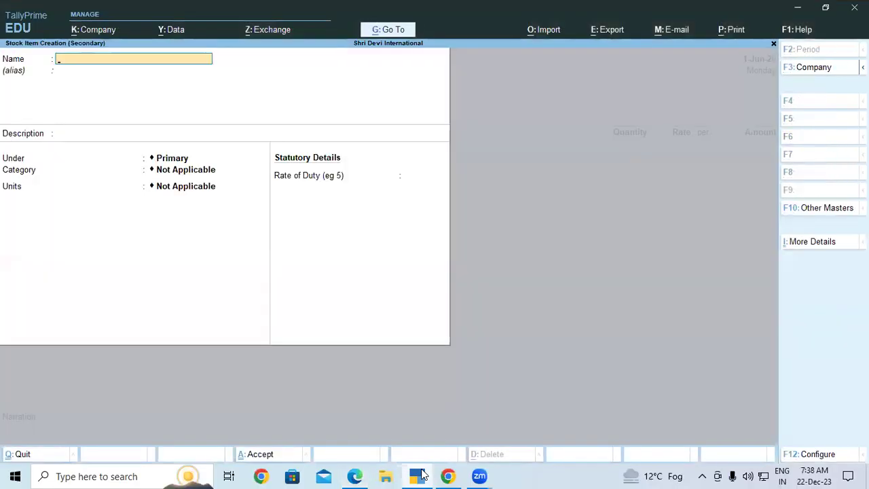
key(ctrl+v)
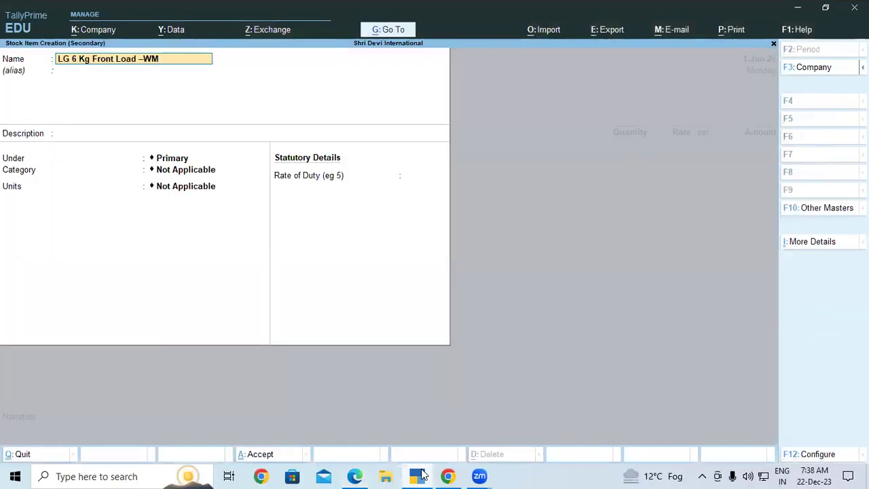
key(Return)
key(Return)
key(Return)
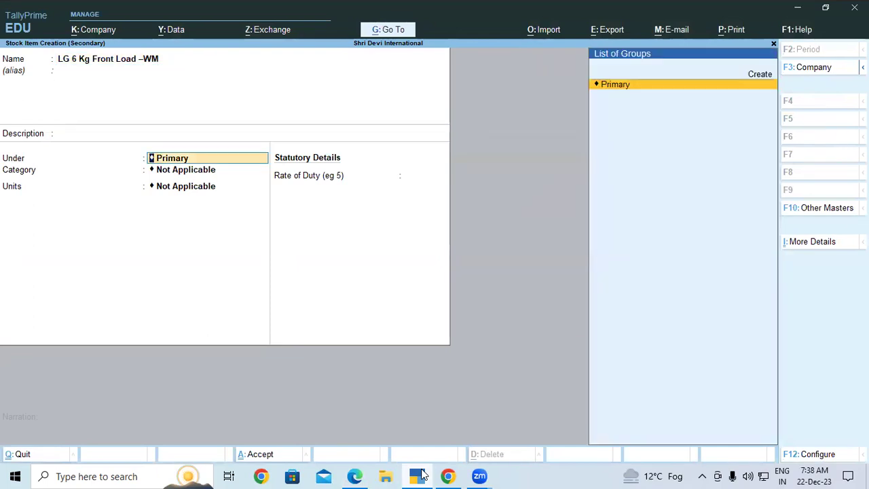
- Create the stock group Washing Machine under Primary, with adding of item quantities left at No, as the item's group
key(Up)
key(Return)
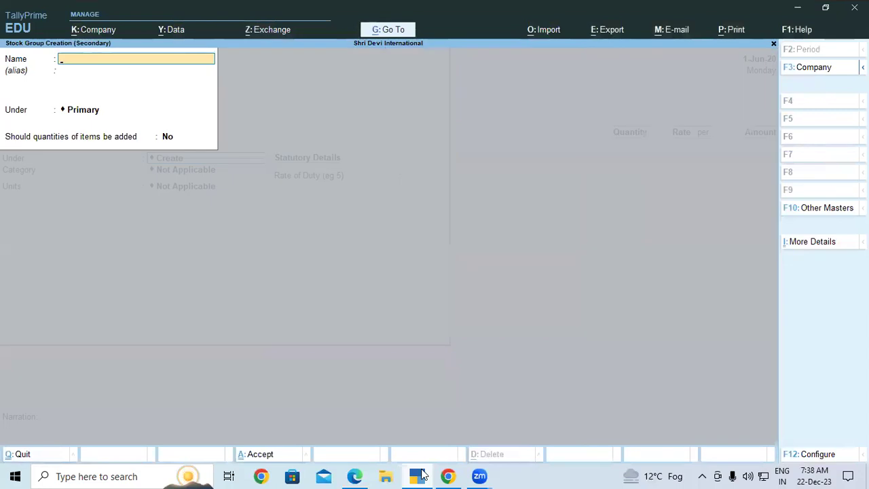
text(WA)
key(BackSpace)
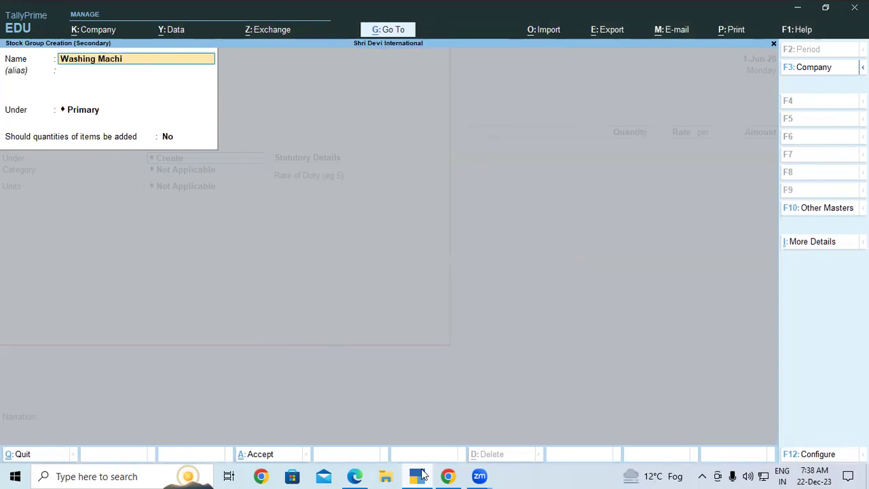
text(ashing Machine)
key(Return)
key(Return)
key(Return)
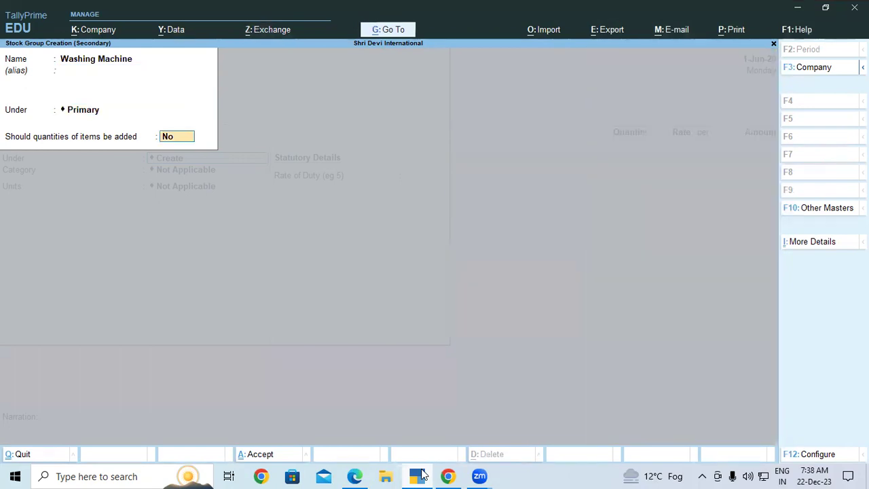
key(Return)
key(Return)
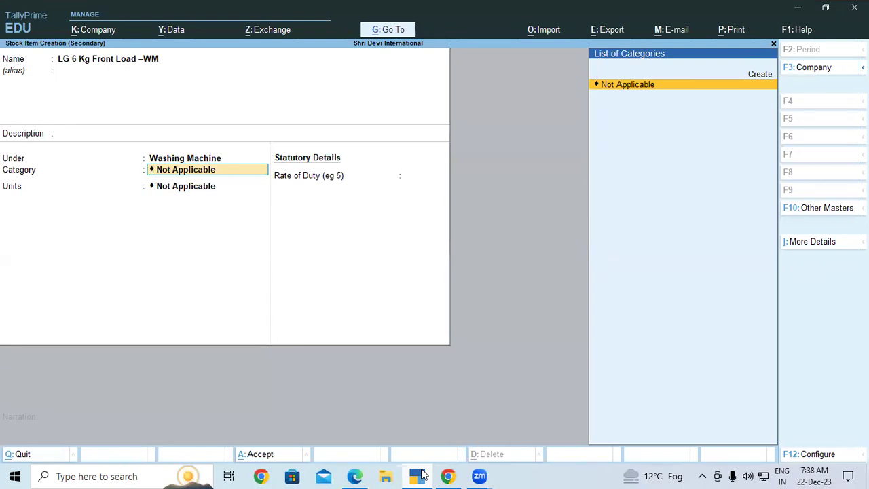
- Create the stock category LG with its remaining defaults and assign it to the item
key(Up)
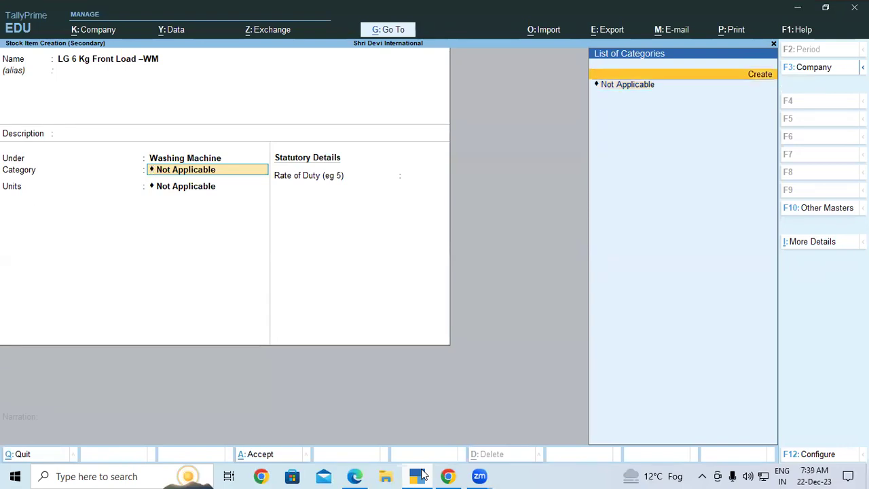
key(Return)
text(LG)
key(Return)
key(Return)
key(Return)
key(Return)
- Create the simple unit Pcs with 0 decimal places for the item, and enter no rate of duty
key(Up)
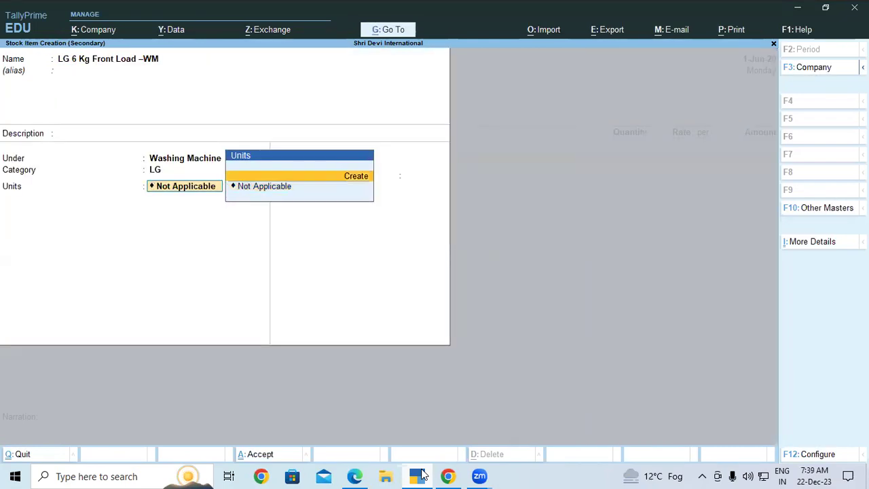
key(Return)
text(Pcs)
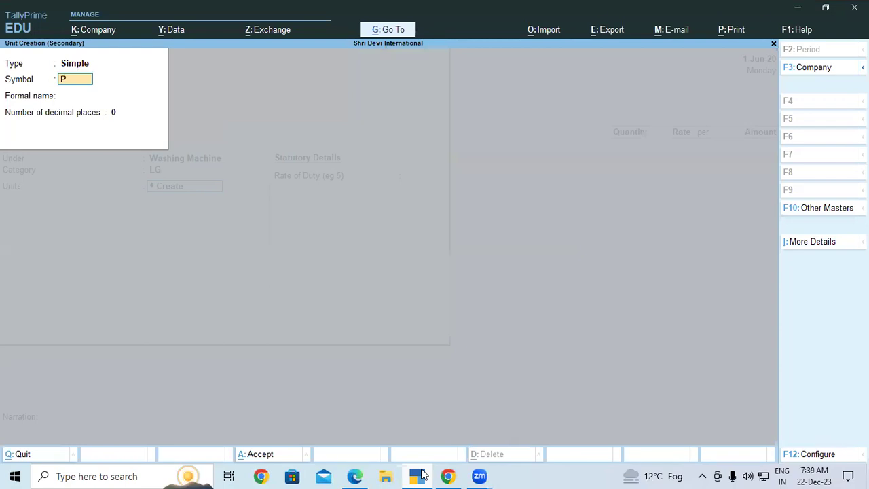
key(Return)
key(Return)
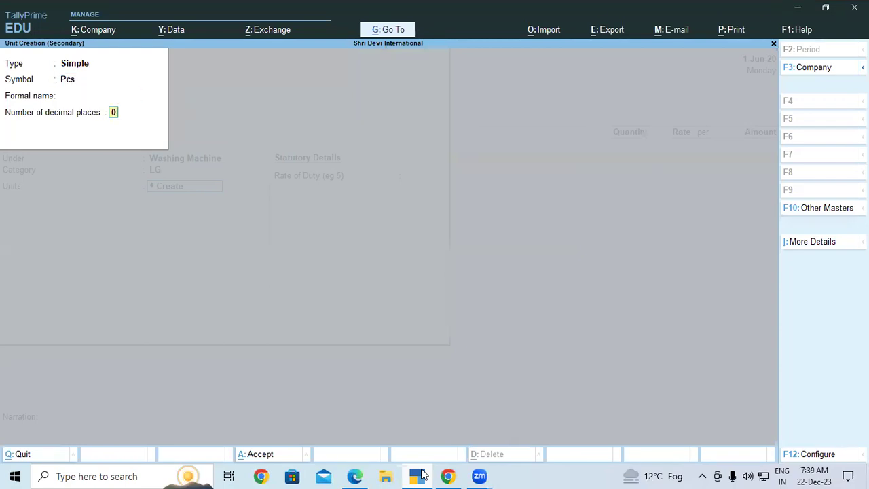
key(Return)
key(Return)
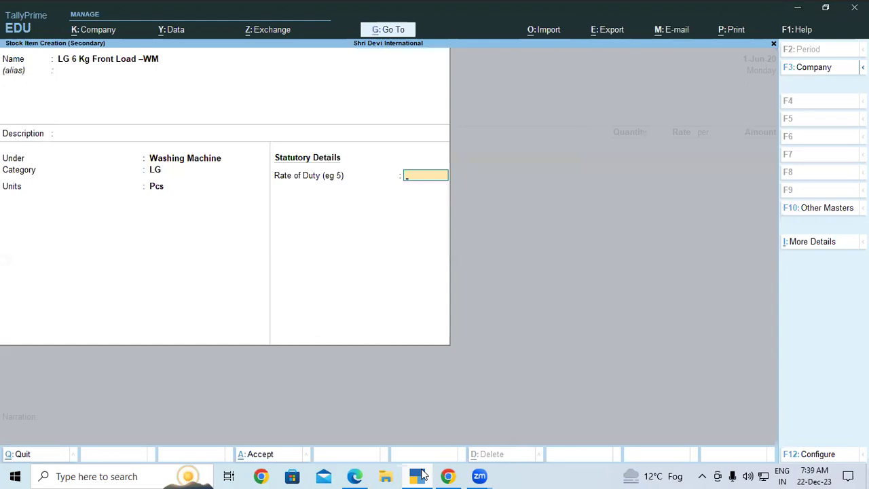
key(Return)
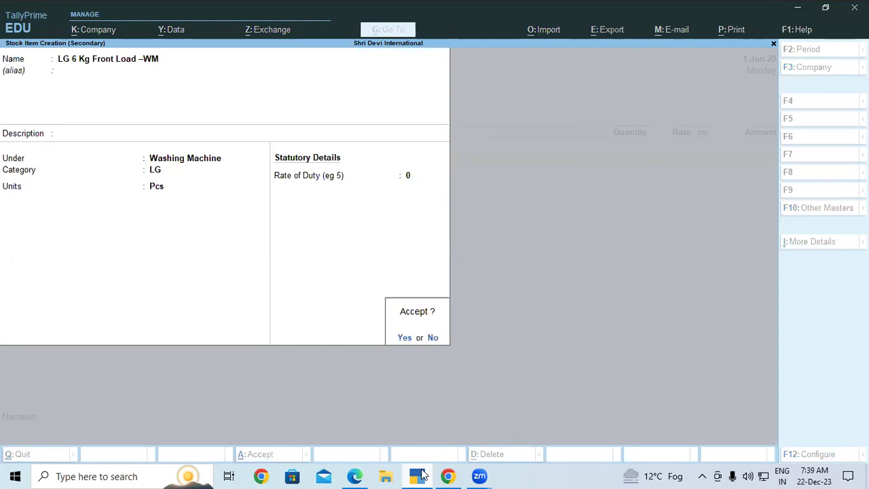
- Check the first purchase in the lesson notes, return to TallyPrime and save the LG 6 Kg Front Load –WM stock item
click(420, 475)
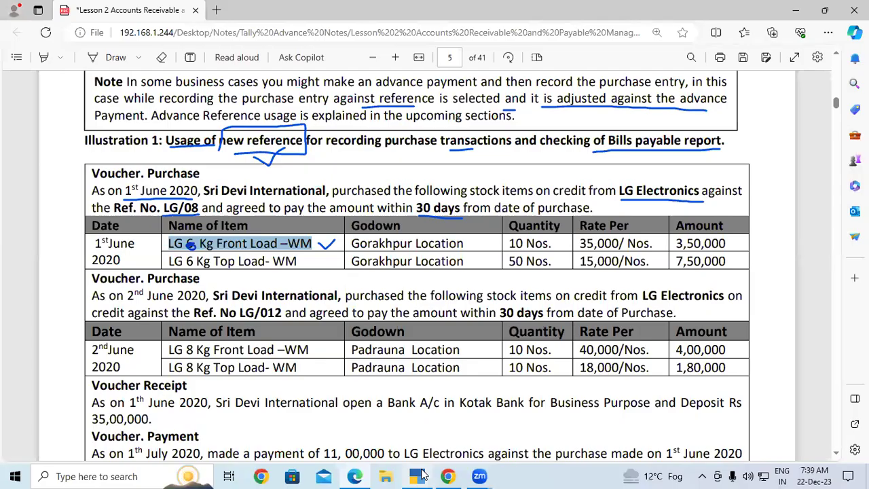
click(420, 475)
key(Return)
key(Return)
- Enter a quantity of 10 Pcs at a rate of 35,000 per Pcs for LG 6 Kg Front Load –WM
key(alt+Tab)
key(alt+Tab)
text(0)
key(Return)
text(35000)
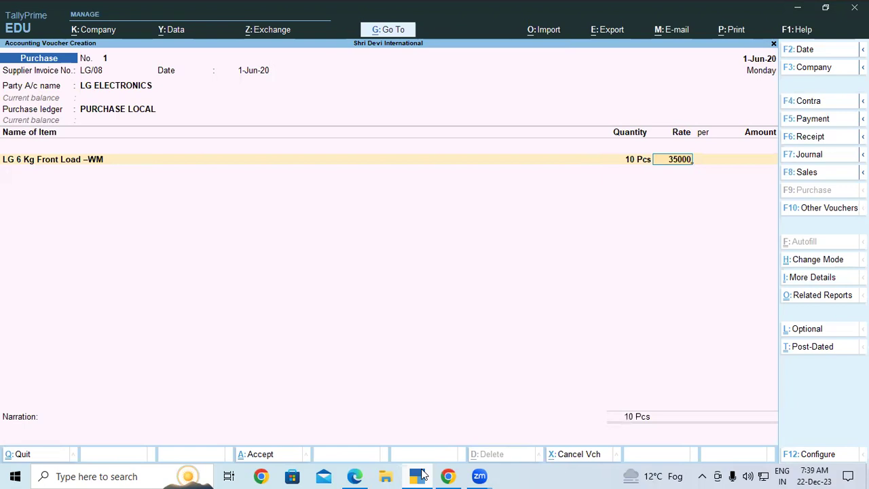
key(Return)
key(Return)
key(Return)
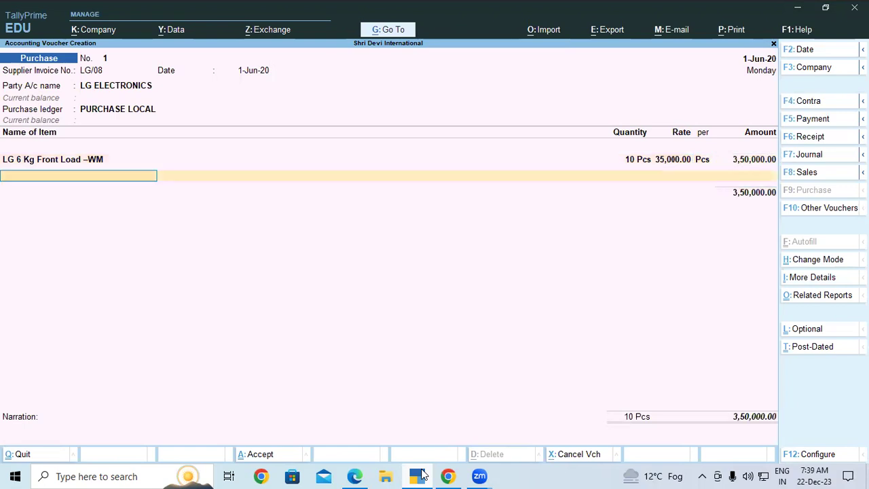
- Start a new stock item named LG 6KG Top Load WM from the second item line, leaving its alias and description blank
key(alt+c)
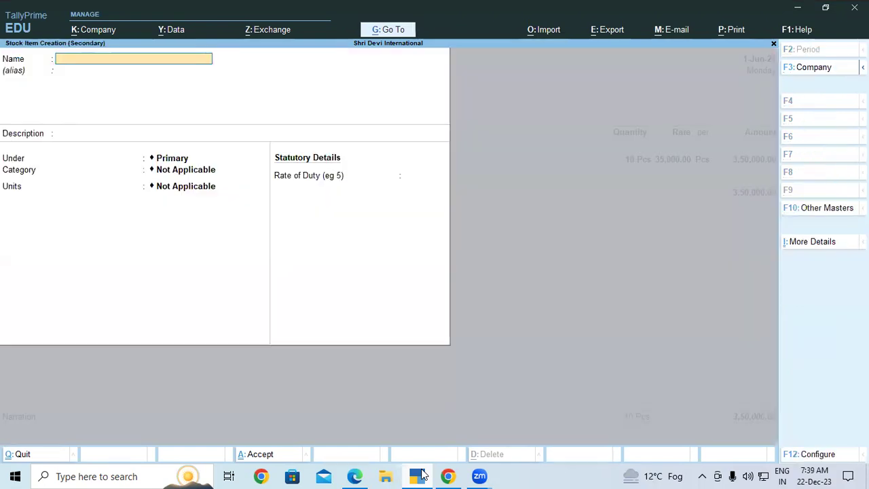
text(LG 6KG Top Loa)
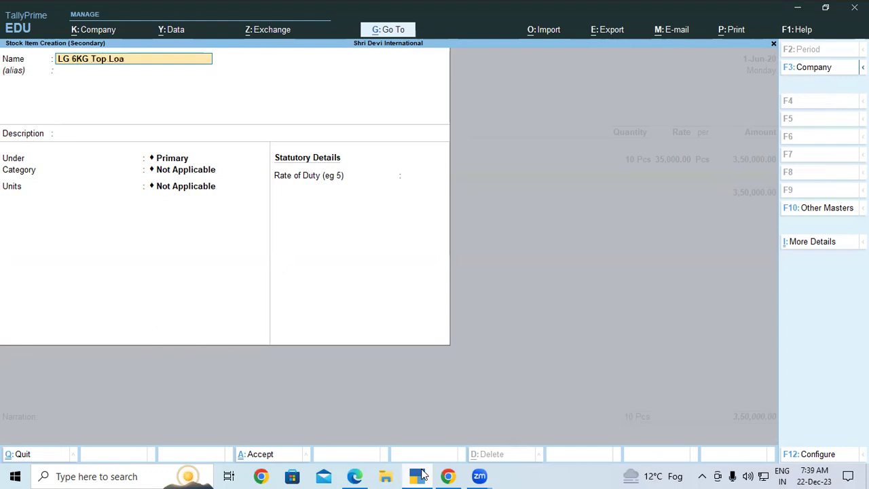
text(d WM)
key(Return)
key(Return)
key(Return)
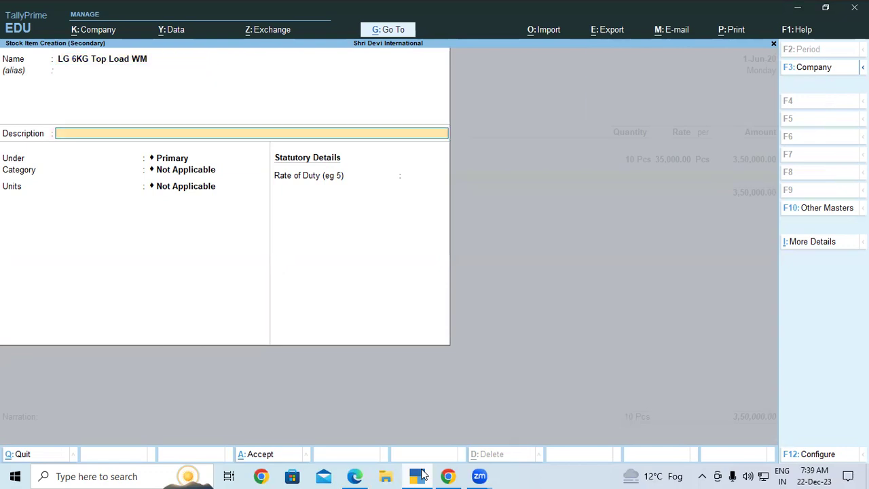
- Assign the item to group Washing Machine, category LG and unit Pcs with no rate of duty, and save it
key(Down)
key(Return)
key(Down)
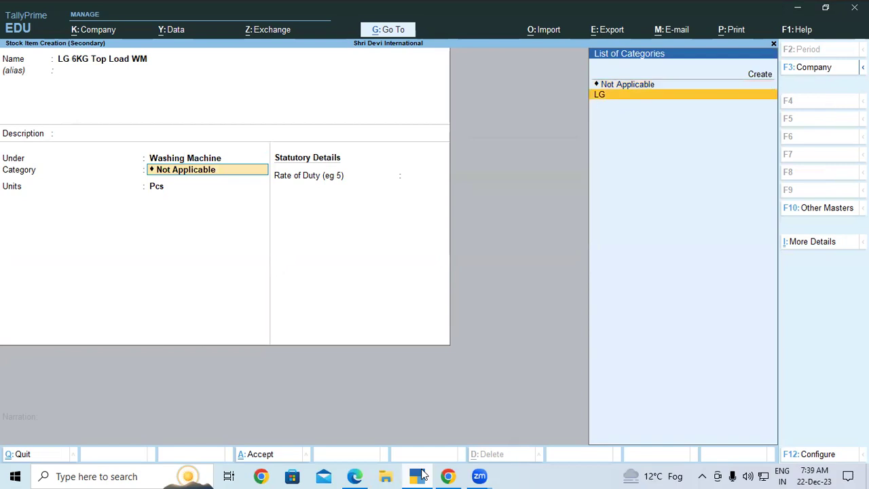
key(Return)
key(Return)
key(Return)
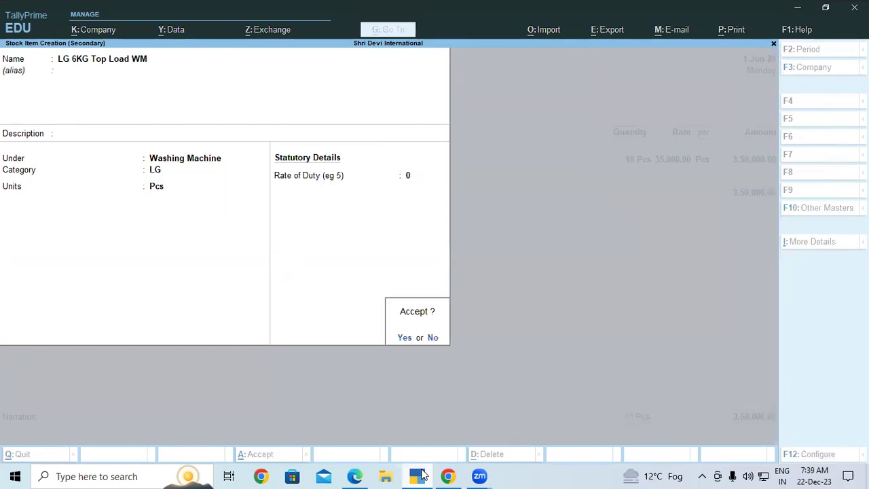
key(Return)
key(Return)
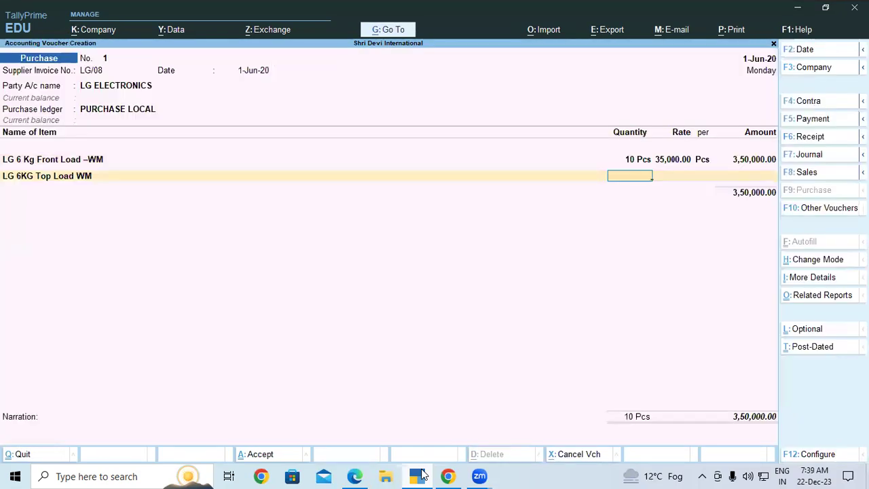
- Check the lesson notes and enter 50 Pcs at a rate of 15,000 per Pcs for LG 6KG Top Load WM
key(alt+Tab)
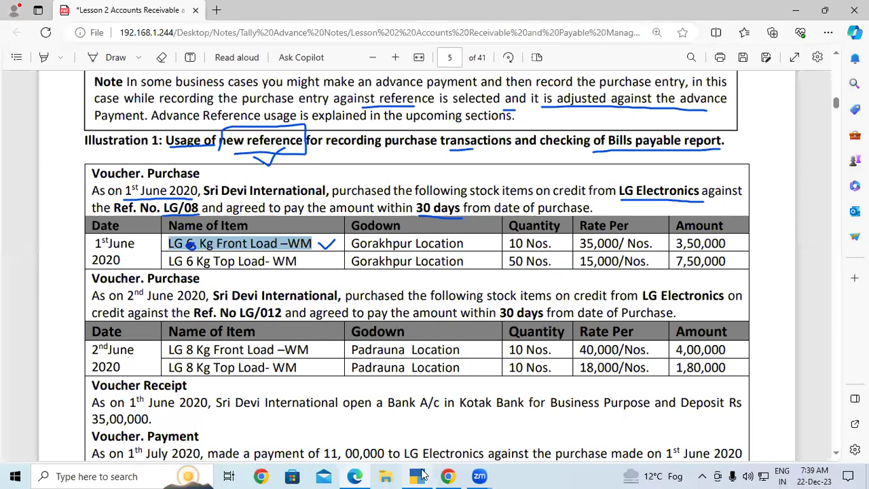
click(421, 474)
text(50)
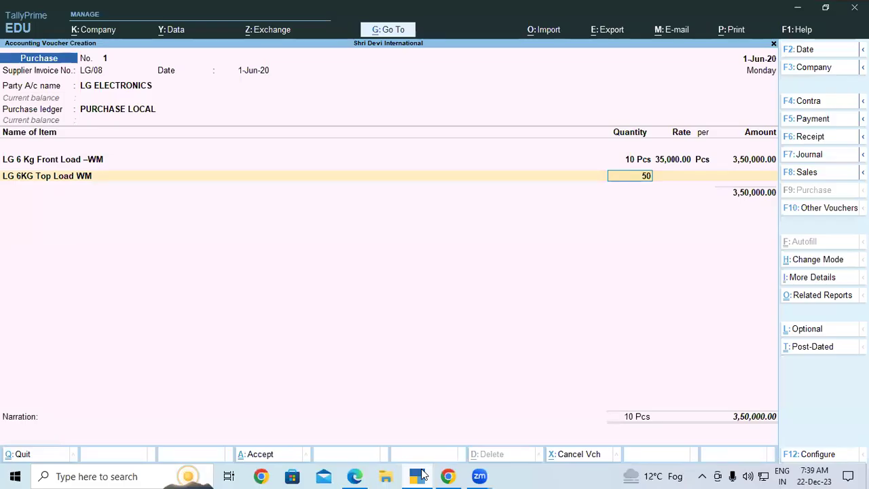
key(Return)
text(15,000)
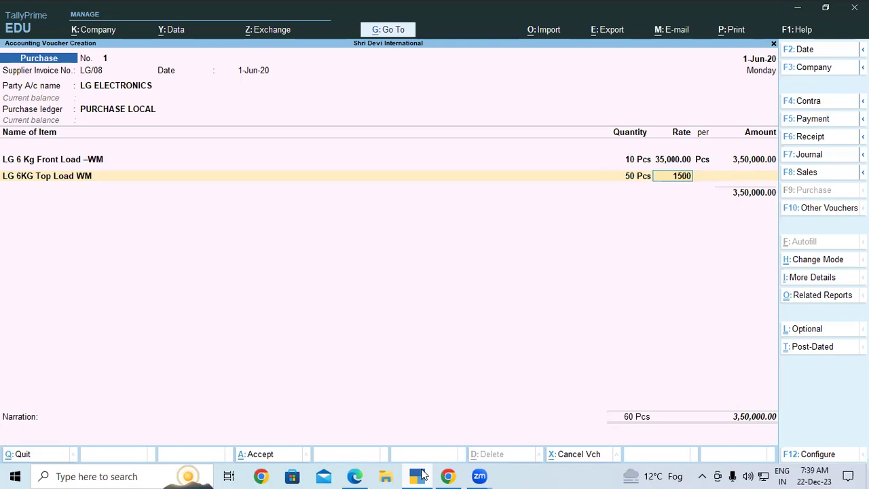
key(Return)
key(Return)
key(Return)
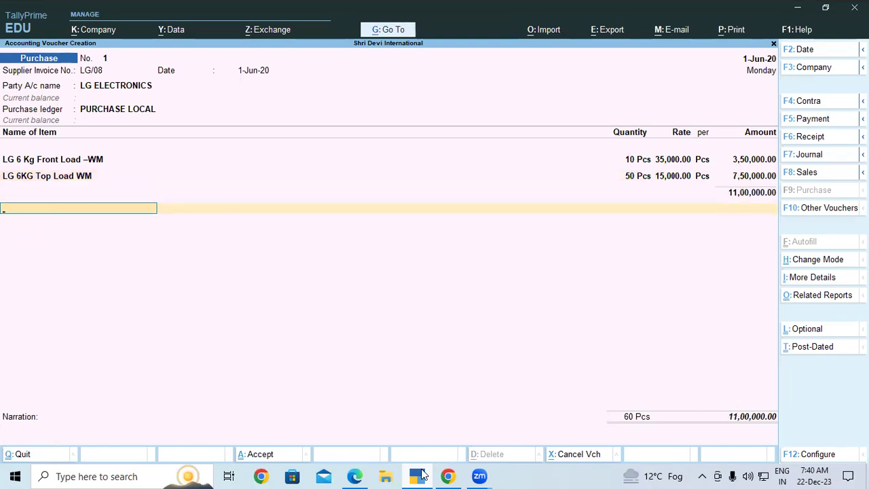
- Compare the items with the lesson notes, end the item list in TallyPrime and open the bill-wise details for LG Electronics
key(alt+Tab)
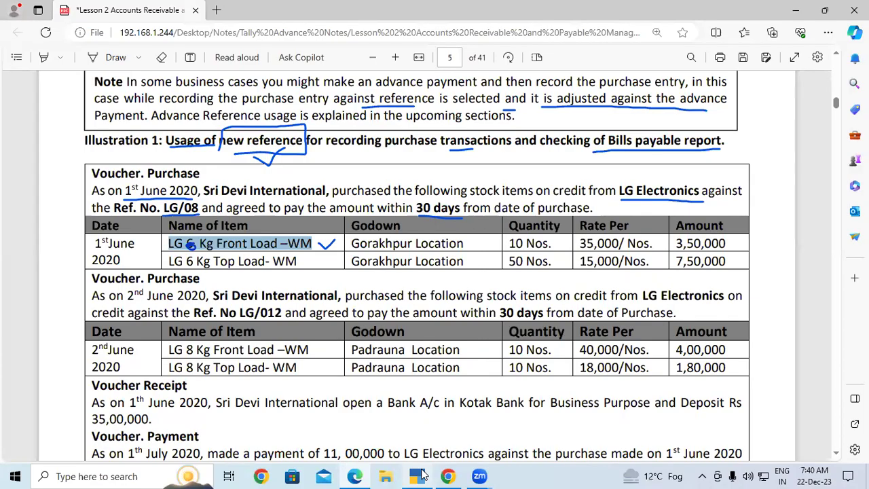
click(417, 476)
key(Return)
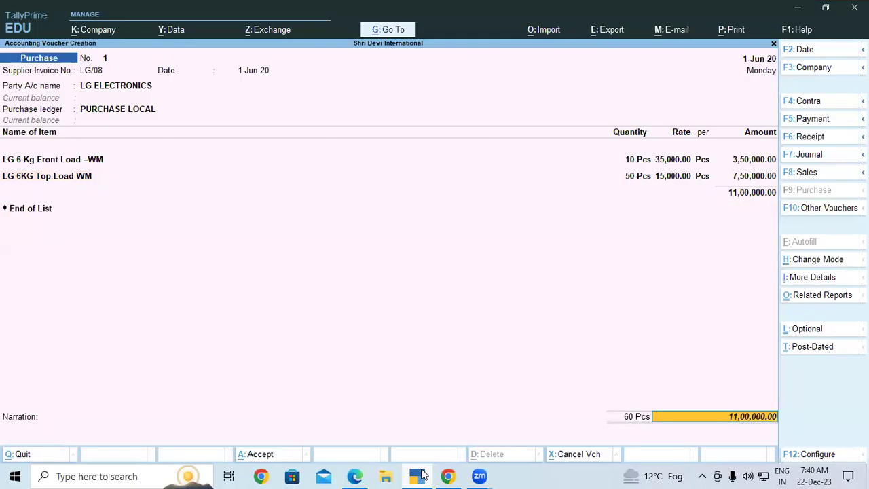
key(Return)
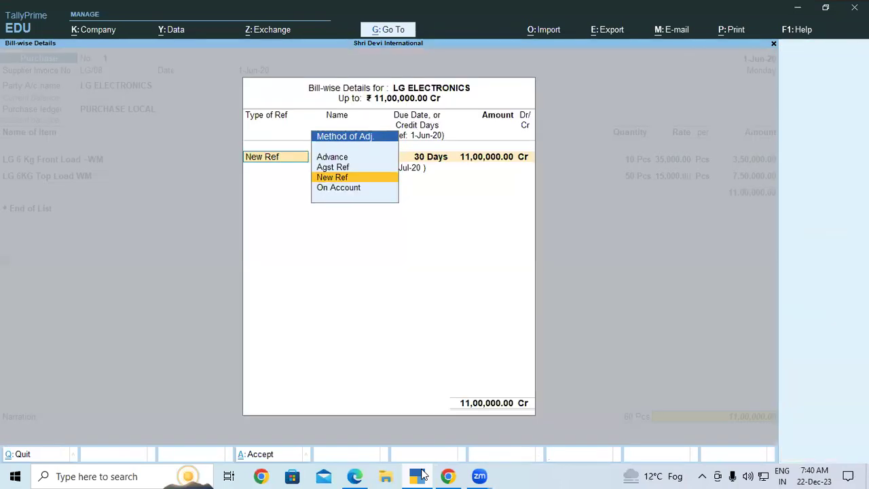
- Review the reference types Advance, Agst Ref, New Ref and On Account offered for the bill-wise adjustment
key(Up)
key(Up)
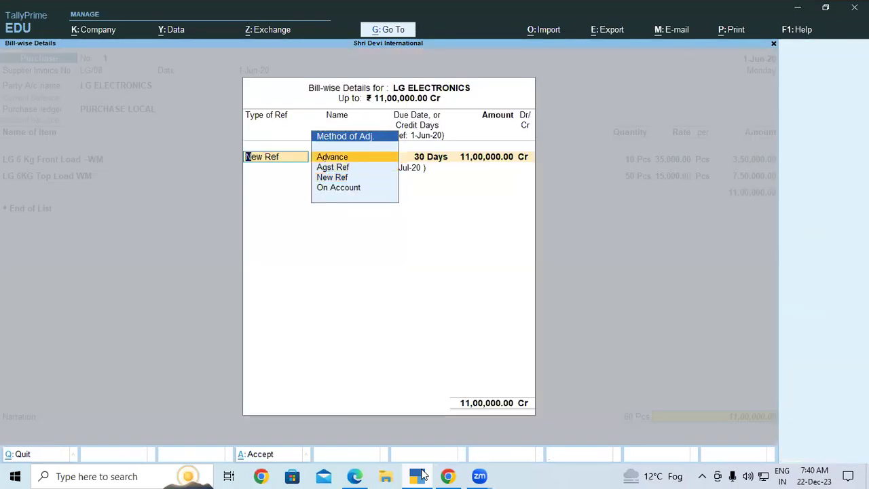
key(Down)
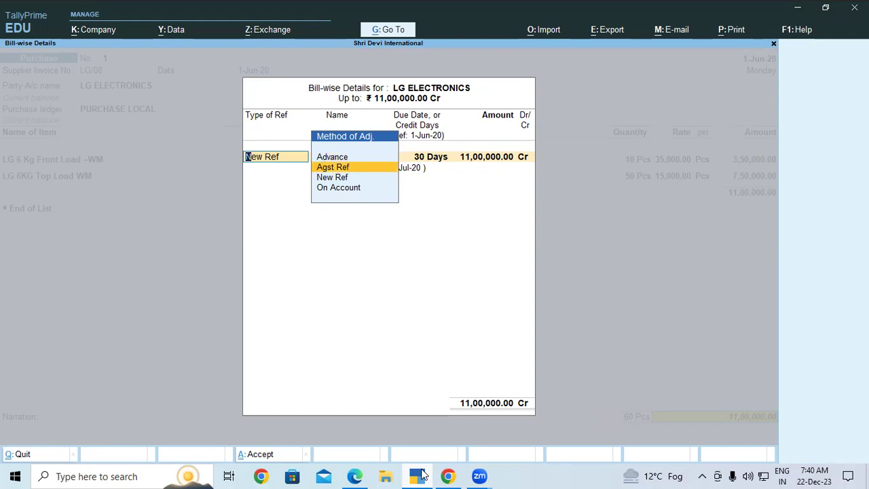
key(Down)
key(Down)
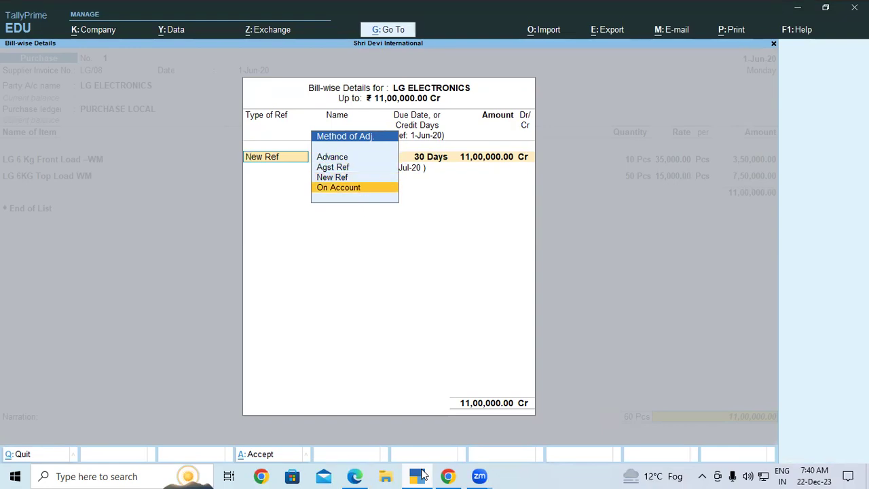
key(Up)
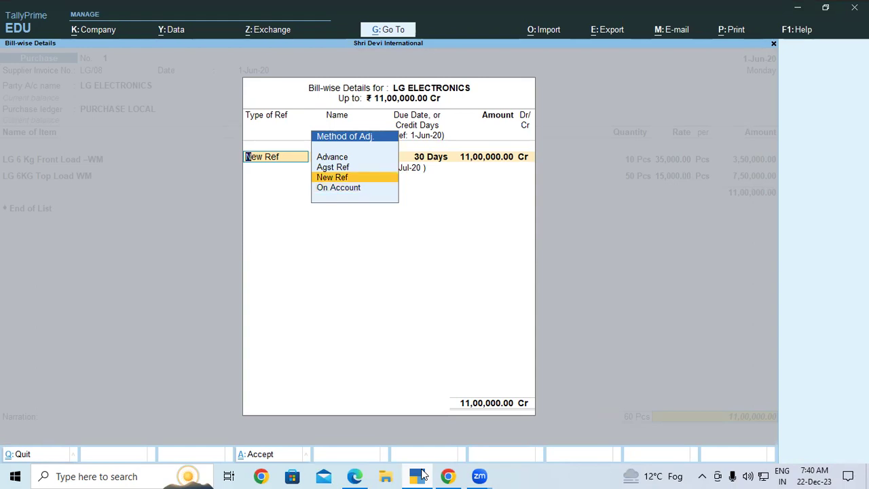
key(Up)
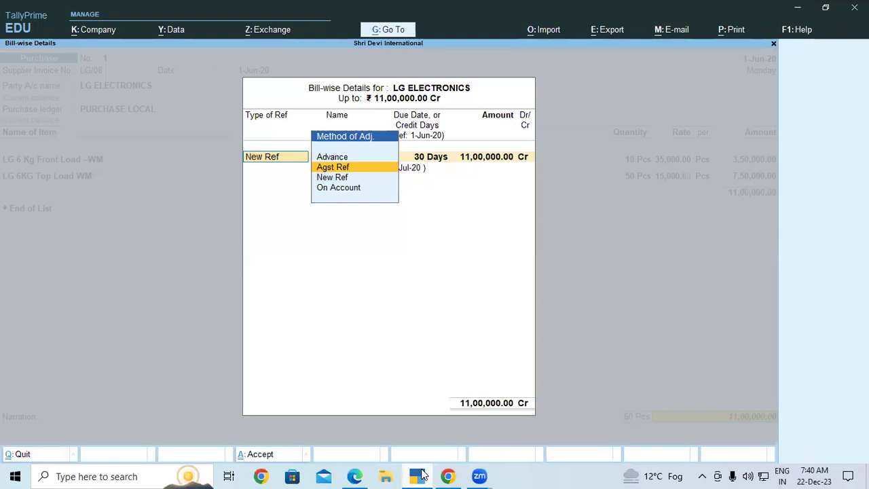
key(Up)
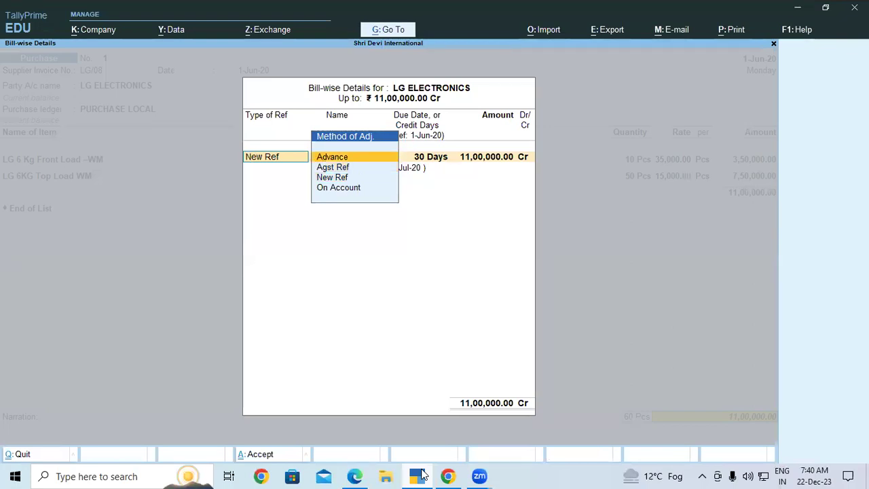
key(Down)
key(Down)
key(Down)
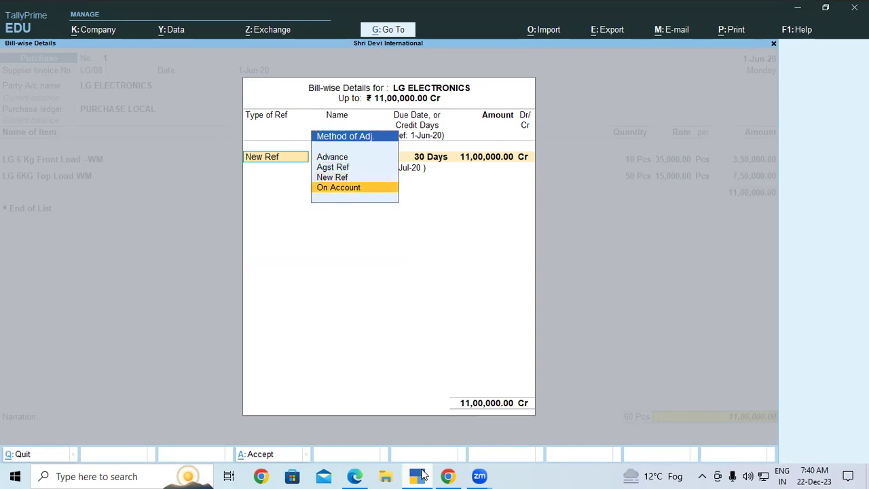
- Allocate the full amount to New Ref LG/08 with 30 days' credit, leave the narration blank and save the purchase voucher
key(Up)
key(Return)
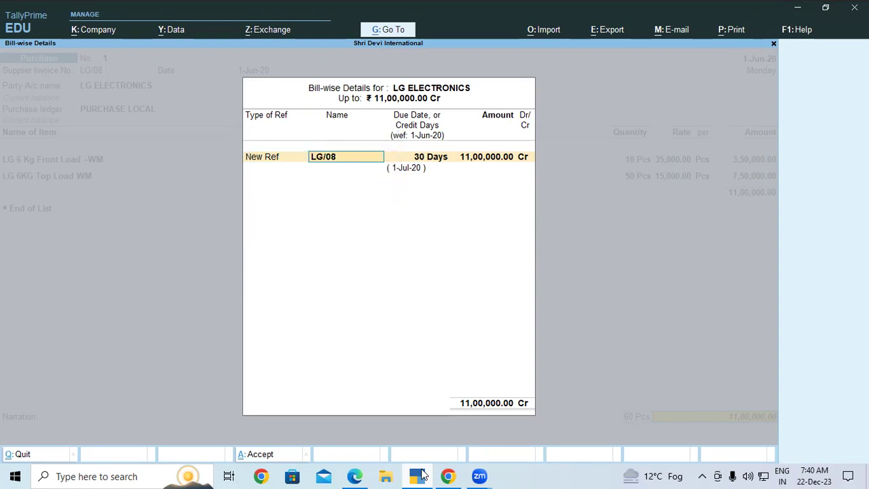
key(Return)
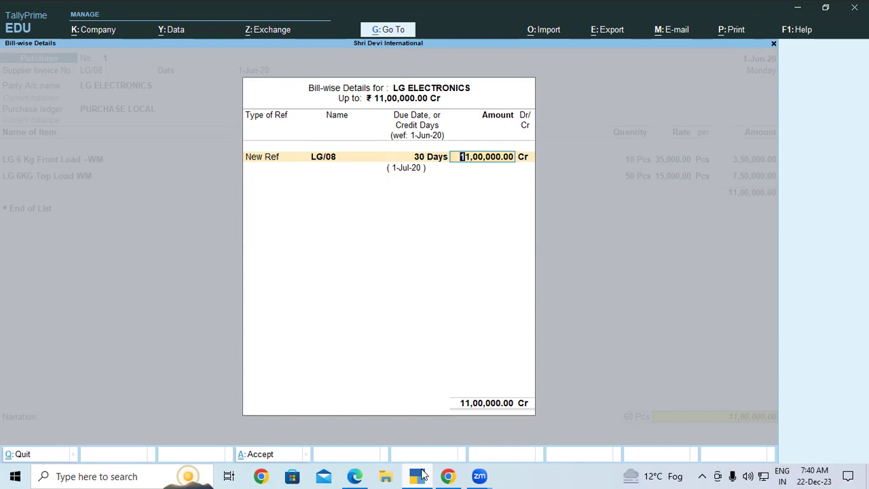
key(Return)
key(Return)
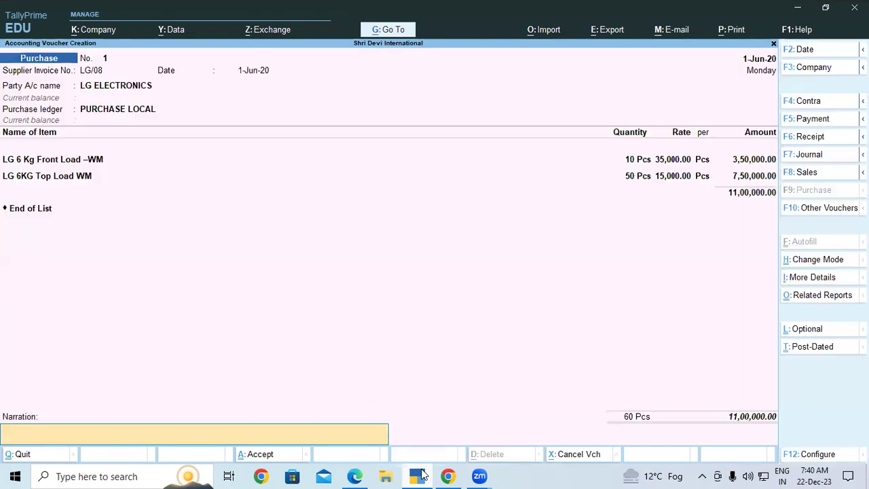
key(Return)
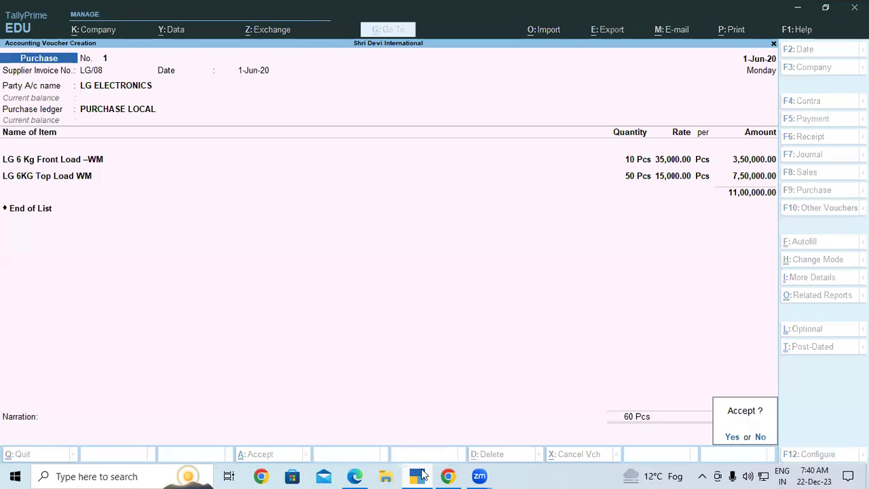
key(y)
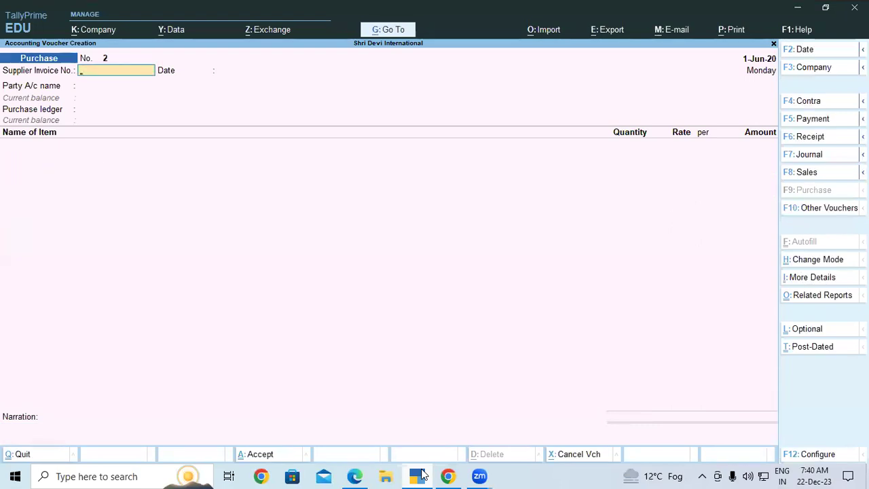
- Copy the second purchase's reference LG/012 from the lesson notes and enter it as the new TallyPrime voucher's supplier invoice number
key(alt)
key(alt+Tab)
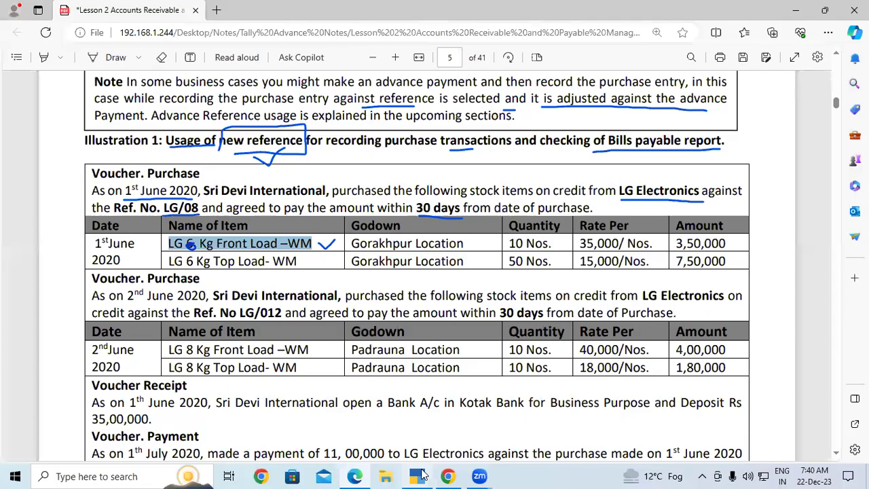
mouse_move(238, 313)
mouse_down()
mouse_move(284, 316)
mouse_move(239, 313)
mouse_up()
key(ctrl+c)
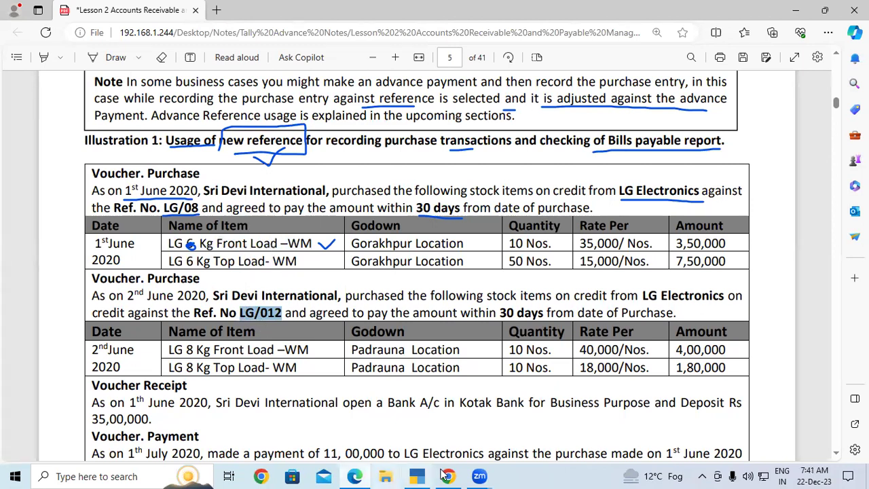
click(344, 473)
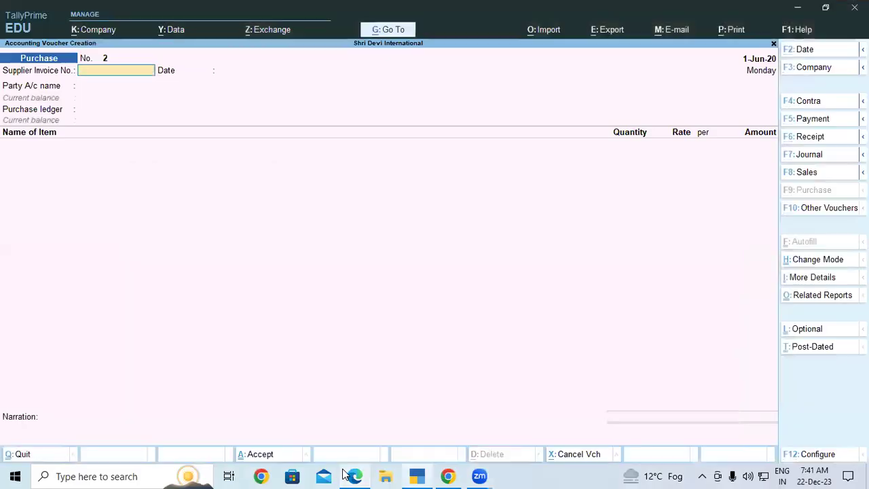
key(ctrl+v)
key(Return)
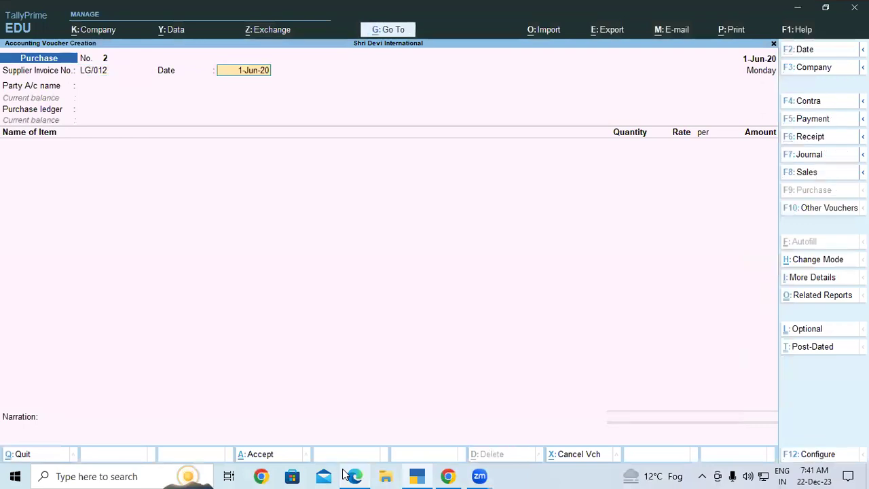
- Check the second purchase's date in the lesson notes and set the supplier invoice date to 2-Jun-20 in TallyPrime
click(345, 473)
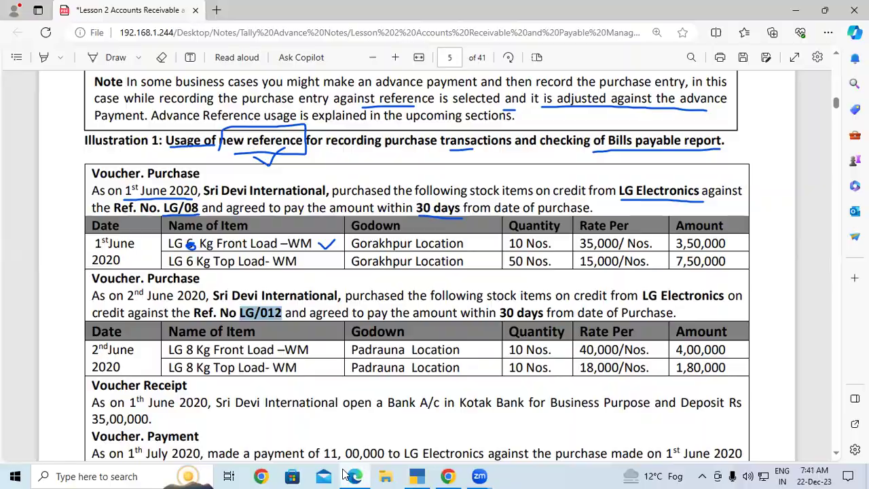
click(345, 473)
key(BackSpace)
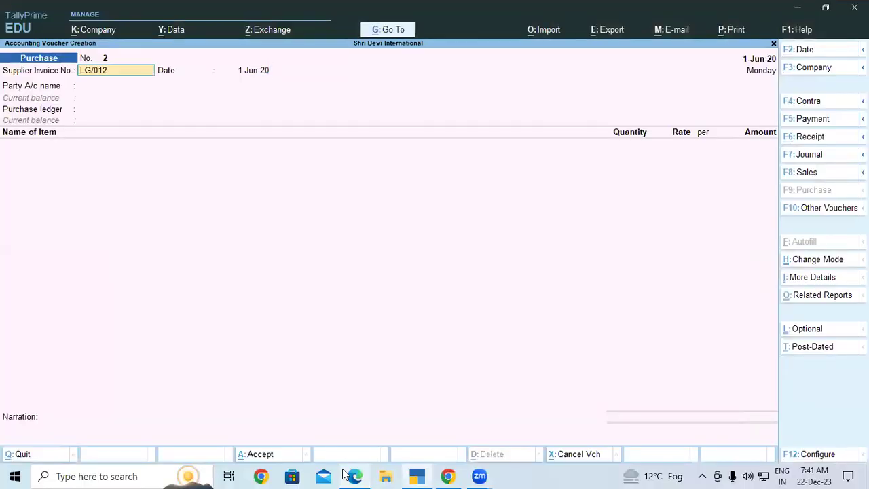
key(Return)
key(BackSpace)
text(2-6)
key(Return)
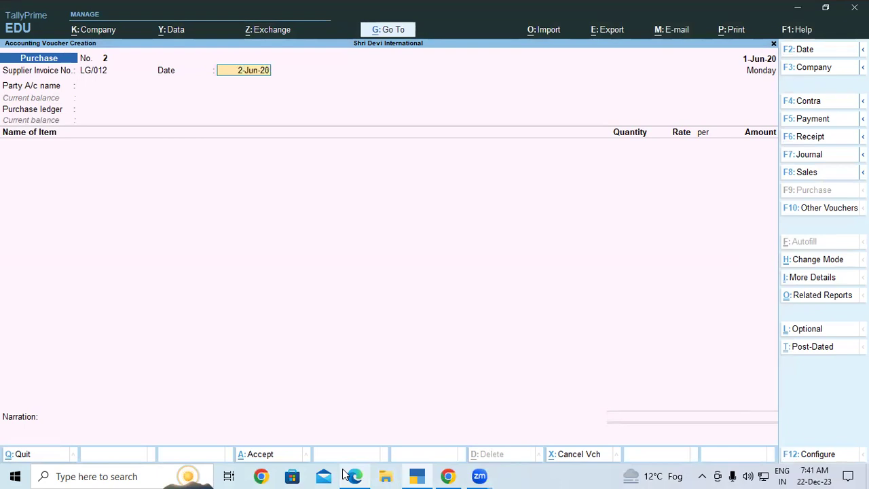
- Change the supplier invoice date of purchase LG/012 to 1-Jun-20
key(BackSpace)
text(1-6)
key(Return)
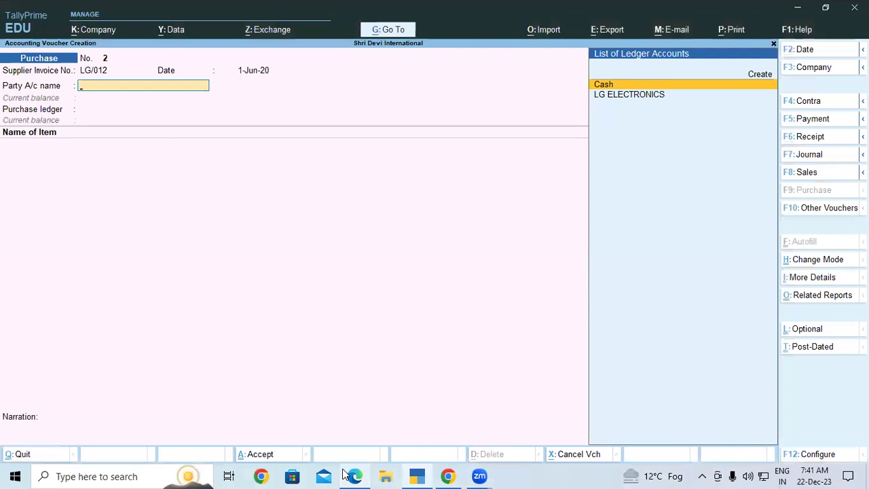
- Choose LG ELECTRONICS as the party, accept its receipt and party details as they are, and select PURCHASE LOCAL as the purchase ledger
key(Down)
key(Return)
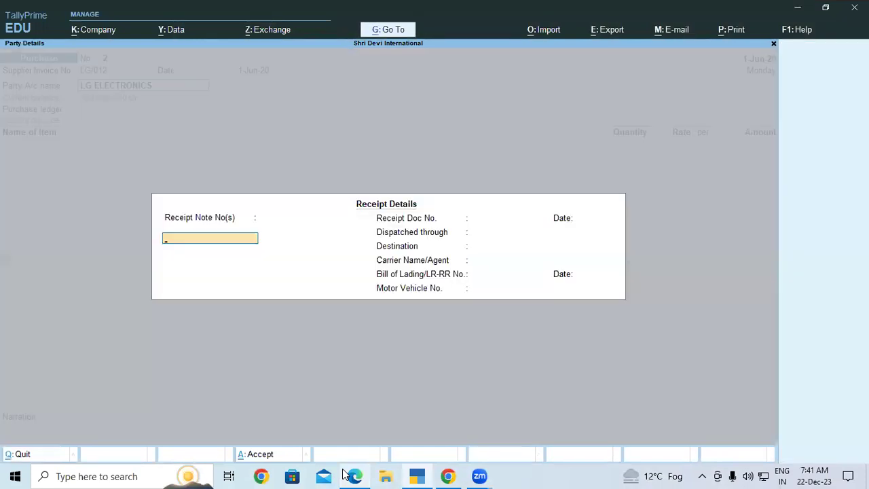
key(ctrl+a)
key(Return)
key(Return)
key(Return)
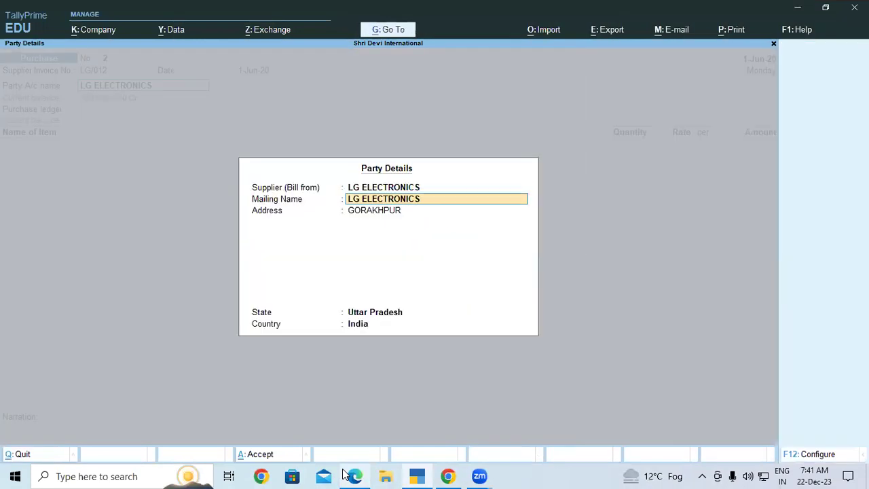
key(ctrl+a)
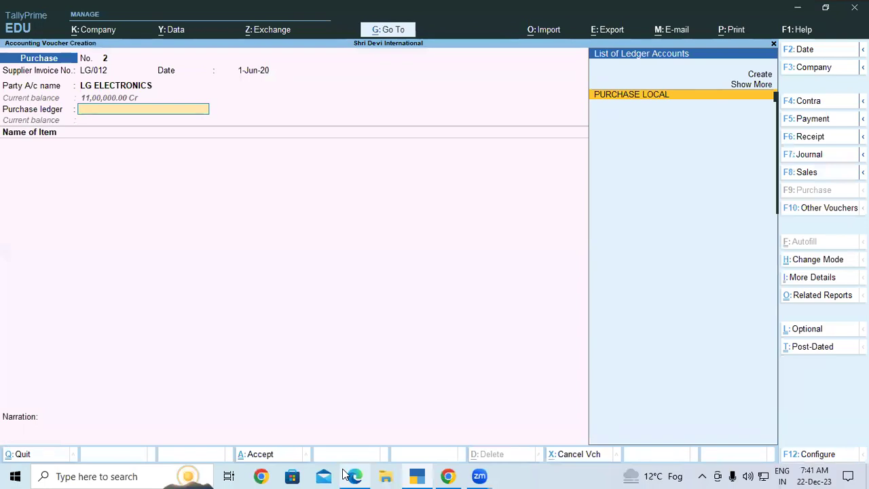
key(Return)
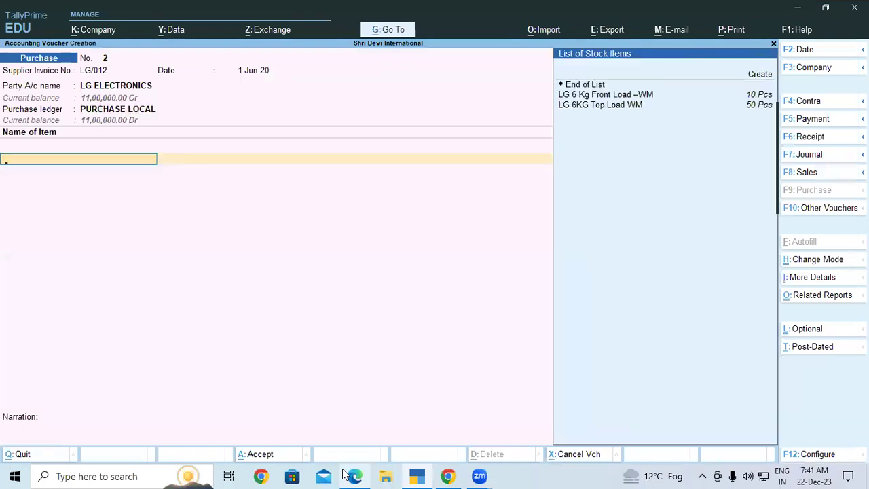
- Copy the item name LG 8 Kg Front Load –WM from the lesson notes and use it to name a new stock item in TallyPrime
click(344, 474)
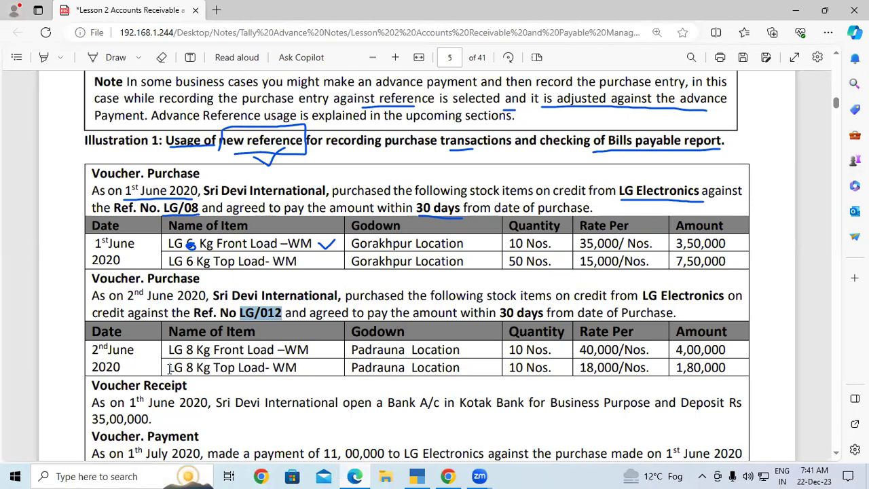
drag(168, 349, 310, 351)
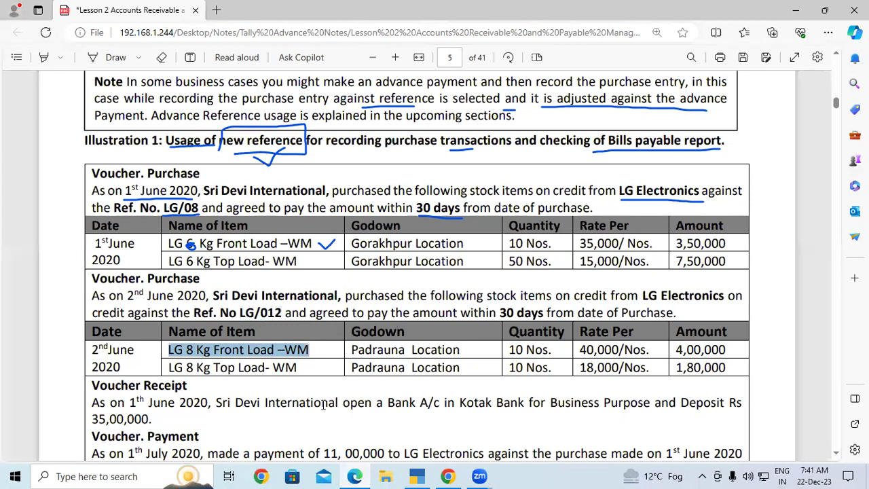
click(417, 476)
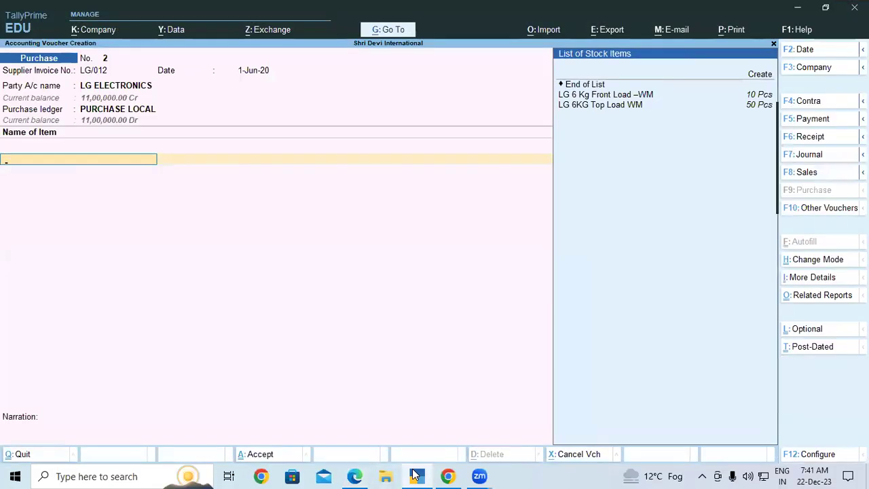
key(alt+c)
key(ctrl+alt+v)
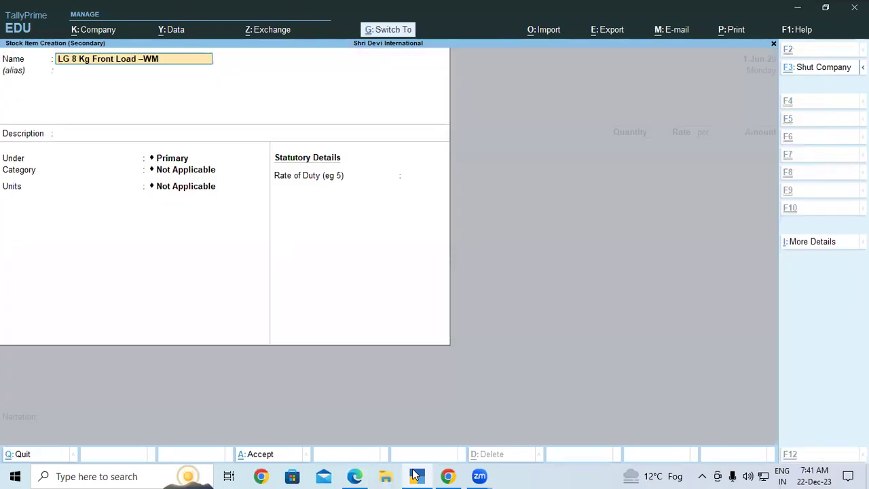
- Put the front-load item under Washing Machine with category LG and units Pcs, then save it into the voucher
key(Return)
key(Return)
key(Return)
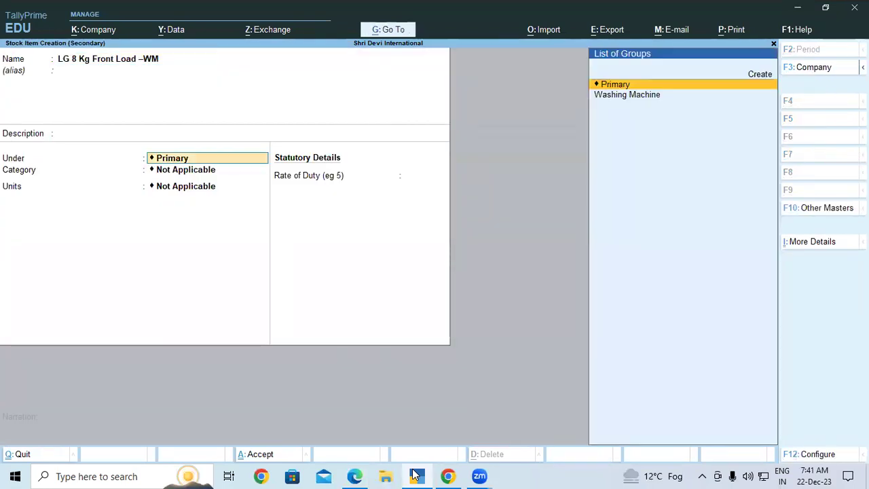
key(Down)
key(Return)
key(Down)
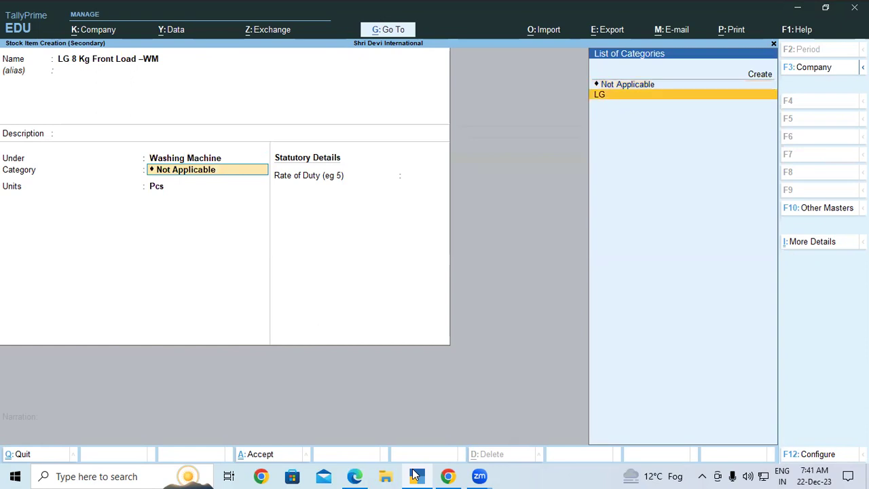
key(Return)
key(Return)
key(Return)
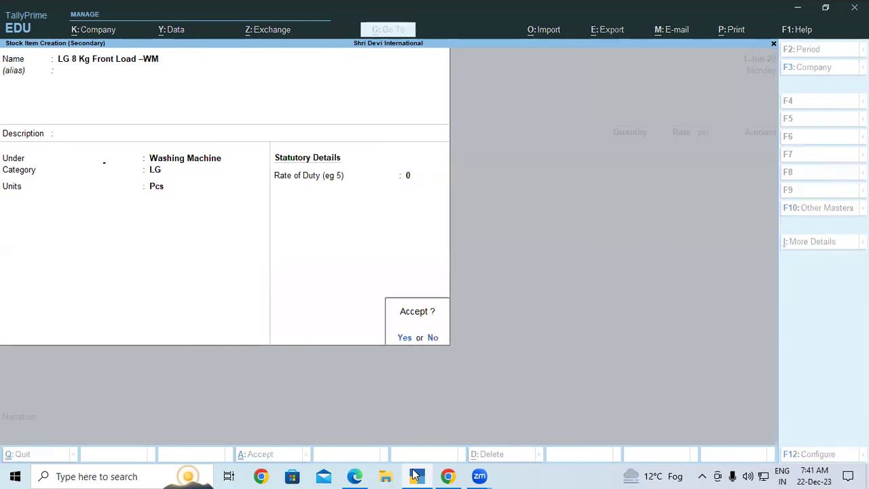
key(Return)
key(Return)
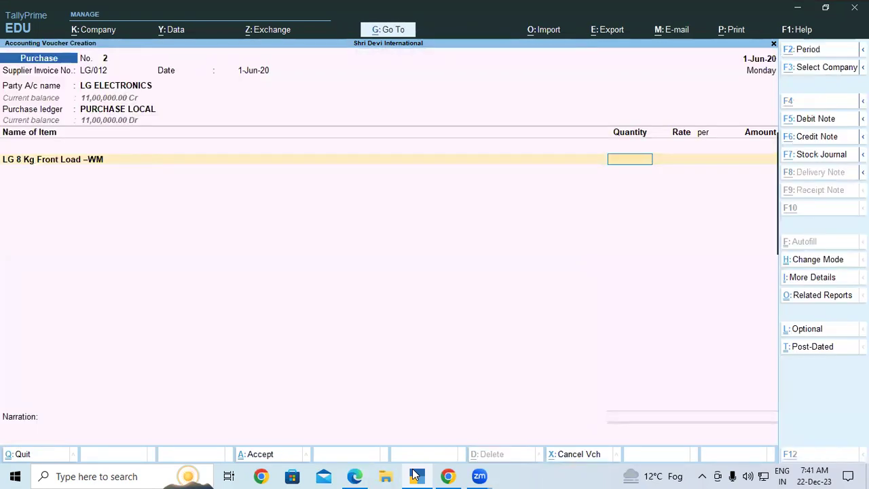
- Check the front-load item's quantity and rate in the lesson notes and enter 10 Pcs at 40,000 per piece in the TallyPrime voucher
click(416, 476)
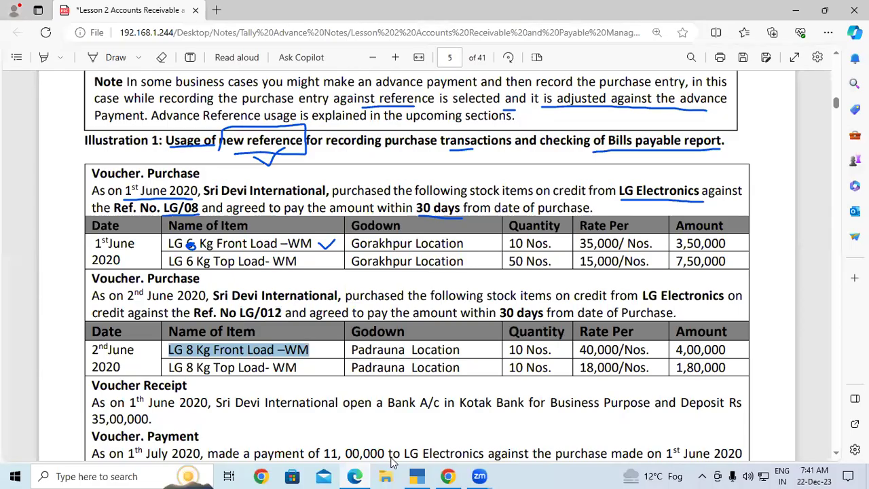
key(alt+Tab)
text(10)
key(Return)
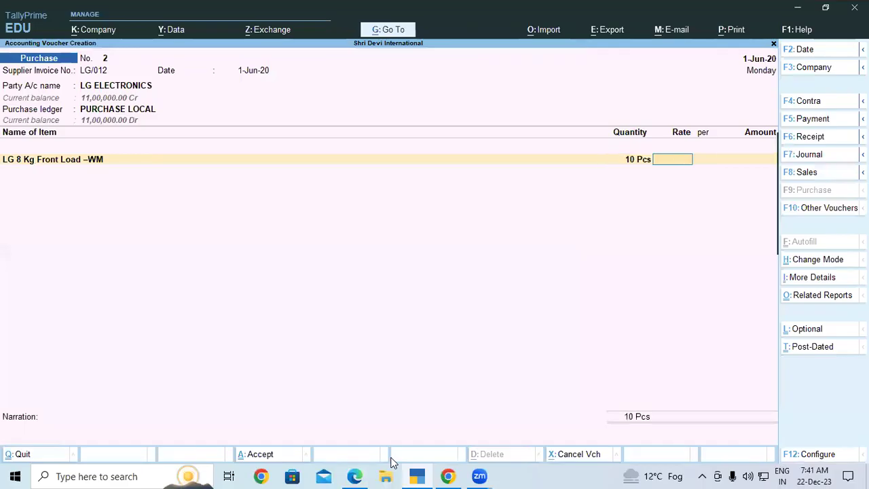
key(alt+Tab)
key(alt+Tab)
text(40,000)
key(Return)
key(Return)
key(Return)
- Start a second new stock item and name it LG 8 Kg Top Load- WM, copied from the lesson notes into TallyPrime
key(alt)
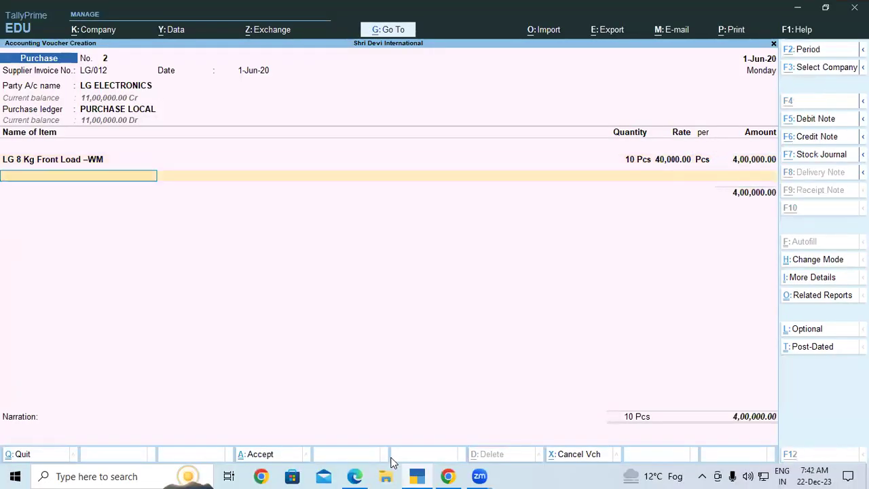
key(alt)
key(alt+c)
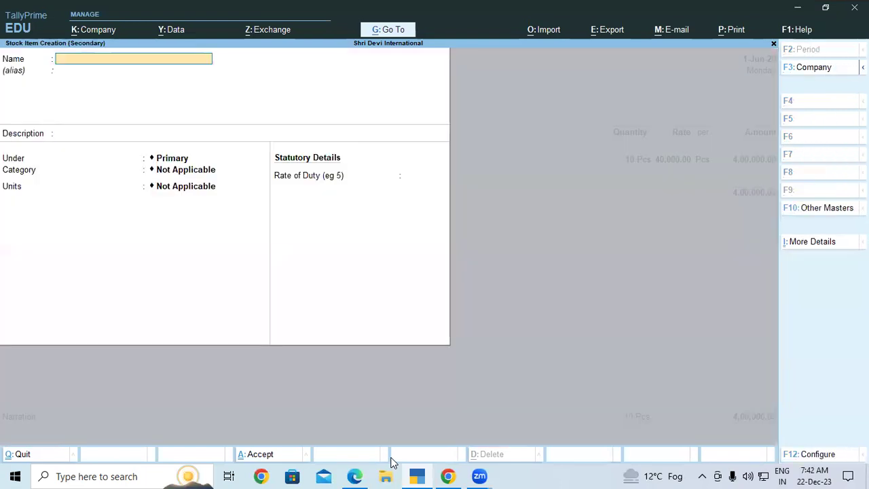
click(358, 476)
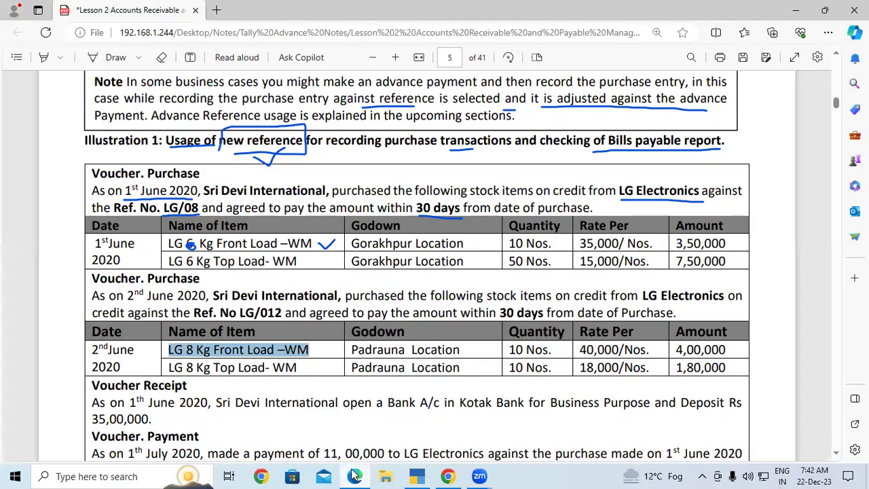
drag(168, 367, 302, 375)
key(ctrl+c)
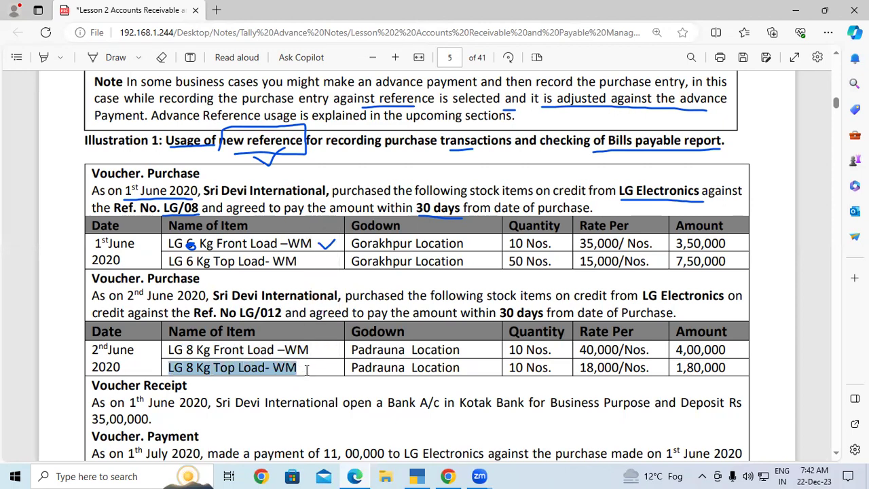
click(419, 475)
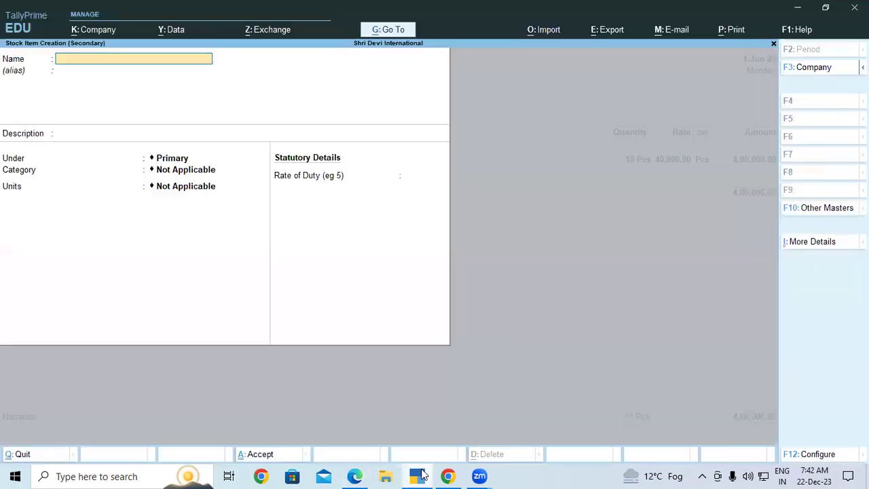
key(ctrl+v)
- Classify the top-load item under Washing Machine with category LG and units Pcs, and save it into the voucher
key(Return)
key(Return)
key(Return)
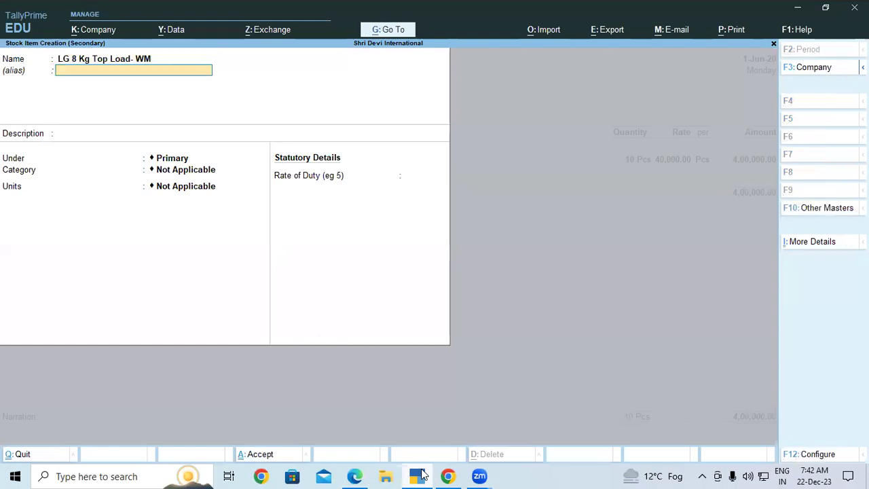
key(Down)
key(Return)
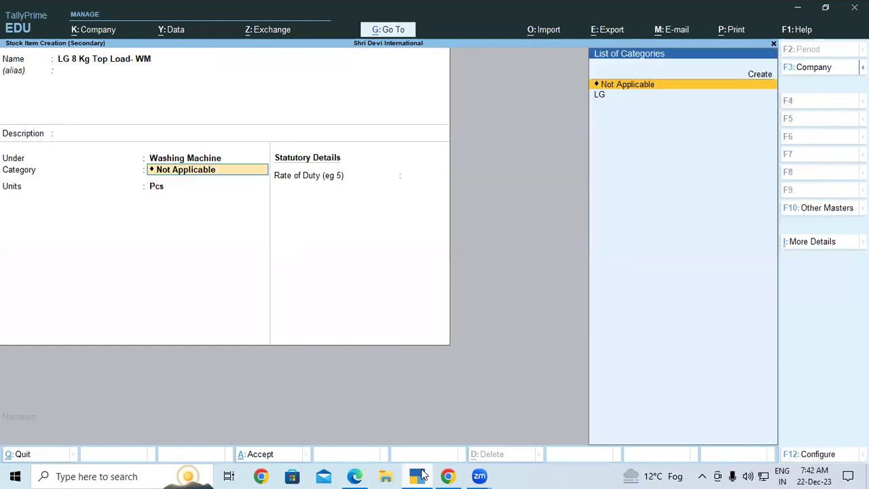
key(Down)
key(Return)
key(Return)
key(Return)
key(Return)
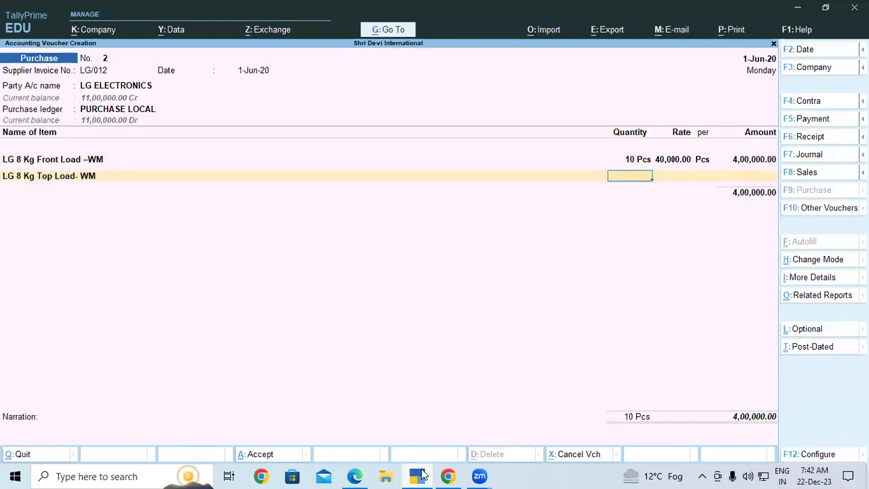
- Check the top-load item's figures in the lesson notes and enter 10 Pcs at 18,000 per piece in the TallyPrime voucher
key(alt+Tab)
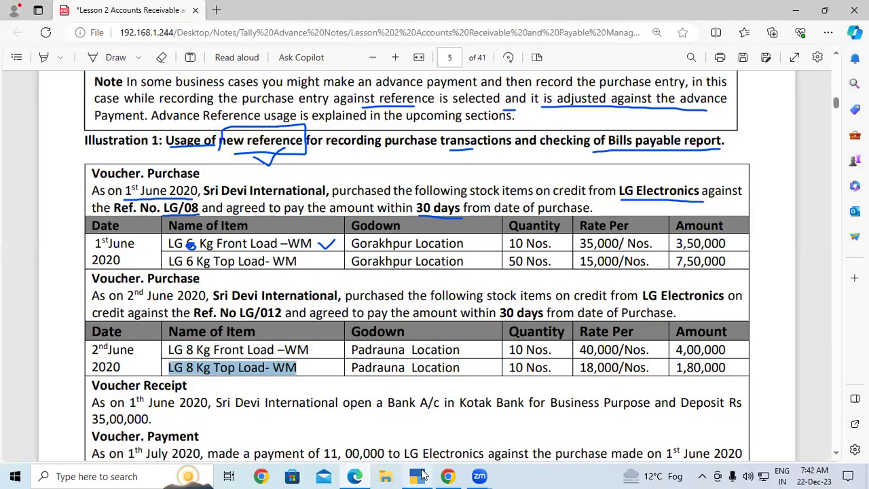
click(420, 476)
key(Return)
text(18)
key(Return)
key(Return)
key(Return)
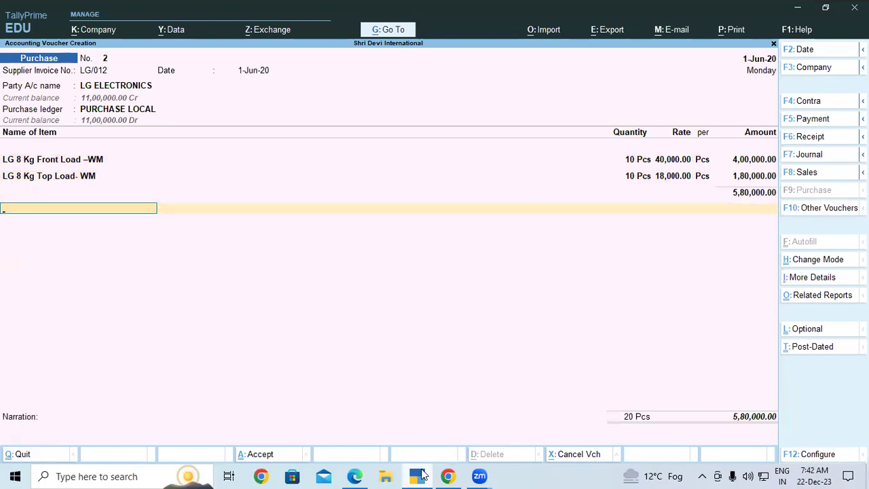
- End the item list, allocate the full amount to New Ref LG/012 with 30 days' credit, and save the voucher without narration
key(Return)
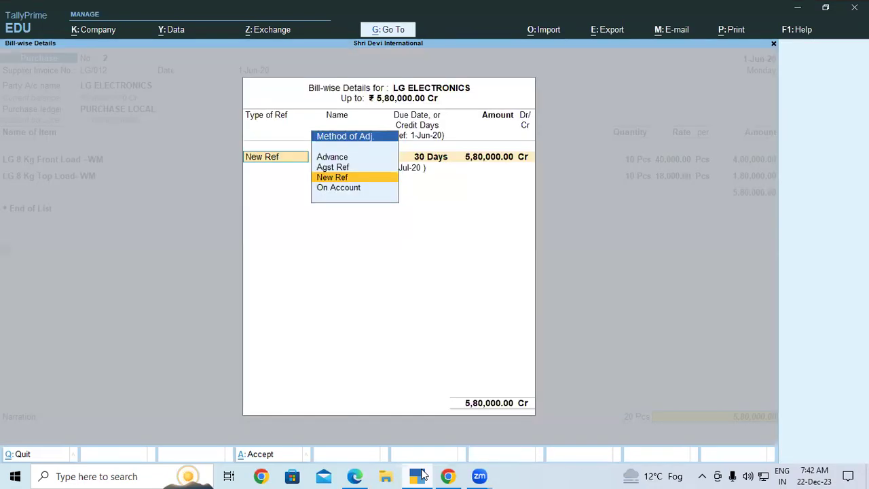
key(Return)
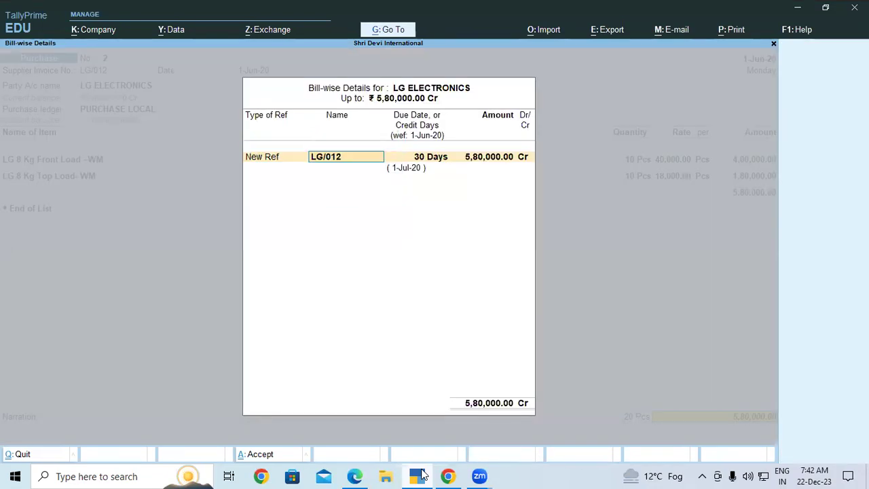
click(420, 475)
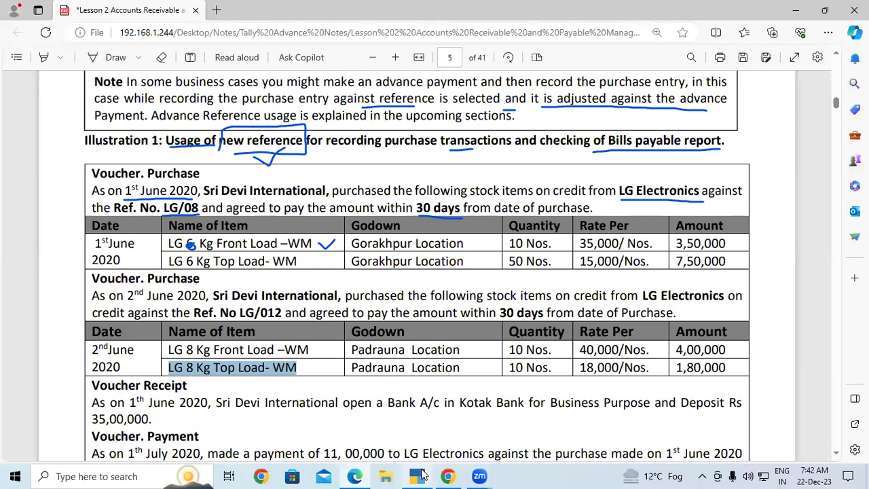
click(420, 475)
key(Return)
key(Return)
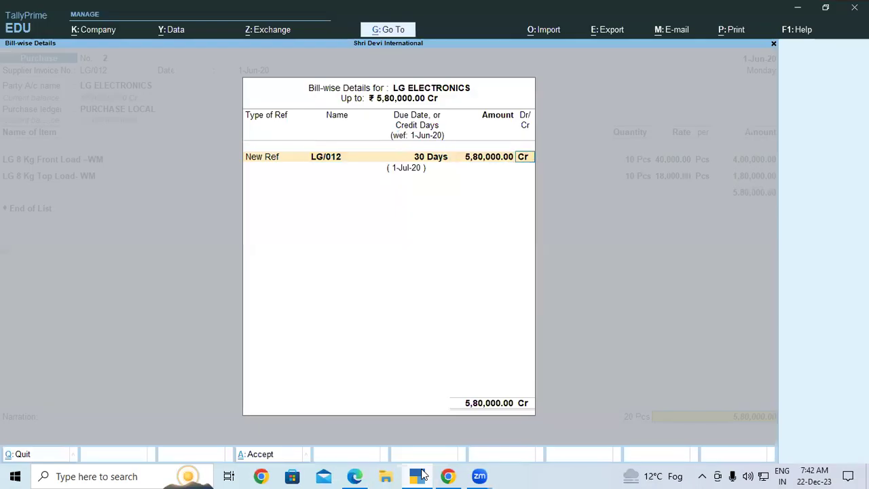
key(Return)
key(Return)
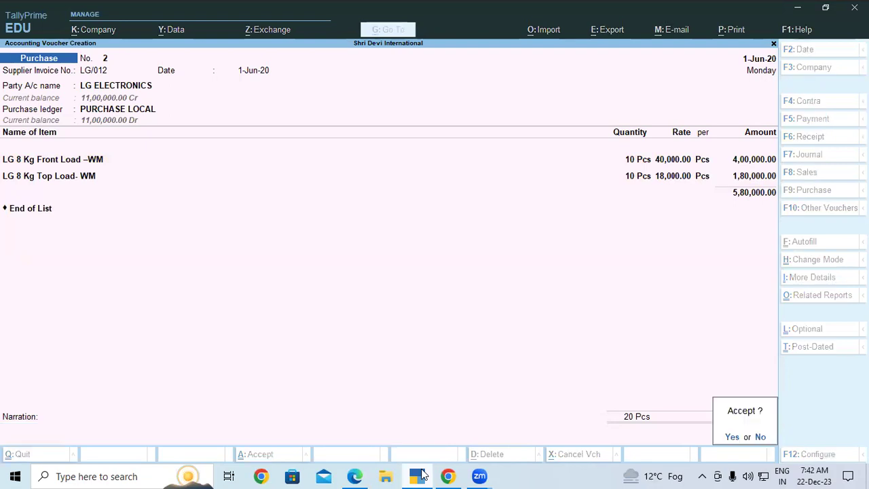
key(Return)
- Switch to the lesson notes and review the pages after Illustration 1's transactions, up to the instructions for the Bills Payable report
key(alt+Tab)
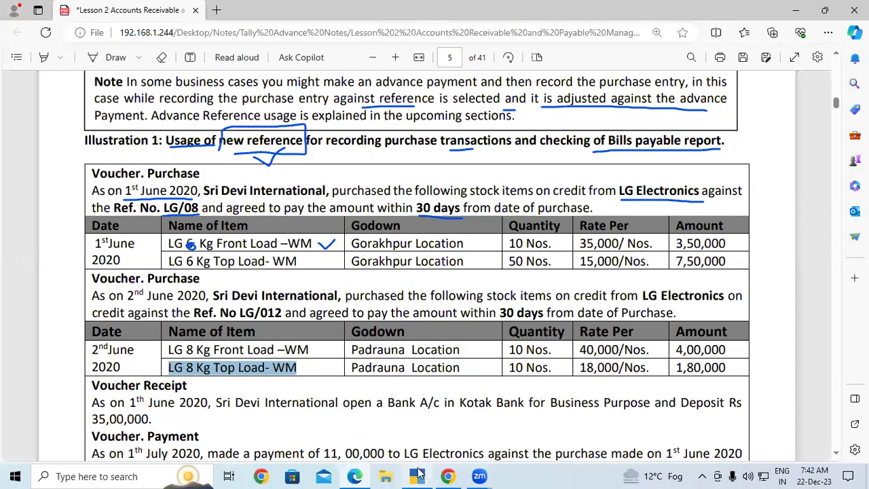
scroll(268, 334, down, 3)
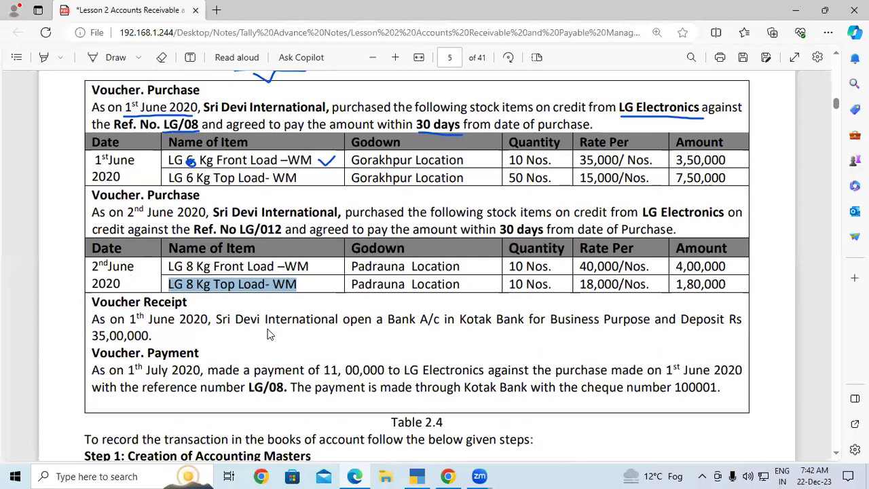
scroll(266, 330, down, 6)
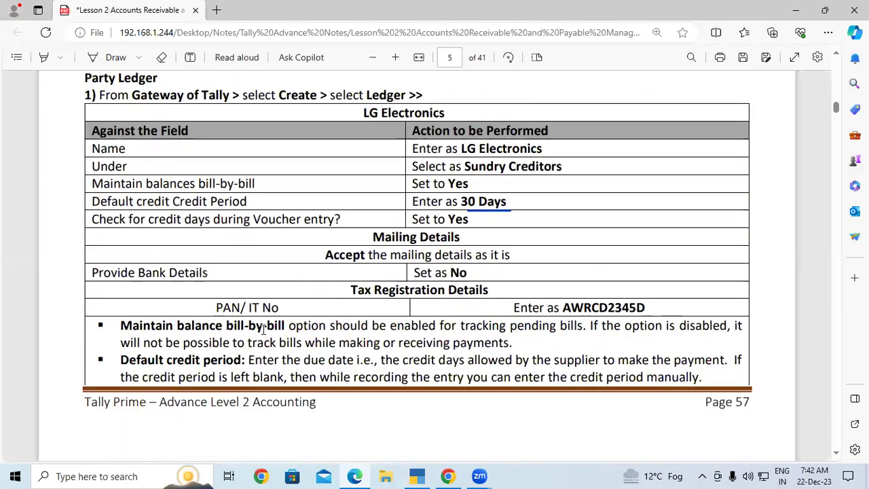
scroll(264, 335, down, 8)
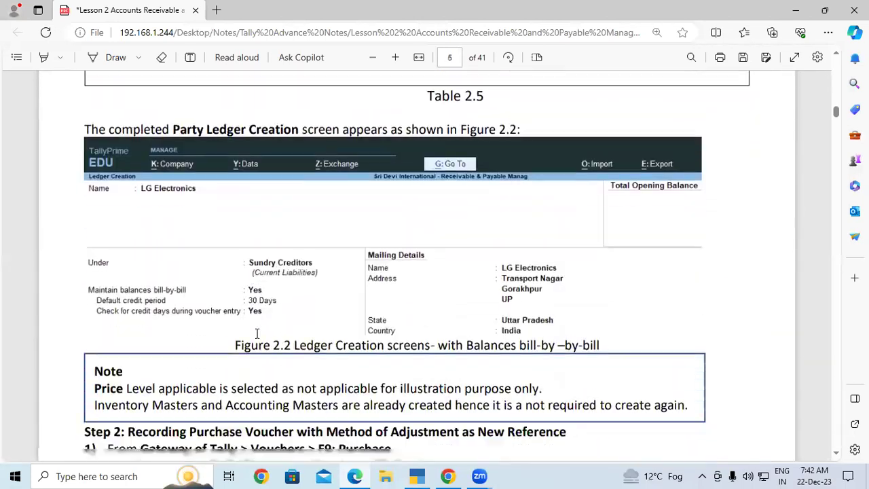
scroll(251, 336, down, 9)
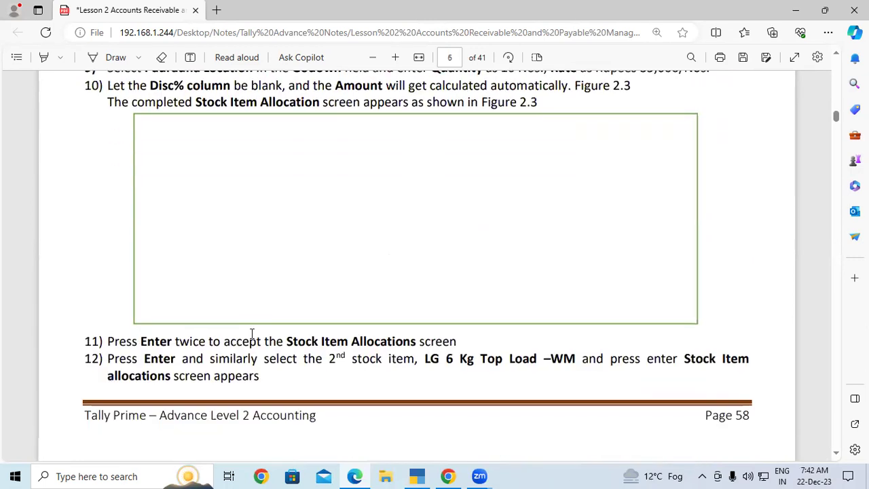
scroll(250, 341, down, 6)
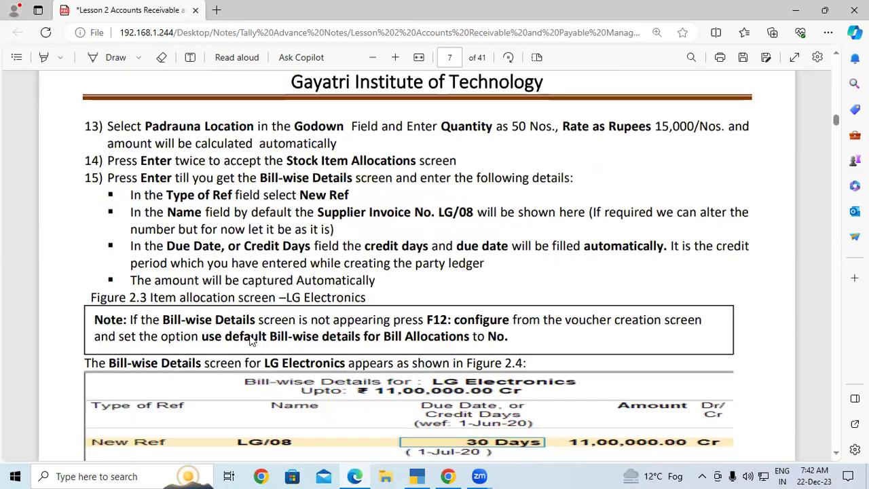
scroll(249, 341, down, 6)
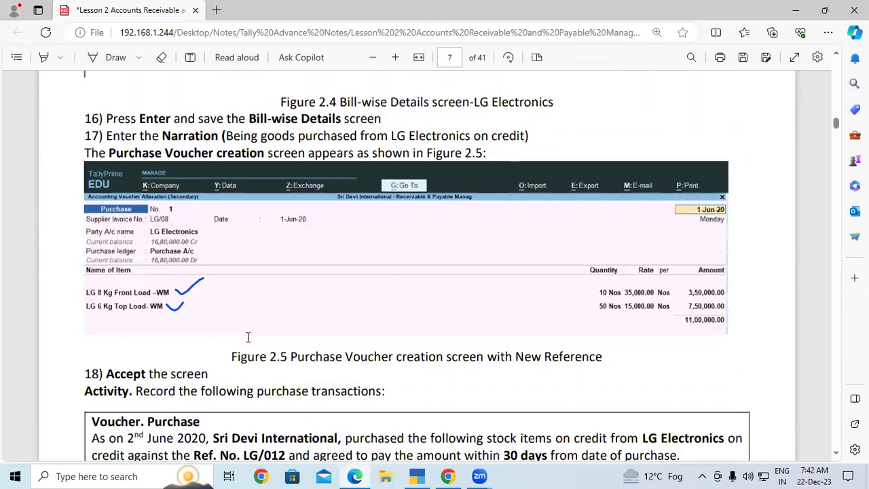
scroll(248, 338, down, 2)
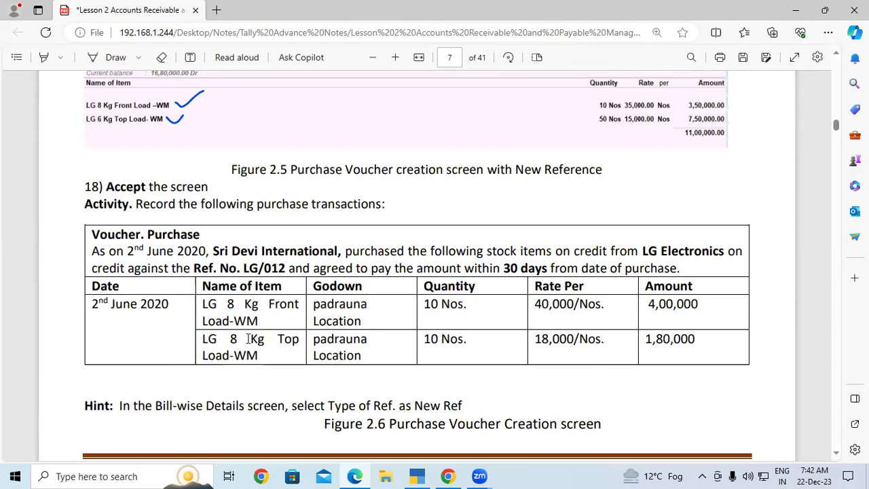
scroll(248, 333, down, 3)
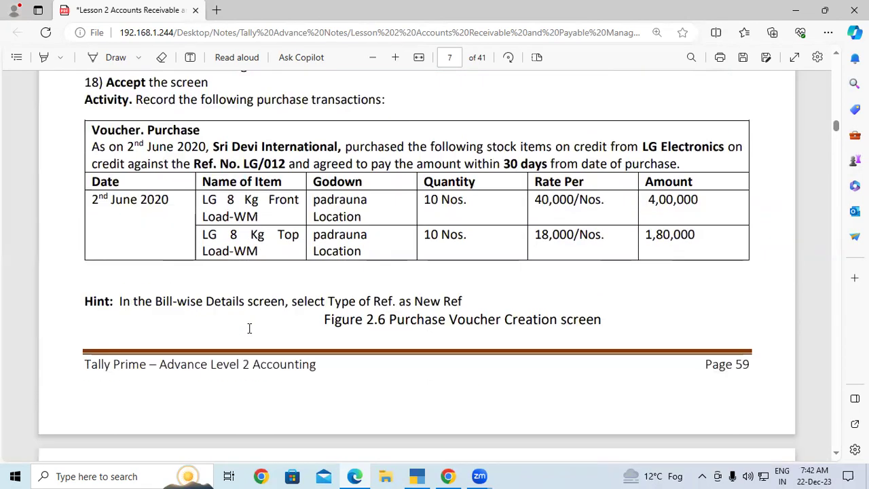
scroll(249, 328, down, 5)
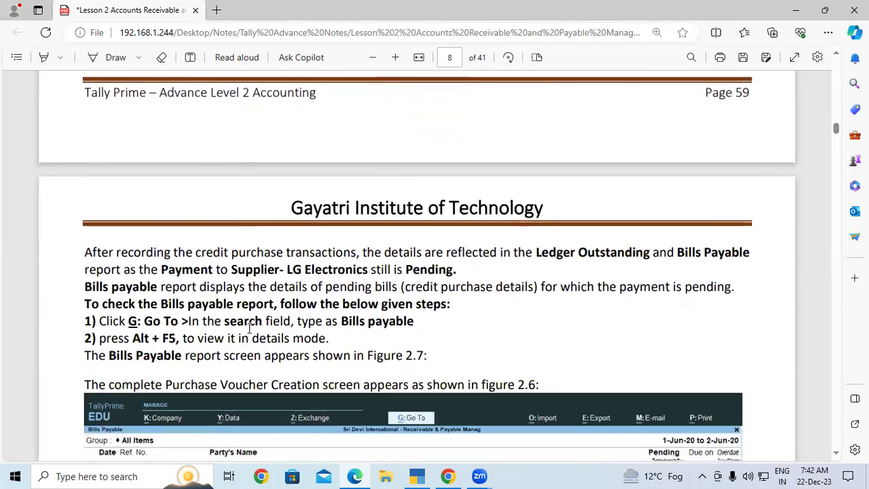
scroll(249, 328, down, 2)
scroll(249, 328, up, 2)
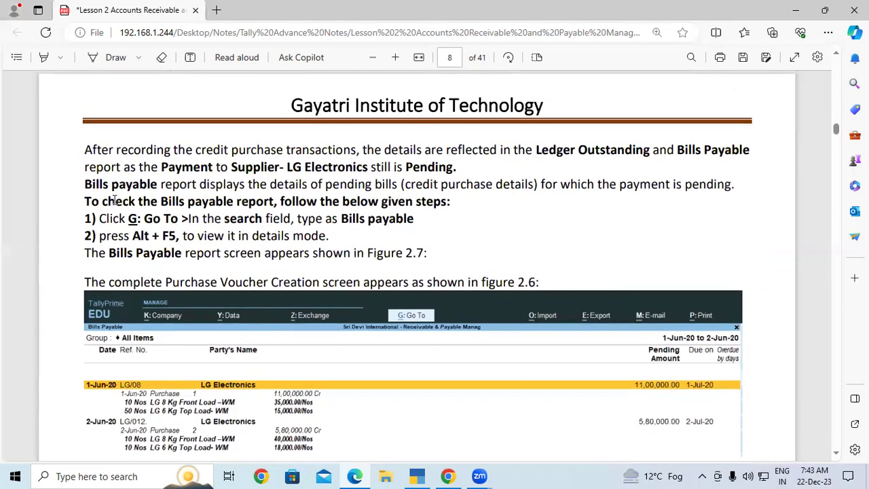
scroll(317, 239, up, 3)
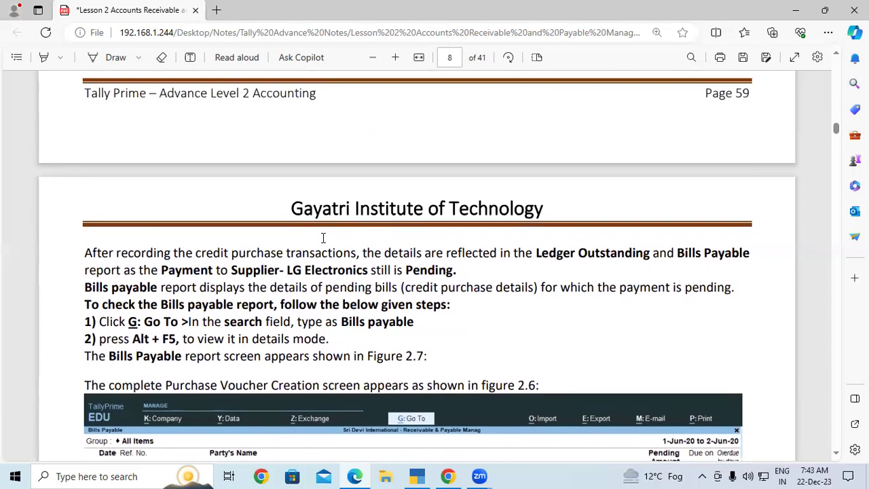
scroll(323, 238, down, 3)
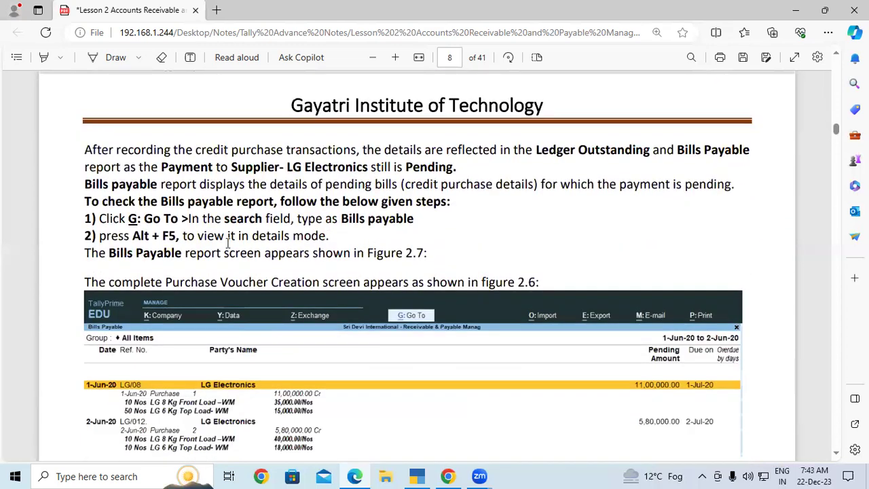
- Read the lesson notes' steps for checking the Bills payable report, highlighting the Go To instruction and the report name
drag(87, 201, 457, 205)
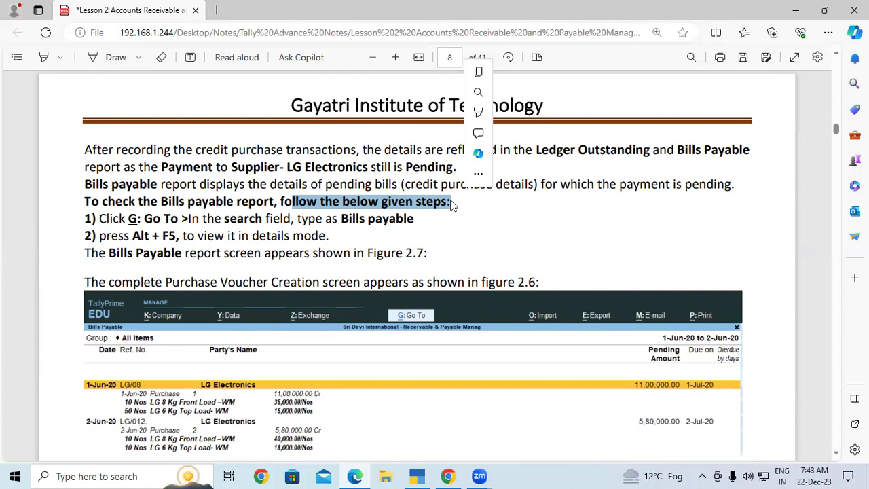
click(274, 229)
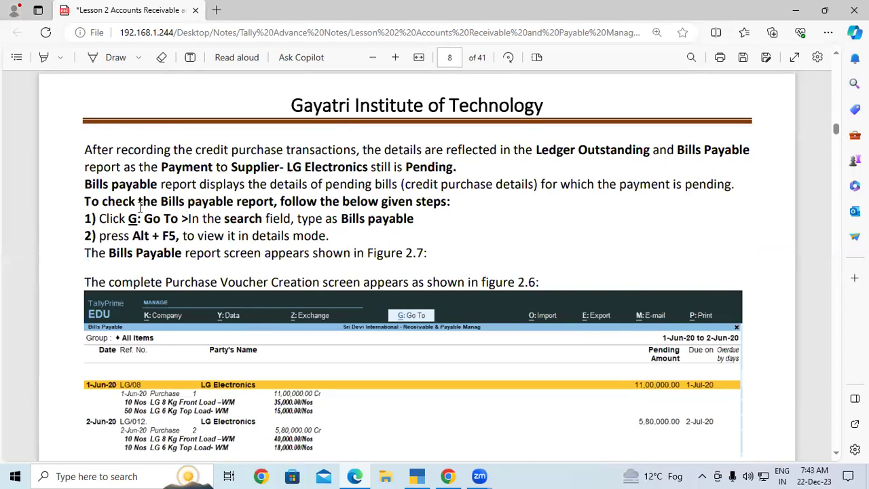
drag(163, 202, 282, 209)
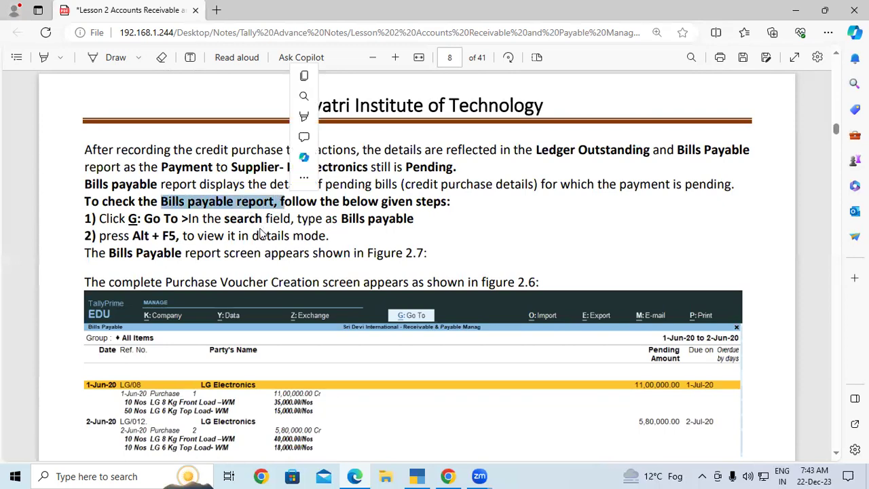
scroll(241, 253, down, 1)
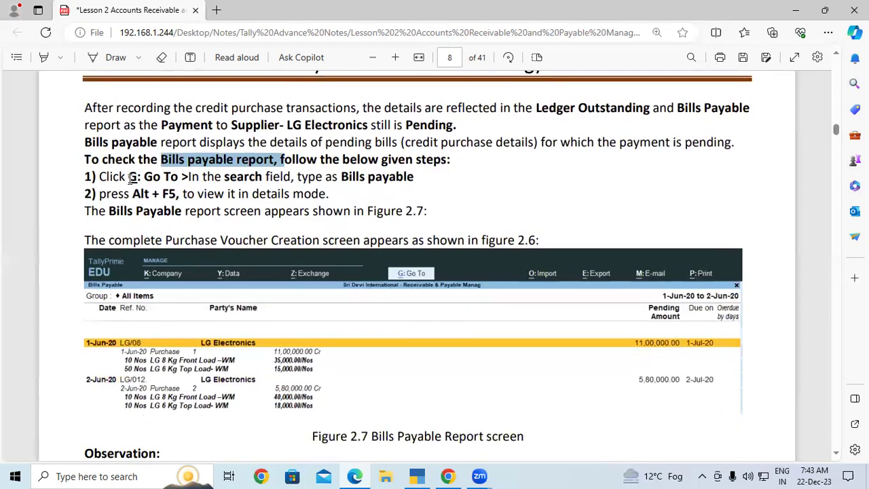
drag(129, 178, 187, 193)
drag(334, 177, 418, 180)
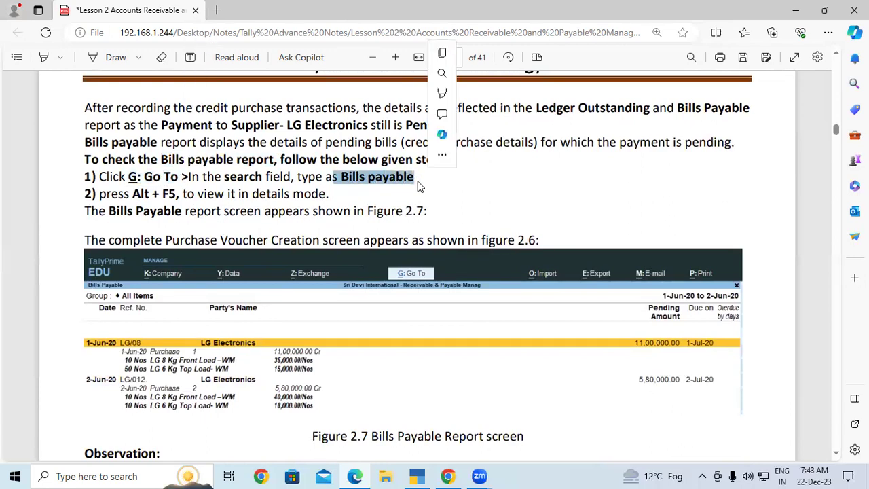
- Switch to TallyPrime, search the Go To reports for Bil, and open Bills Payable under Receivables & Payables Reports
click(418, 475)
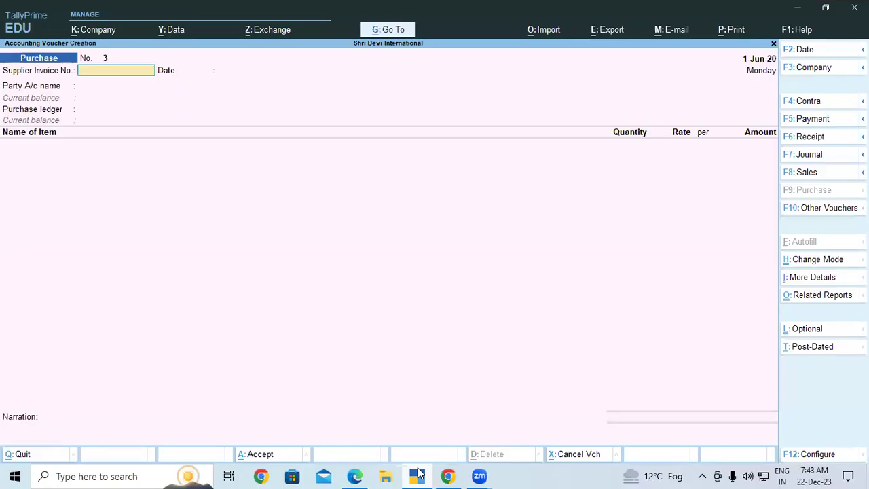
click(395, 30)
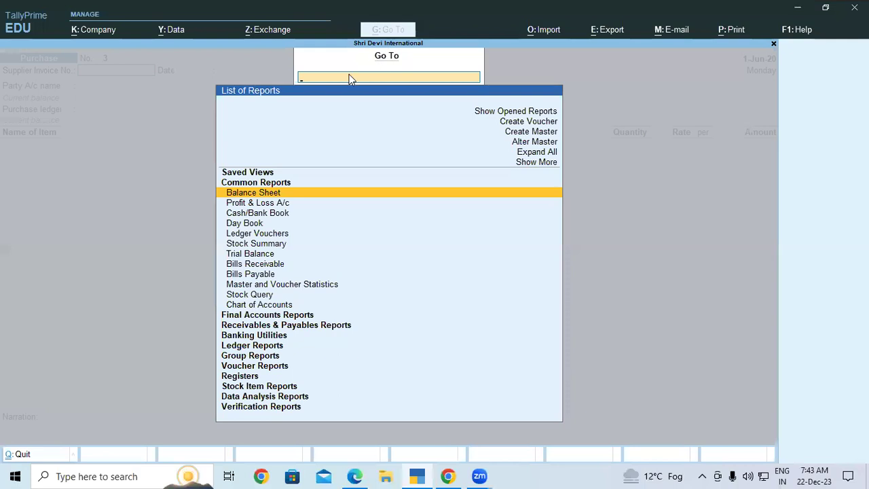
text(Bil)
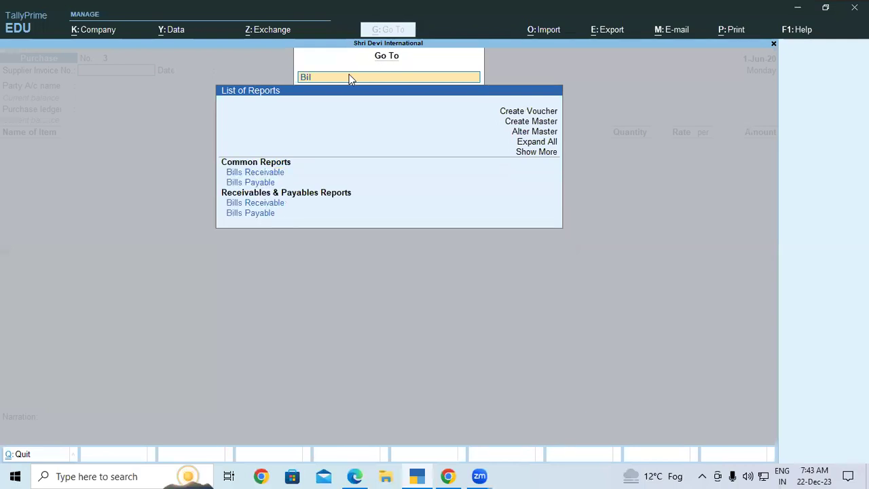
key(Down)
key(Down)
key(Down)
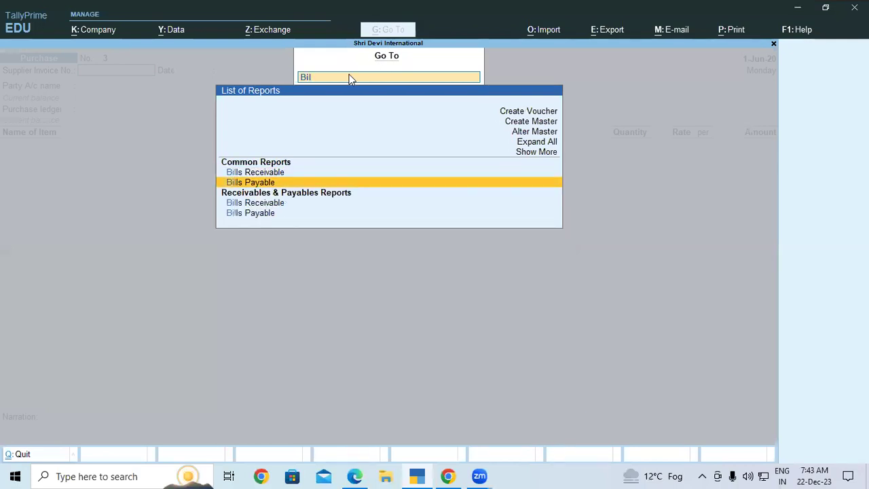
key(Down)
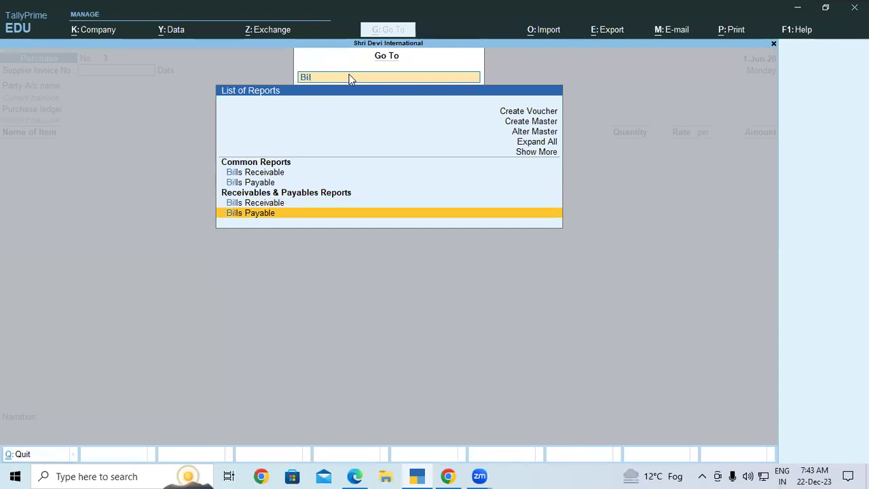
key(Up)
key(Up)
key(Up)
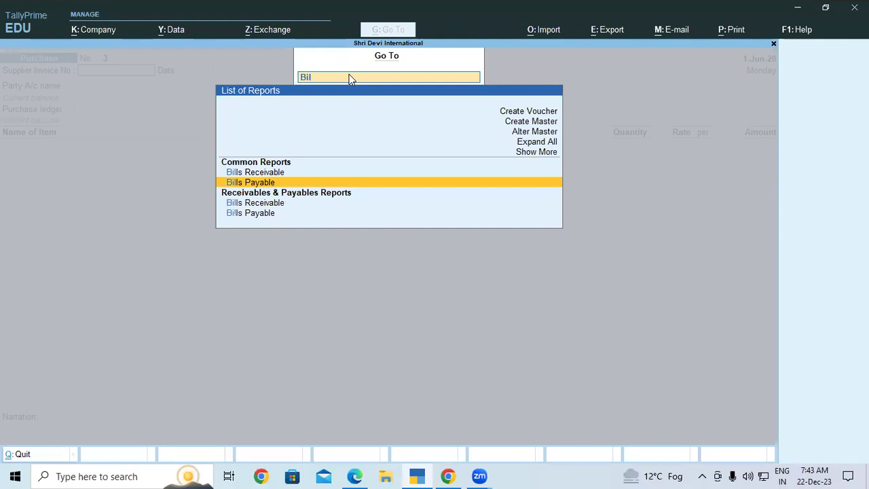
key(Down)
key(Down)
key(Down)
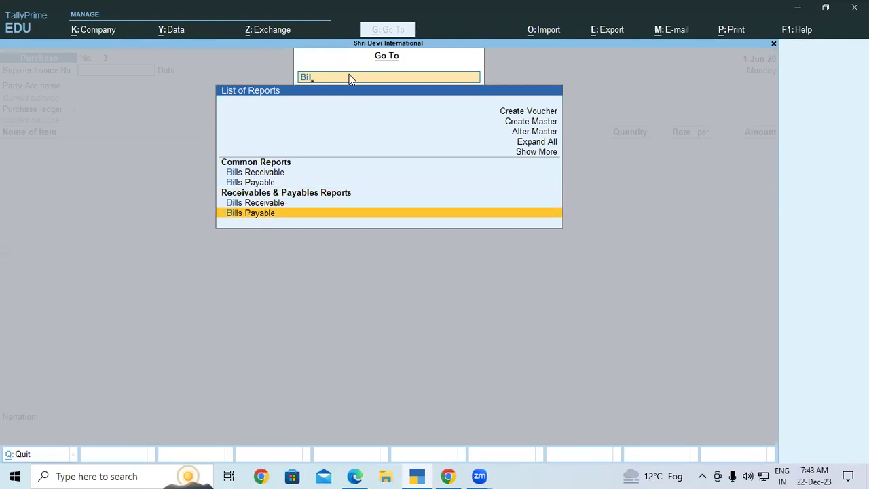
key(Return)
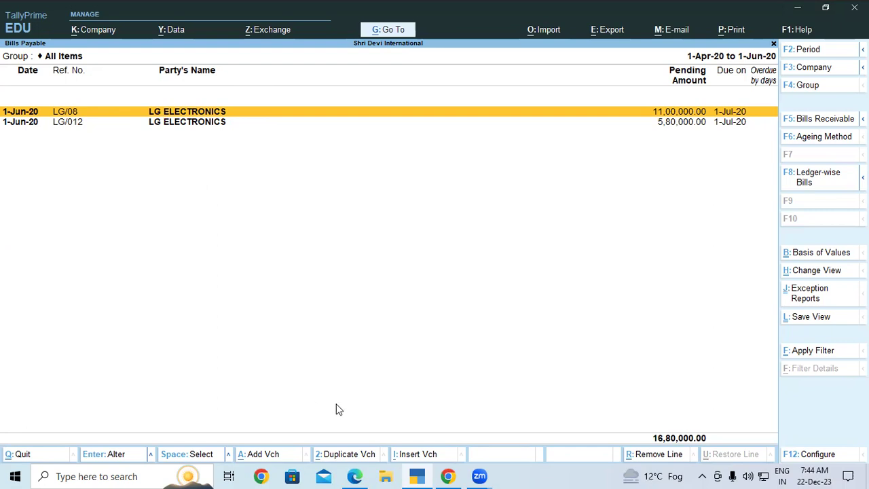
- Check the detailed-mode instruction in the lesson notes and expand TallyPrime's Bills Payable report to its detailed view
click(354, 475)
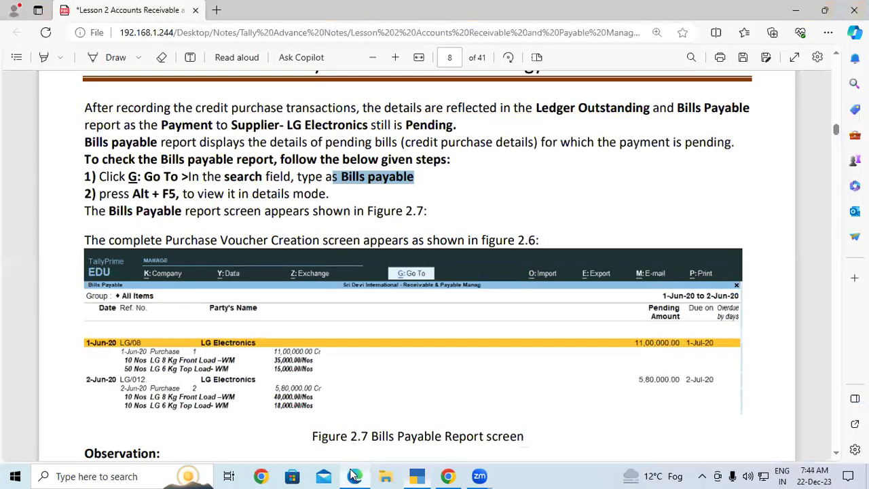
drag(126, 194, 178, 193)
scroll(211, 254, down, 3)
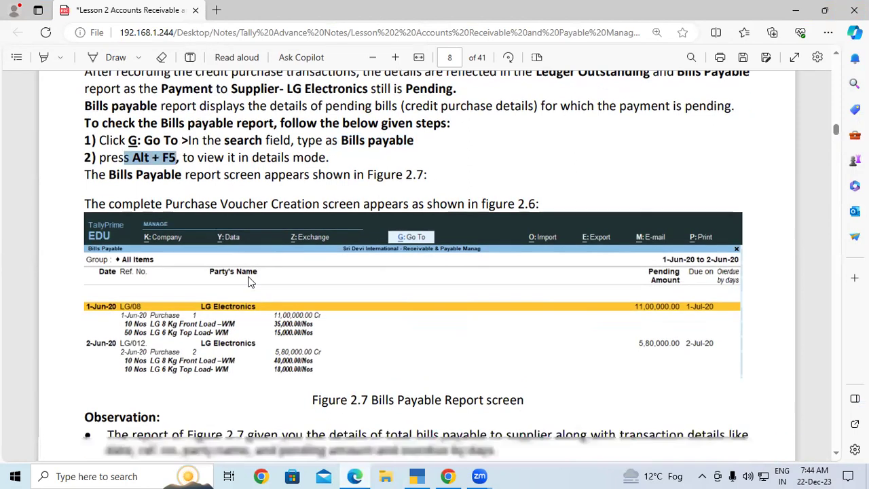
click(417, 476)
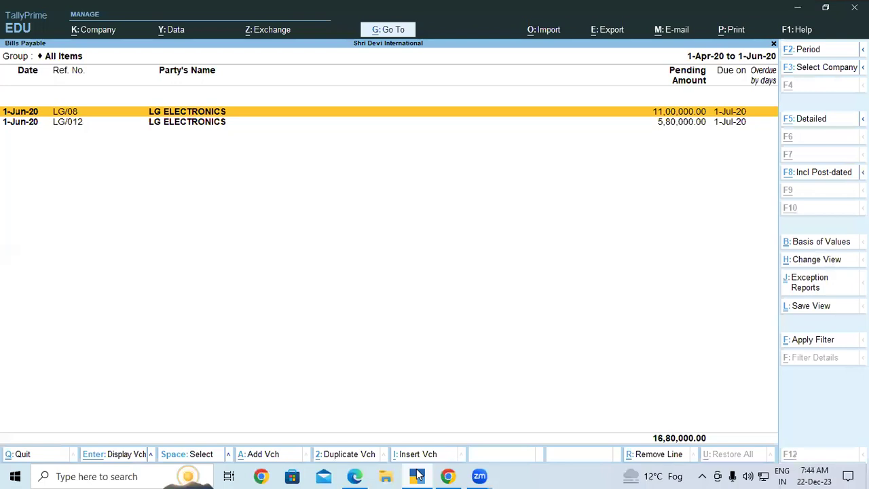
key(alt+F5)
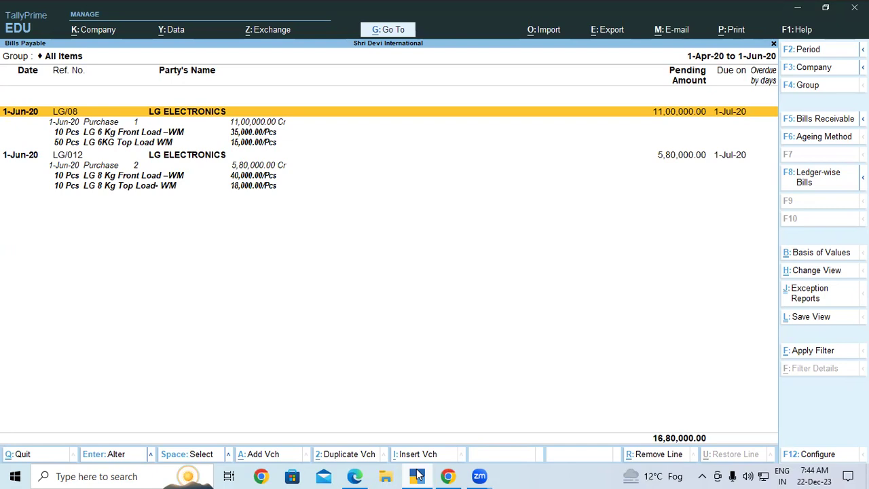
- Toggle the report's detailed view off and on again, and examine the LG/08 bill's item lines and pending amount
key(alt+F5)
key(alt+F5)
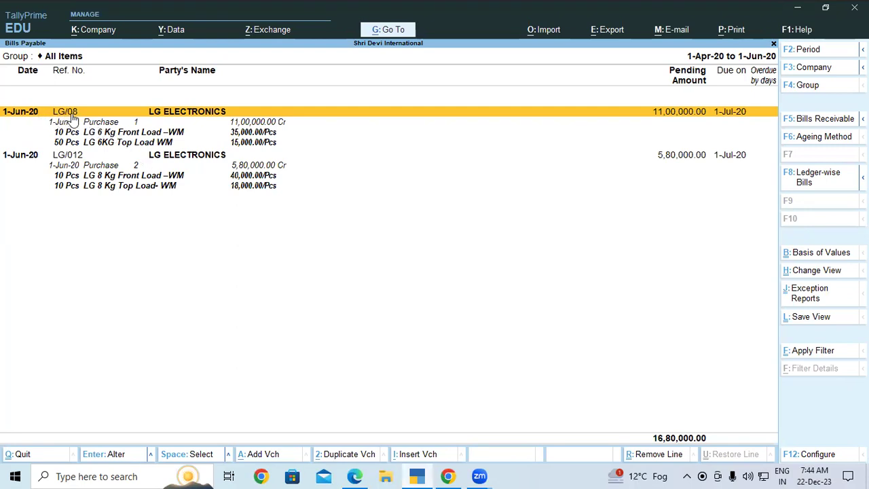
click(236, 133)
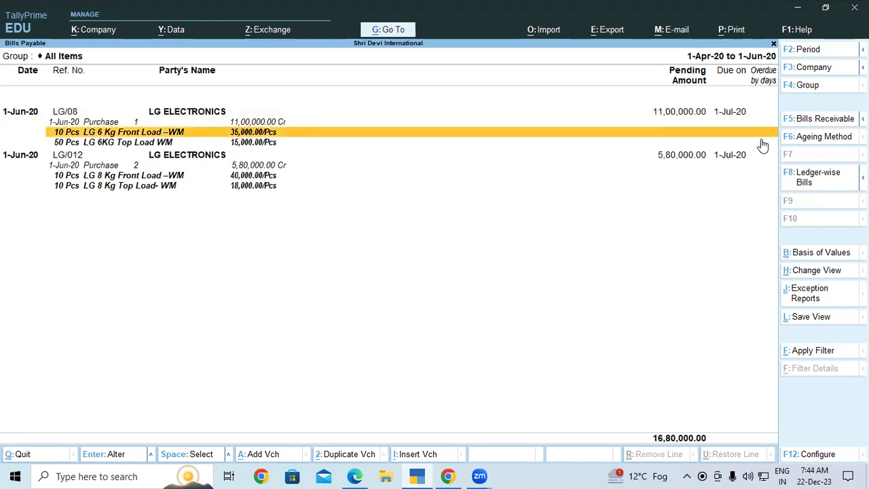
click(687, 113)
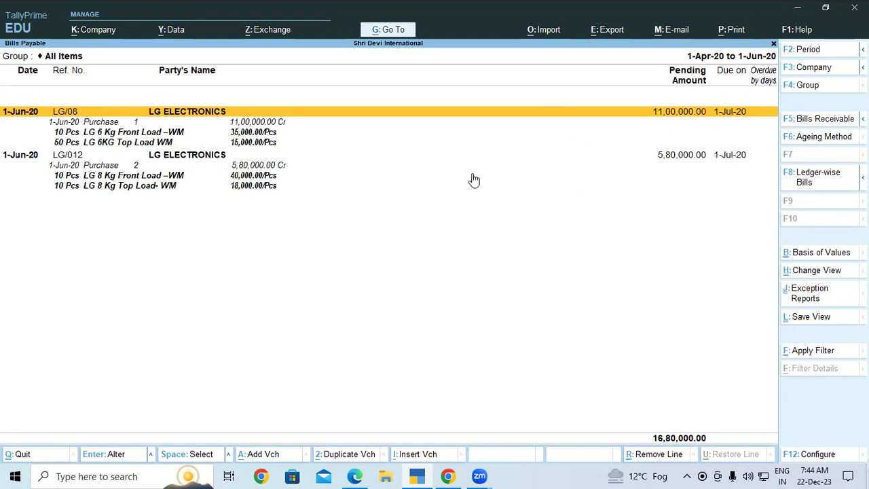
- Read the lesson notes' first observation below Figure 2.7, highlighting the details the Bills Payable report gives, from date to overdue by days
click(355, 476)
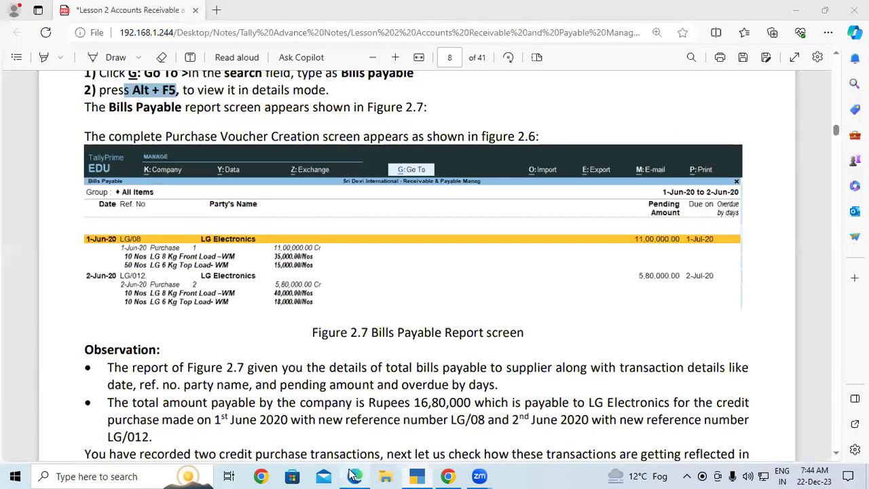
scroll(339, 370, down, 3)
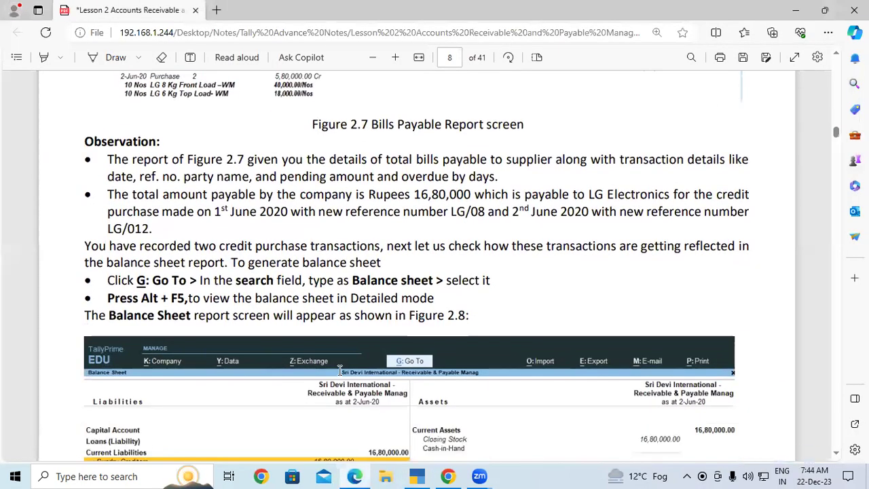
drag(108, 138, 756, 141)
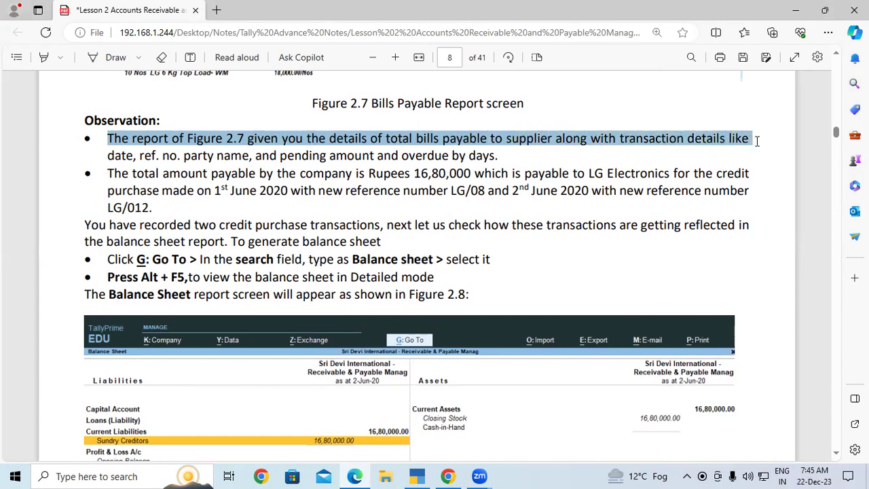
double_click(119, 155)
click(193, 170)
double_click(171, 156)
click(297, 174)
drag(291, 157, 364, 158)
click(451, 169)
drag(506, 157, 440, 163)
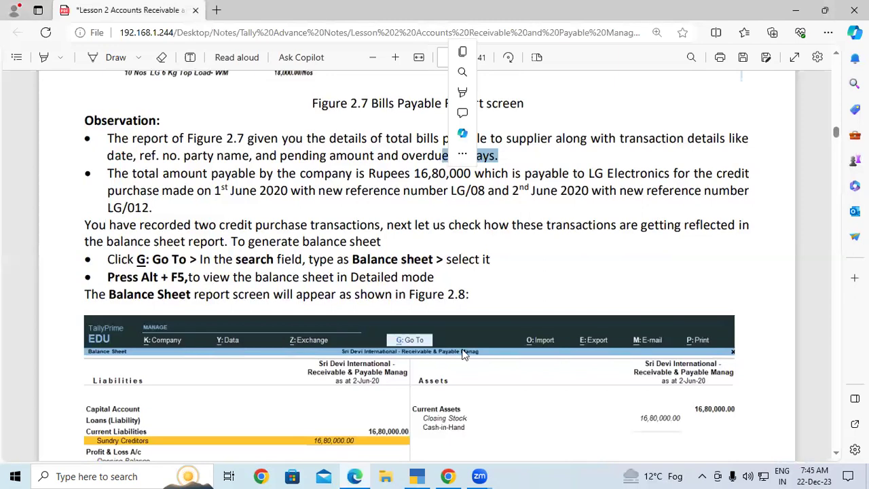
- Compare TallyPrime's Bills Payable report with the notes' second observation, highlighting its phrases on the total amount payable by the company
click(416, 476)
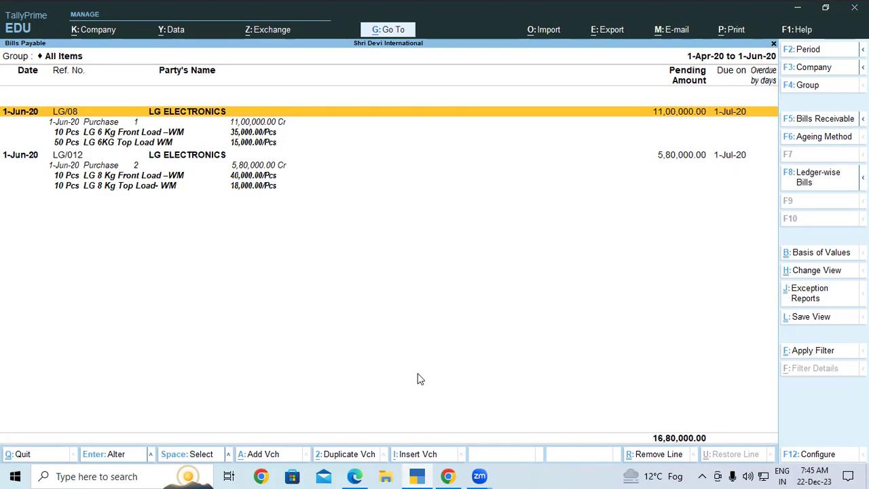
click(354, 475)
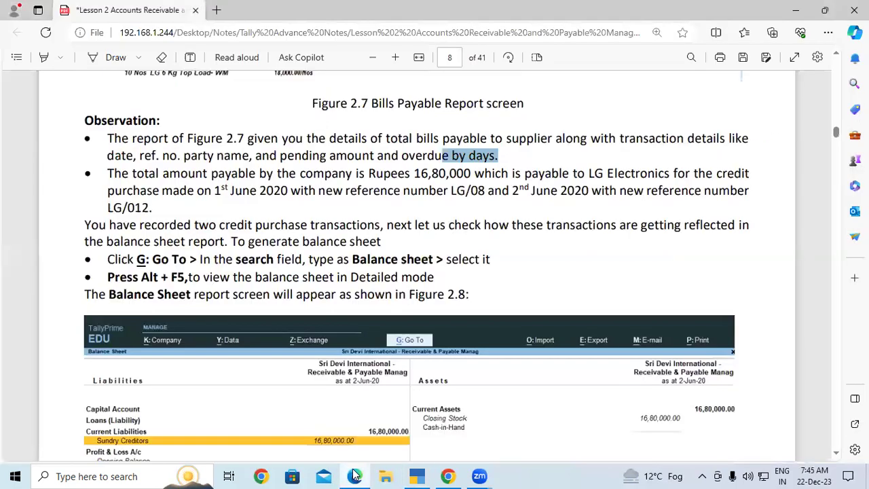
scroll(202, 194, down, 1)
drag(114, 152, 243, 147)
drag(294, 143, 355, 152)
click(422, 153)
drag(414, 153, 472, 155)
click(459, 214)
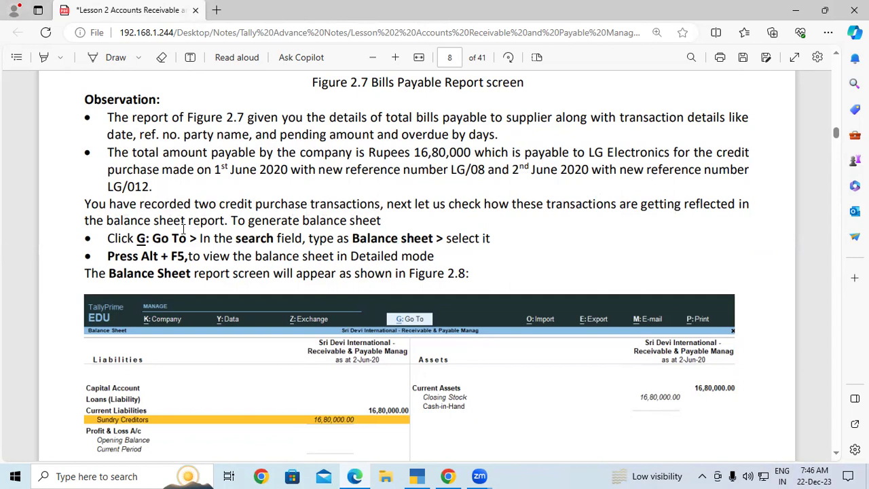
- Review the notes' balance sheet instructions, switch to TallyPrime, leave Bills Payable for the Gateway of Tally, and open the Balance Sheet in detailed mode
scroll(184, 230, down, 1)
scroll(185, 230, up, 1)
scroll(238, 220, down, 3)
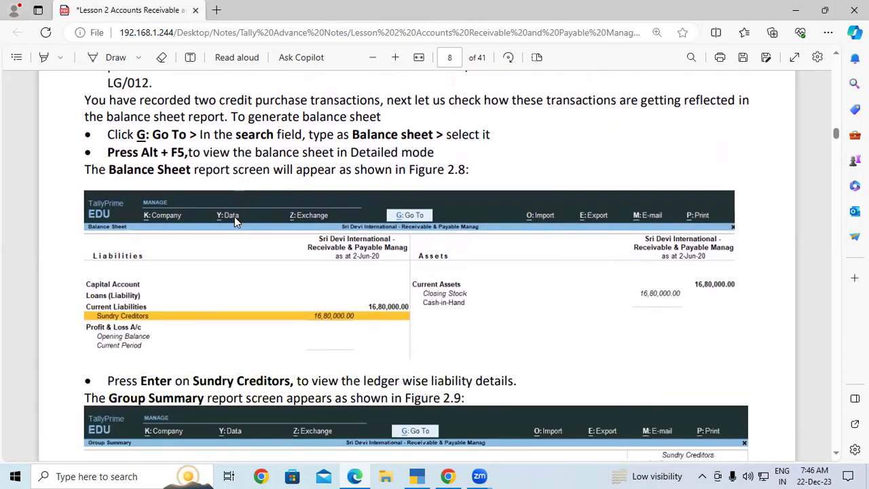
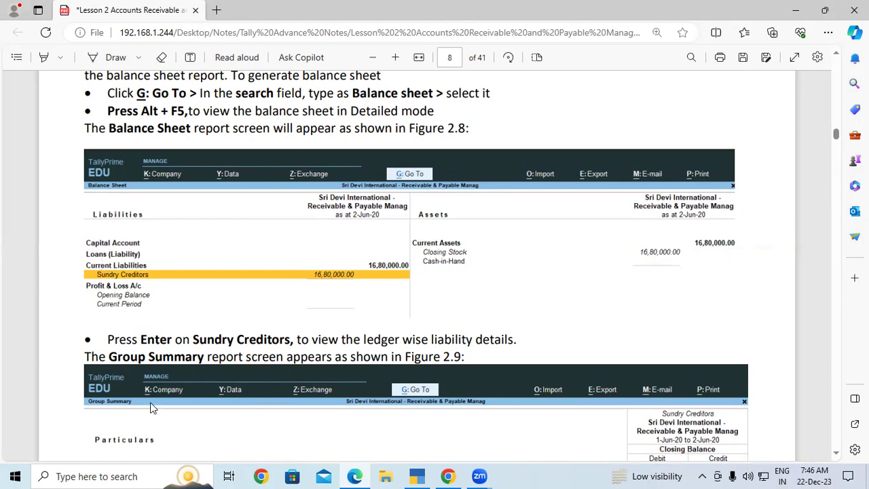
click(416, 476)
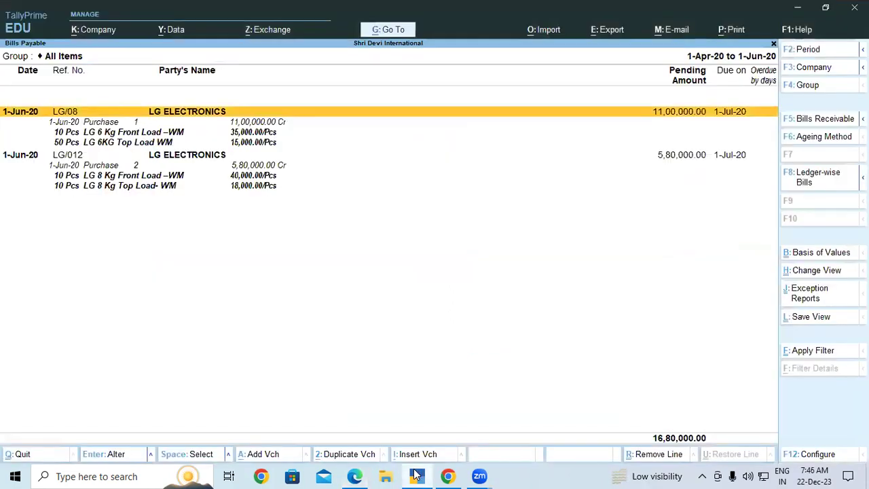
key(alt+a)
key(Escape)
key(Escape)
key(Escape)
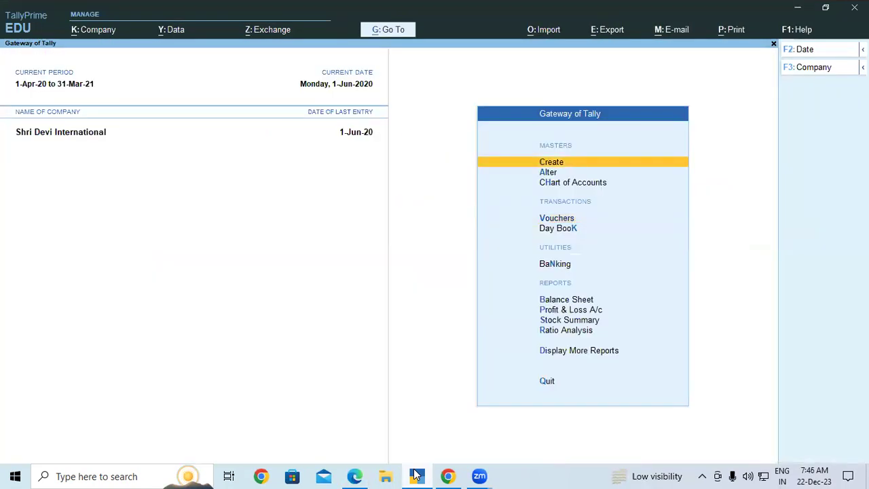
key(b)
key(alt+F5)
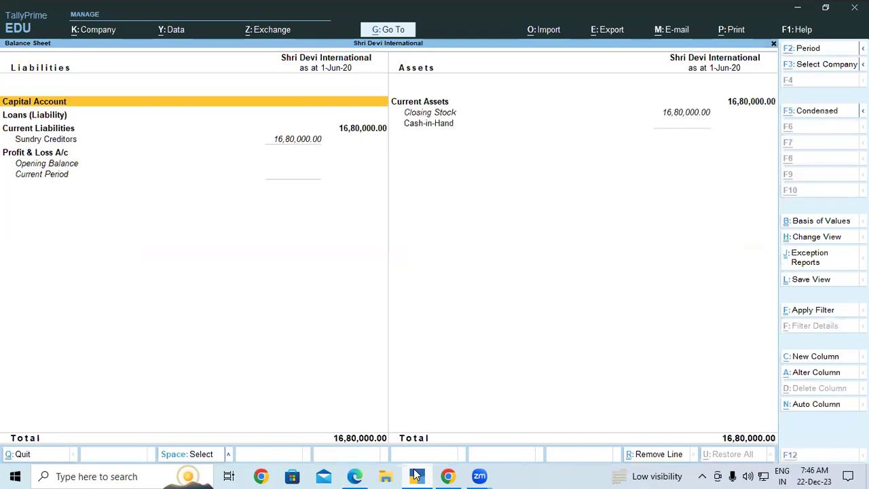
- Drill into Sundry Creditors on the Balance Sheet to examine the LG Electronics closing balance in the Group Summary, and return to the Balance Sheet
click(57, 141)
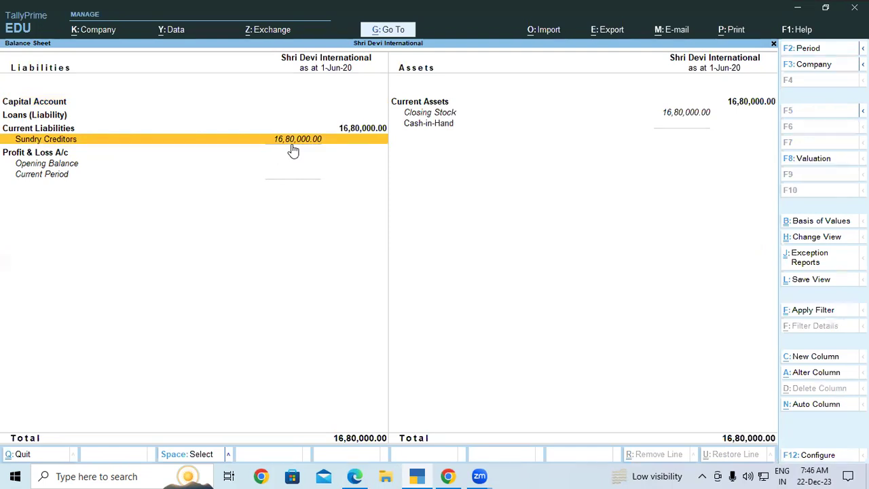
click(293, 150)
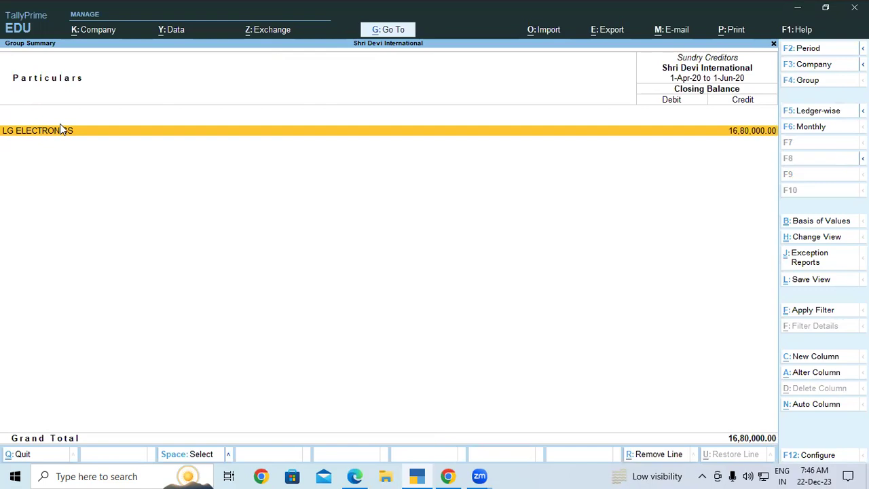
key(Escape)
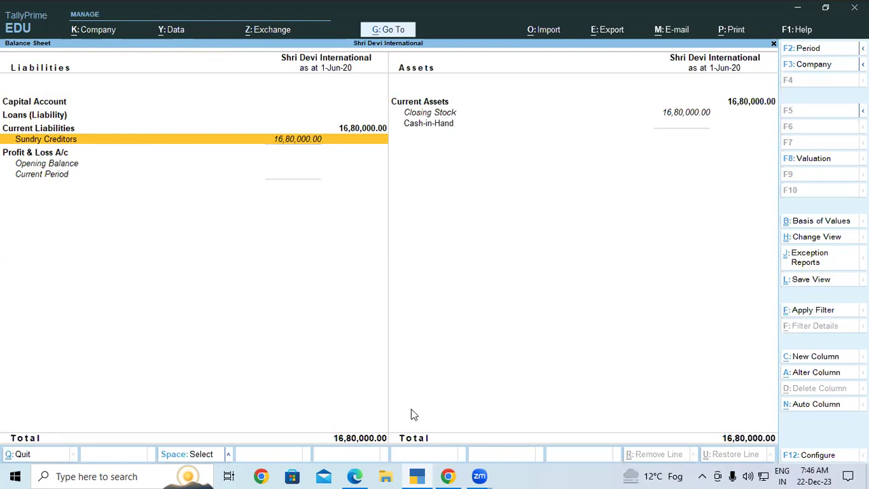
- Return to the lesson notes, find Step 3, and highlight its heading on recording a payment voucher with Against Reference adjustment
click(353, 475)
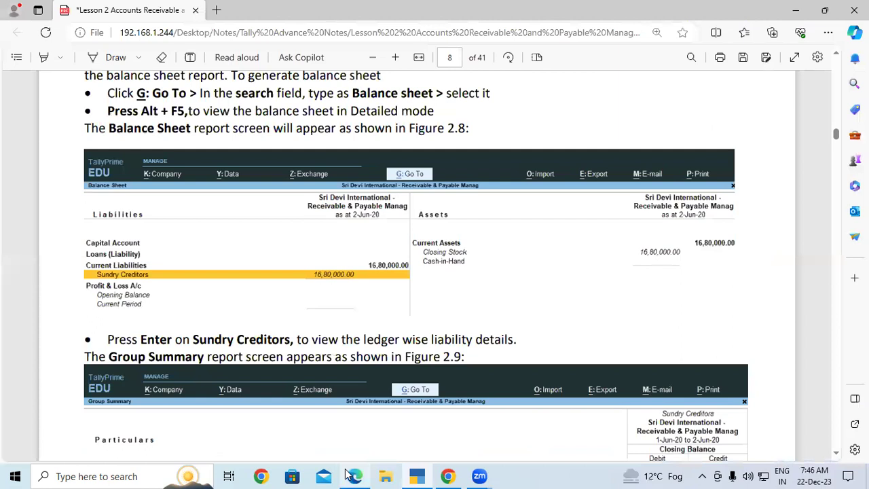
scroll(232, 261, down, 3)
scroll(232, 261, down, 5)
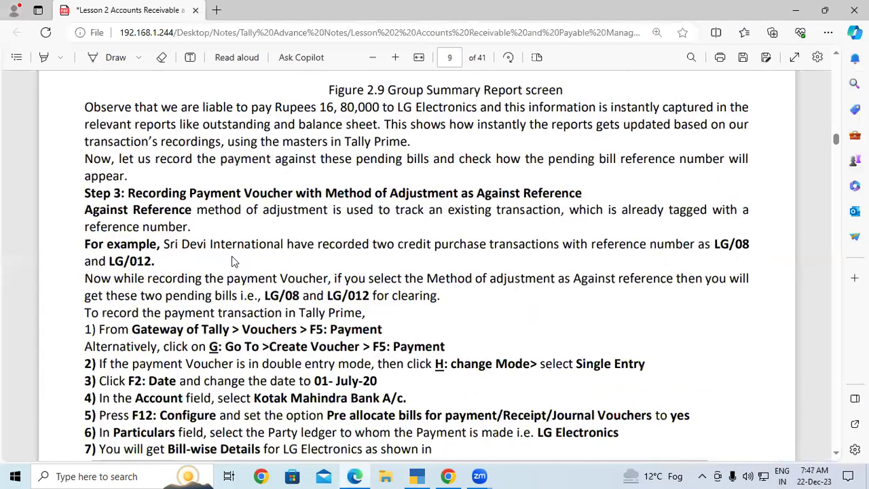
scroll(231, 261, down, 1)
drag(128, 131, 582, 129)
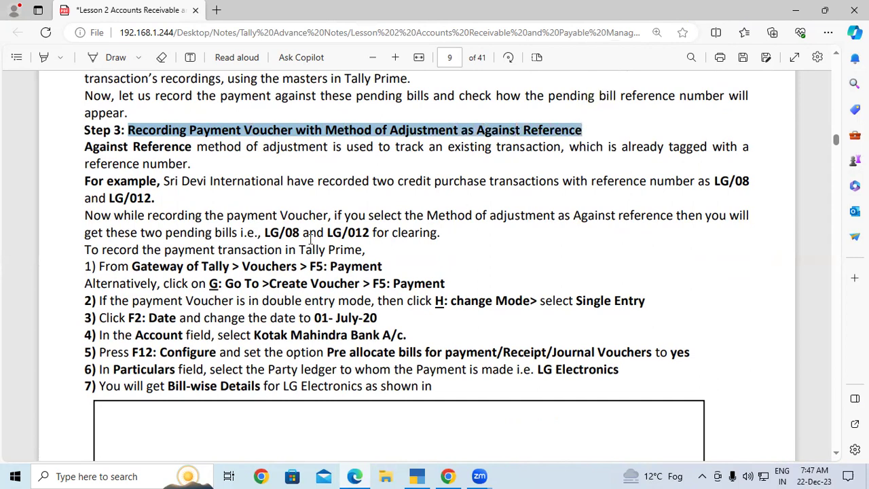
- Read through the notes' payment voucher procedure, from voucher creation and bill-wise details to the completed voucher in Figure 2.12
scroll(310, 239, down, 1)
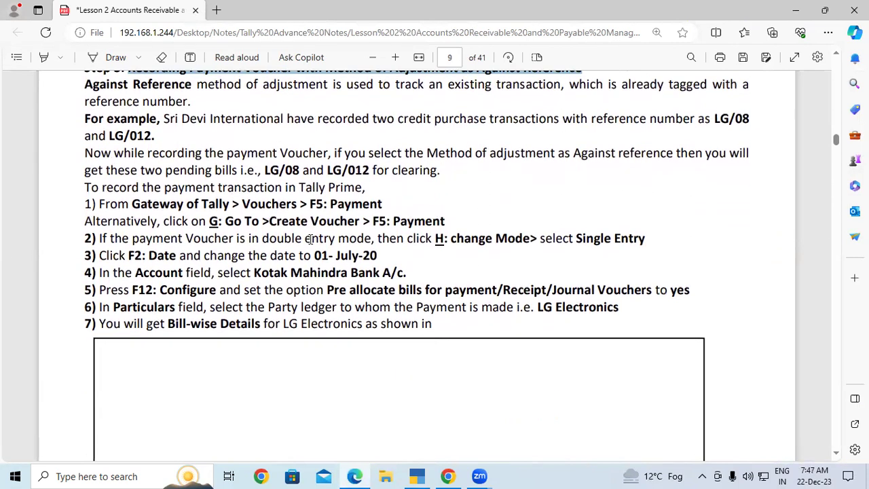
scroll(310, 238, down, 1)
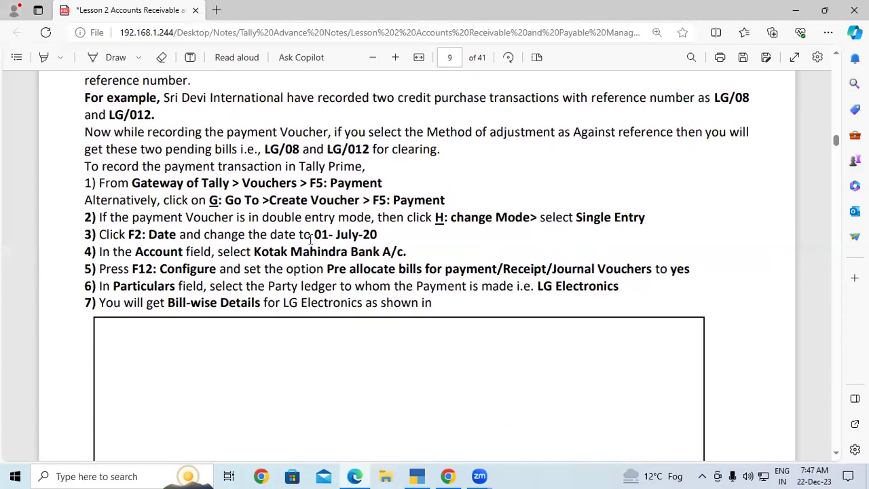
scroll(310, 239, down, 3)
scroll(310, 239, down, 5)
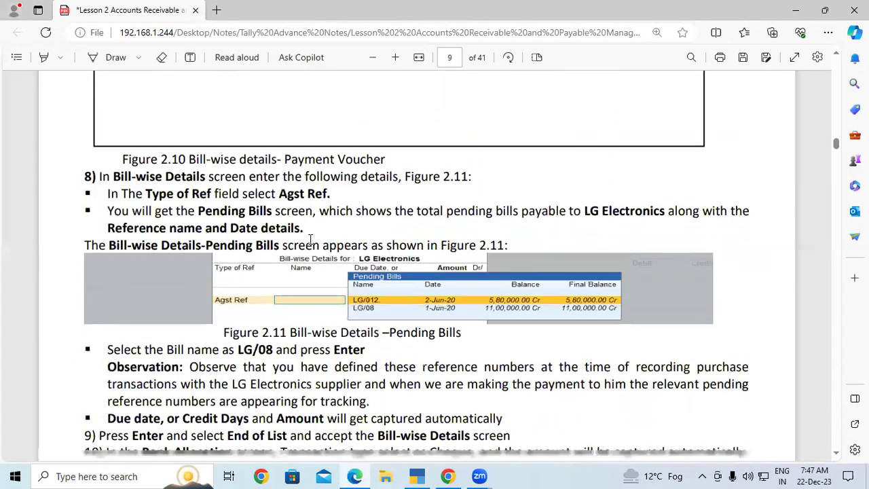
scroll(310, 239, down, 4)
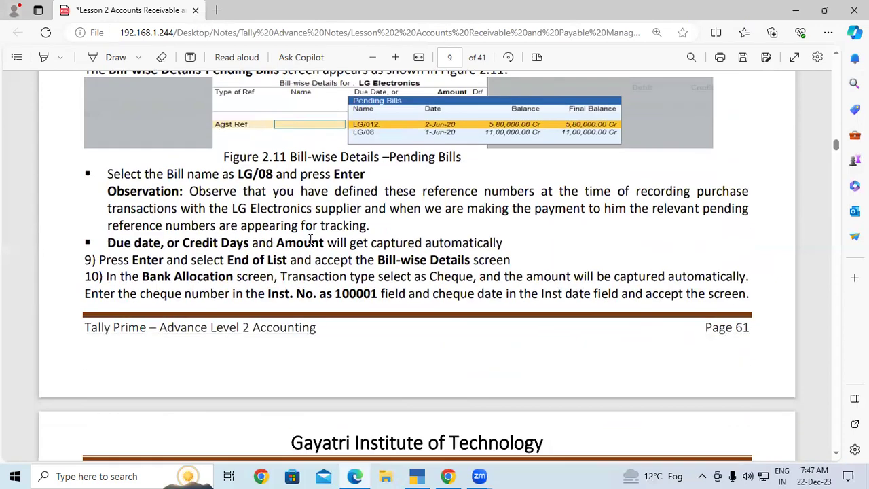
scroll(311, 238, down, 1)
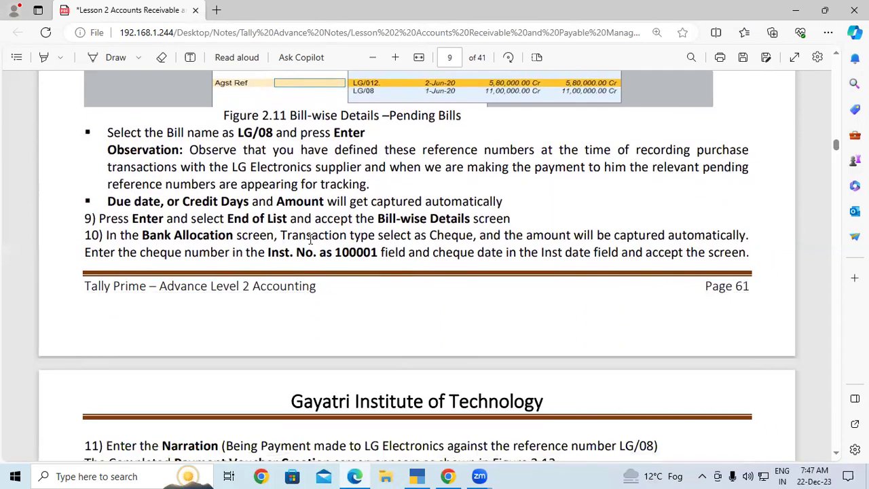
scroll(311, 239, down, 4)
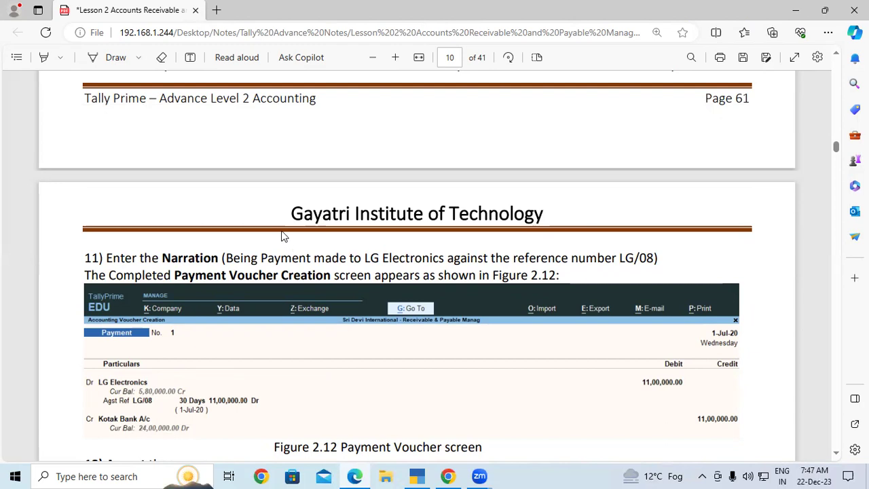
scroll(288, 246, up, 6)
scroll(285, 235, up, 8)
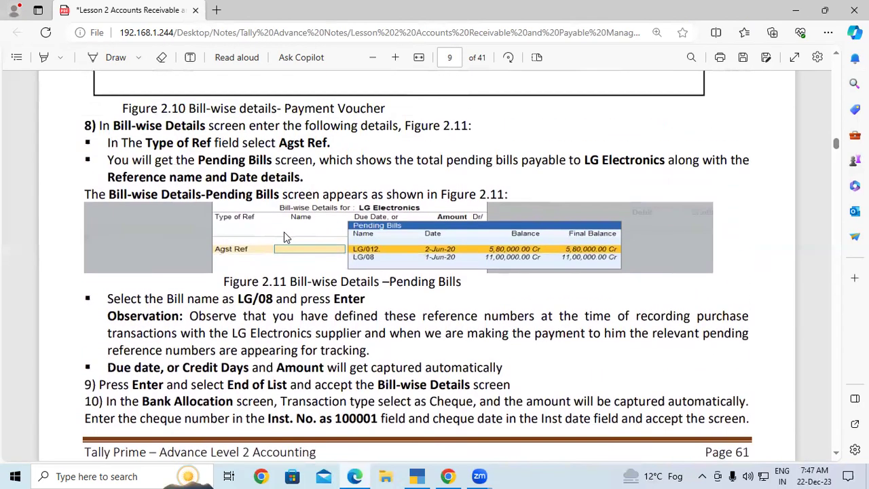
scroll(284, 233, up, 5)
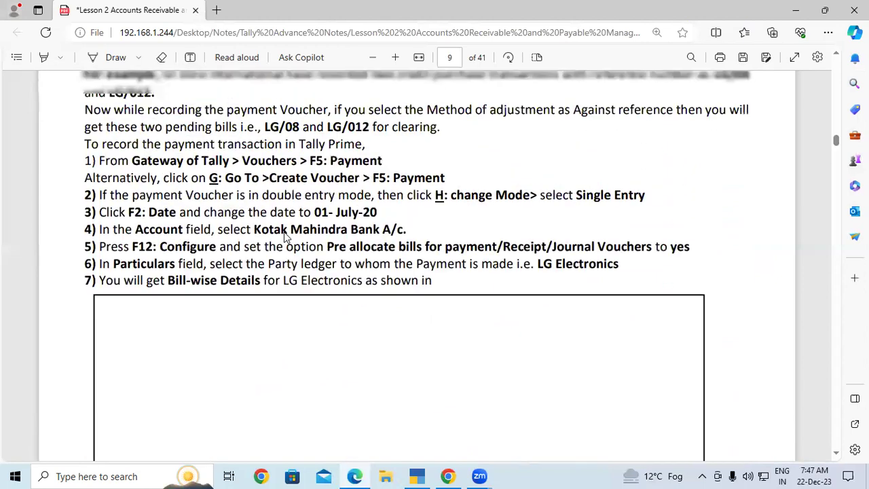
scroll(285, 234, down, 9)
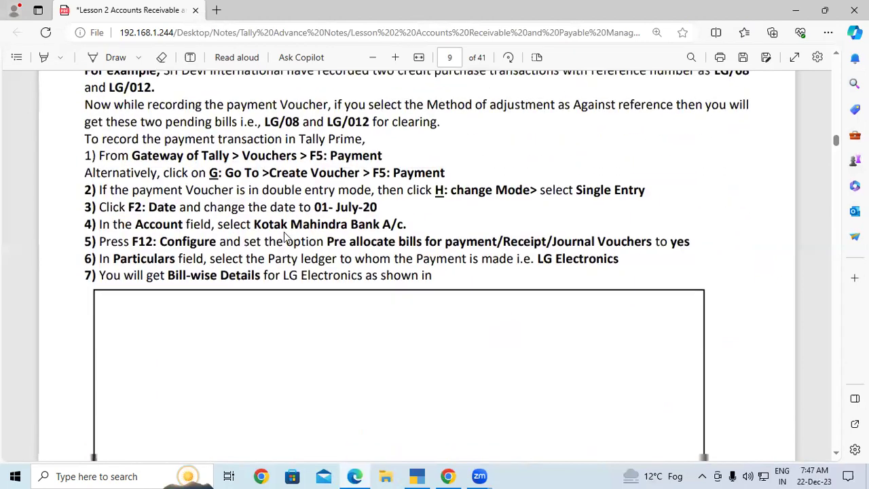
scroll(284, 233, up, 3)
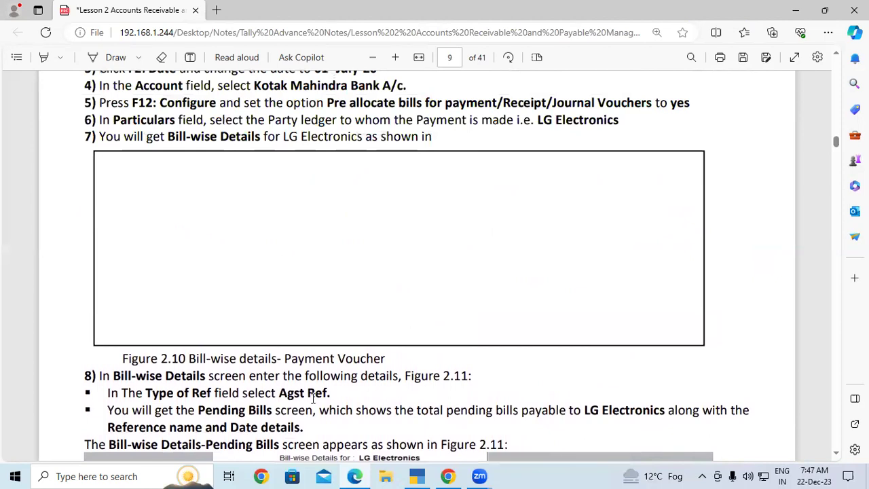
- Switch to TallyPrime, leave the Balance Sheet, open Vouchers from the Gateway of Tally, and change the voucher type to Payment
click(417, 475)
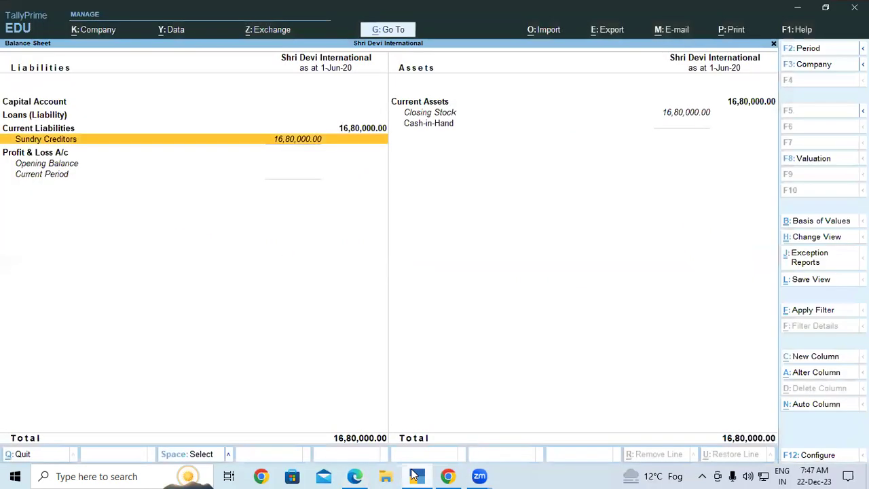
key(Escape)
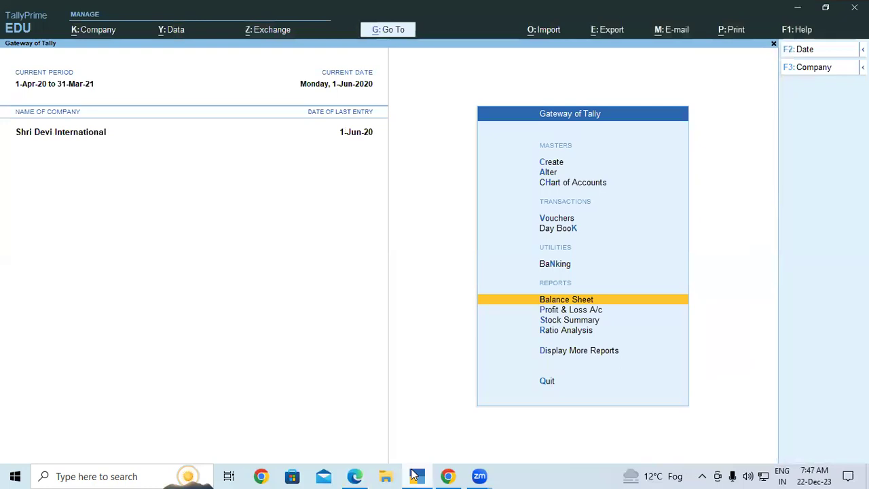
key(Up)
key(Up)
key(Up)
key(Return)
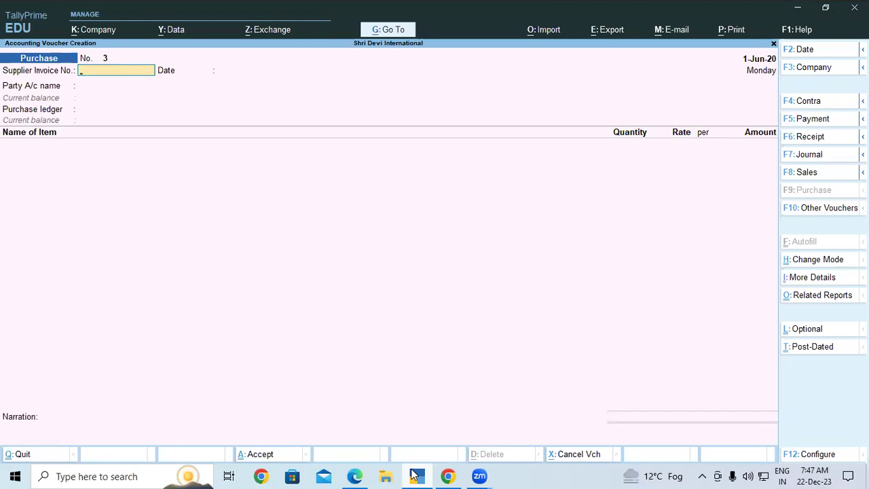
key(F5)
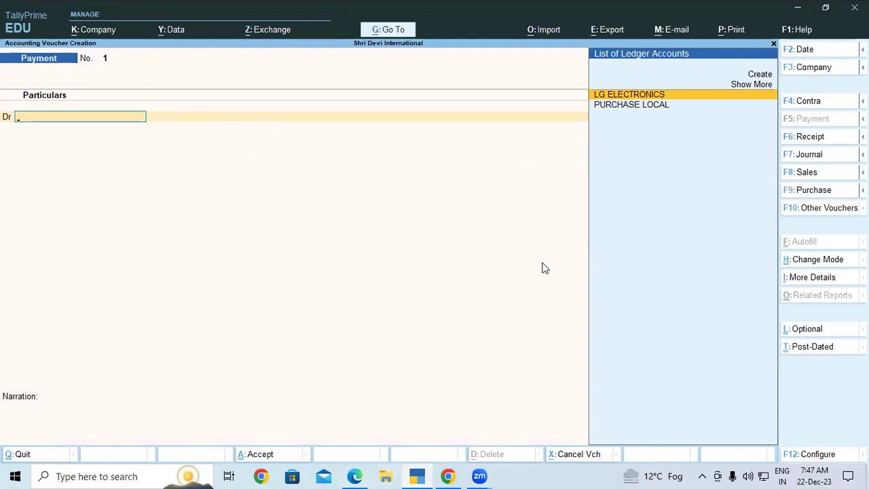
- Switch to the lesson notes and review the bill-wise details instructions, the completed payment voucher in Figure 2.12 and the Bills Payable check
click(355, 475)
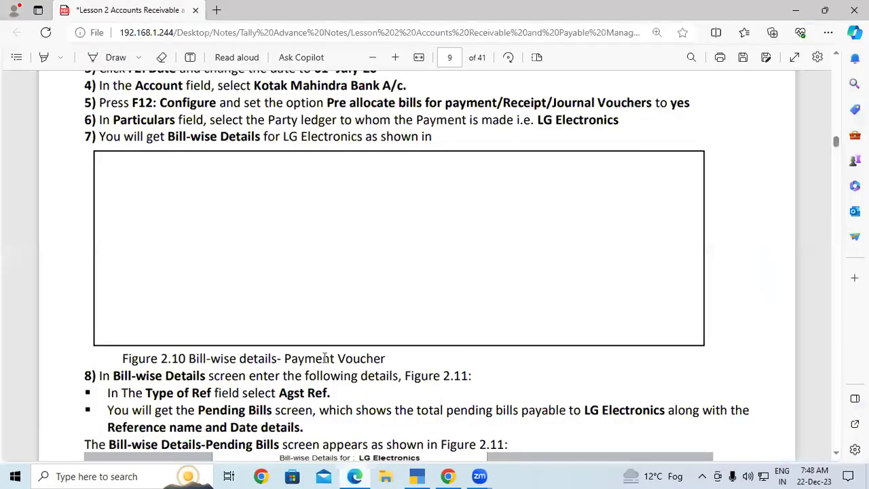
scroll(325, 357, down, 5)
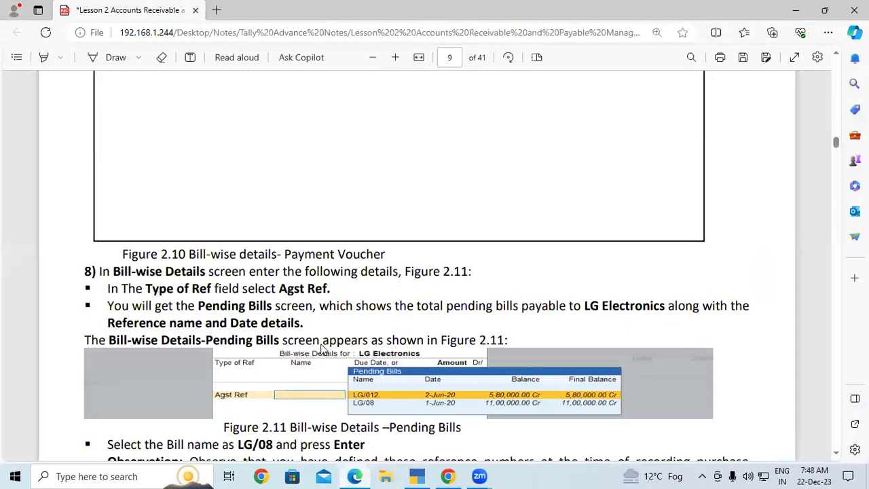
scroll(323, 349, down, 2)
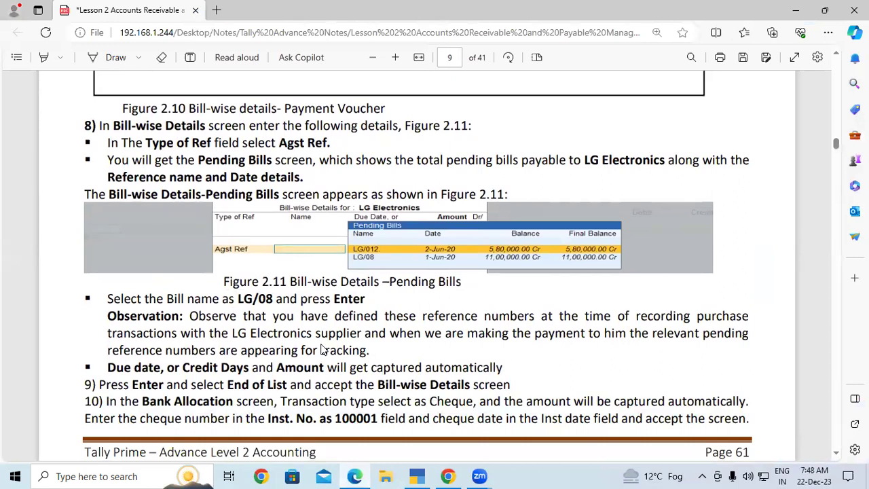
scroll(323, 349, down, 3)
scroll(324, 348, down, 10)
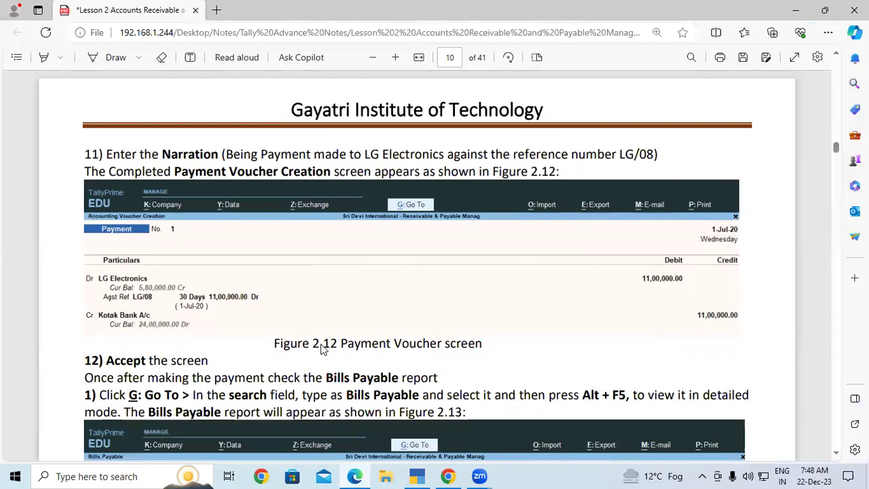
scroll(324, 349, down, 1)
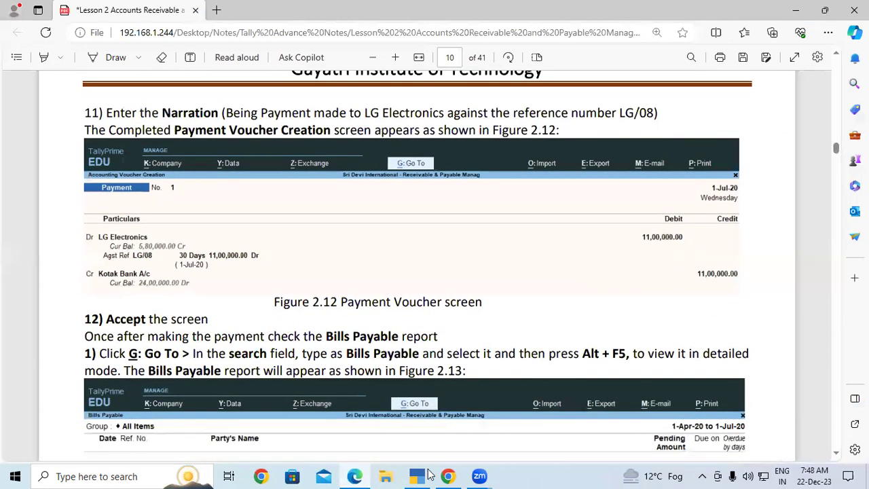
- Switch to TallyPrime, select LG ELECTRONICS as the payment voucher's debit ledger, and set its bill-wise reference type to Agst Ref
click(354, 476)
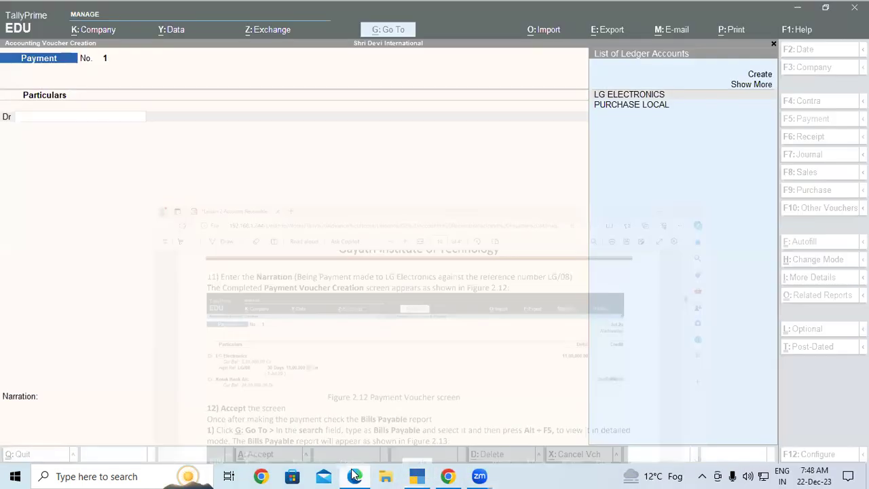
key(Return)
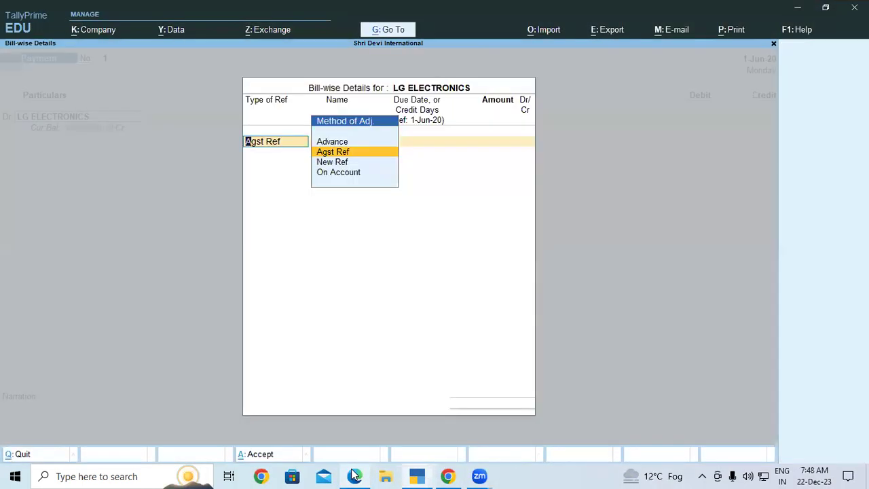
key(Up)
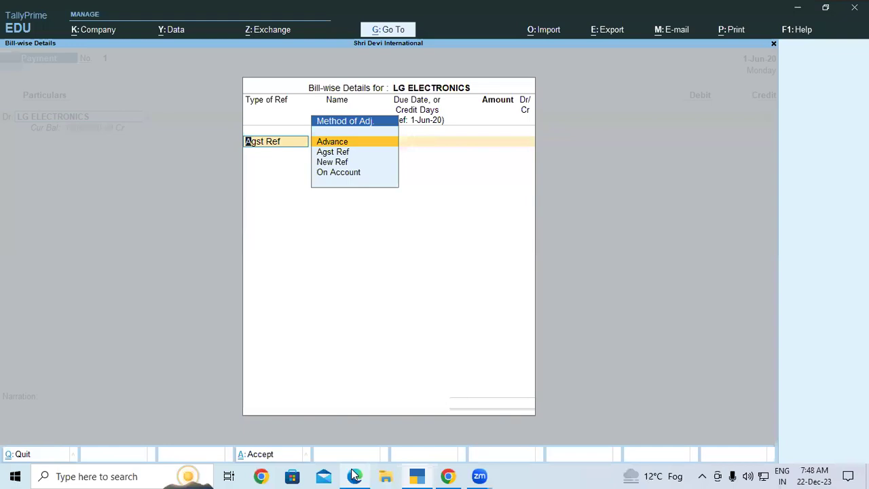
key(Down)
key(Return)
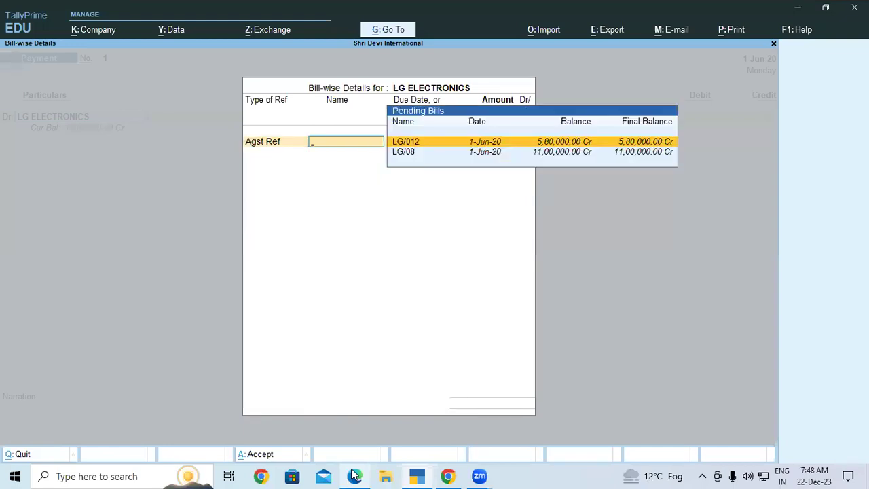
- Allocate the payment to pending bill LG/08 for 11,00,000.00 Dr and complete the bill-wise details with End of List
key(Down)
key(Up)
key(Down)
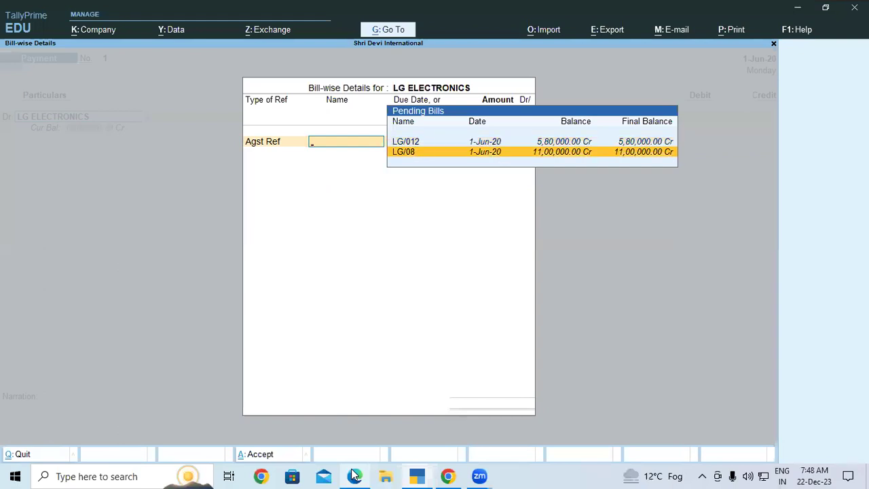
key(Return)
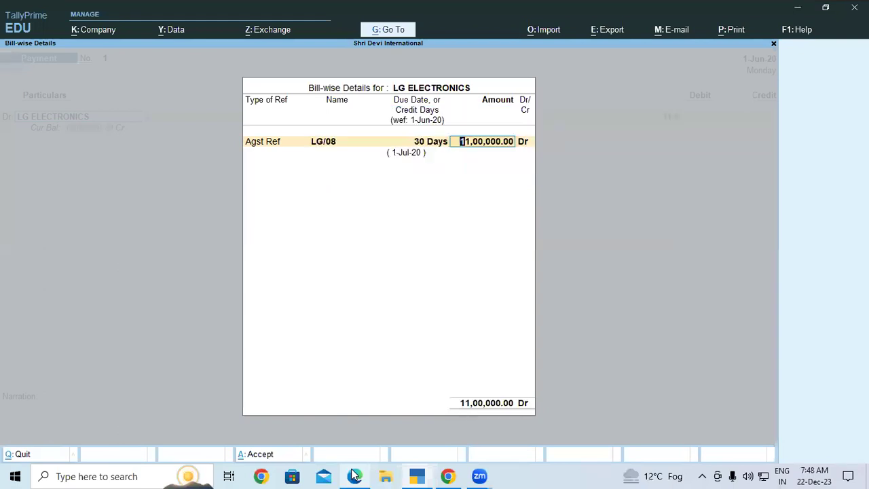
key(Return)
key(Return)
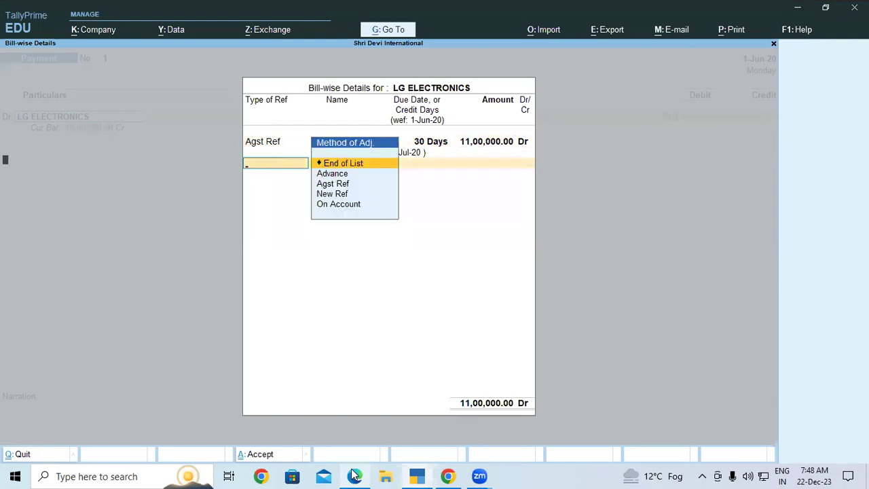
key(Return)
key(Return)
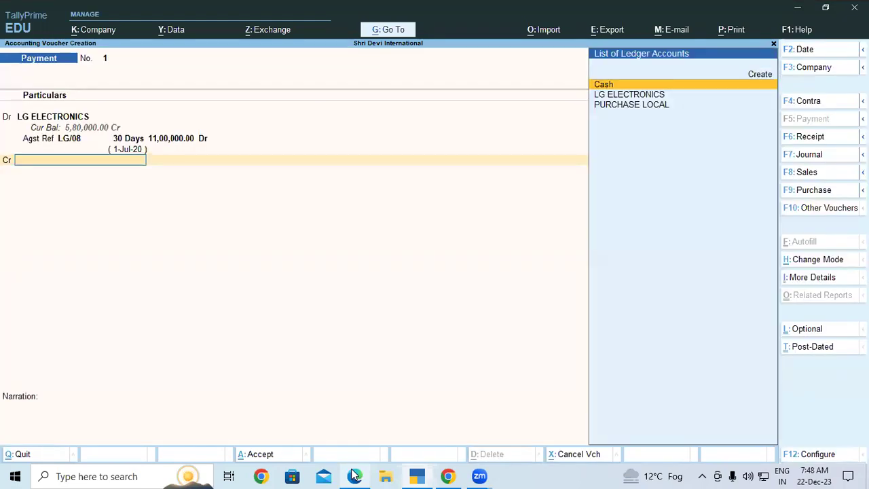
- Create a ledger named Kotak Mahindra Bank under Bank Accounts from the credit line and save it with its default bank details
key(Up)
key(Return)
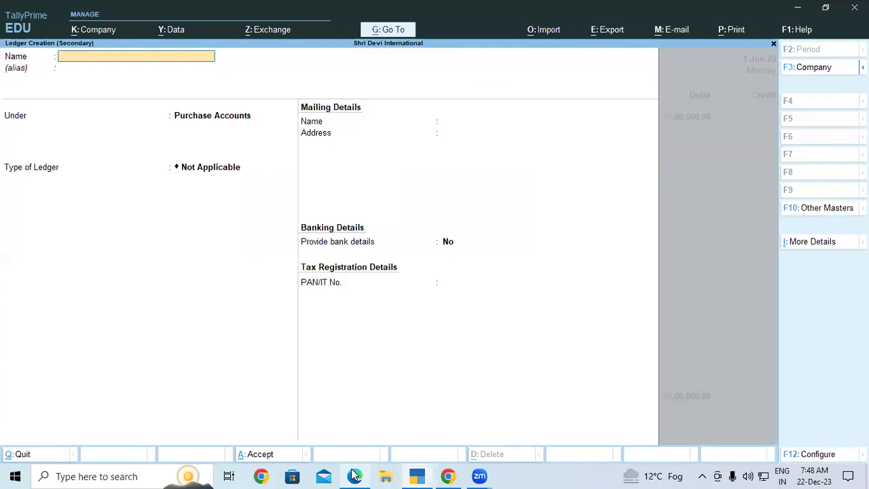
text(otak Mahindra Bank)
key(Return)
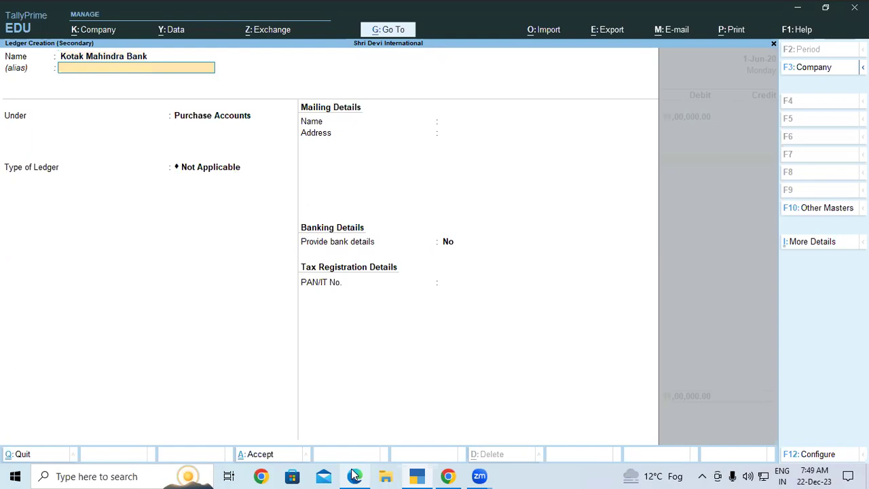
key(Return)
text(Ba)
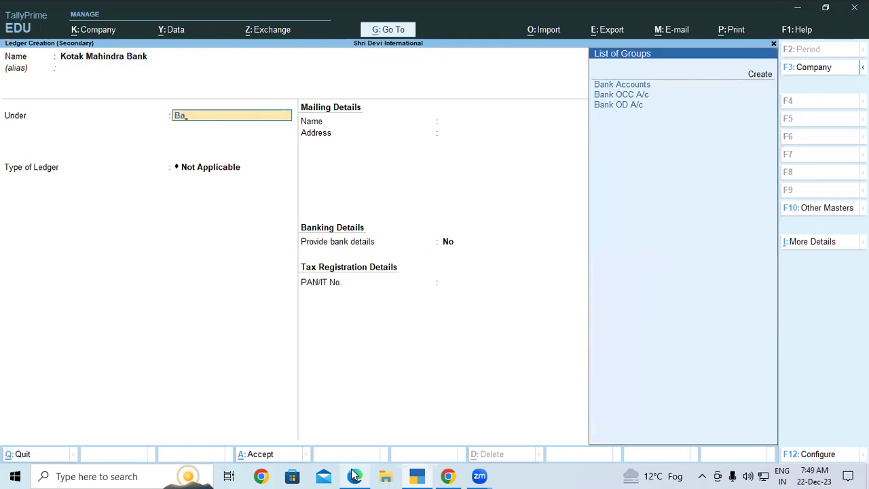
key(Return)
key(Return)
key(Return)
key(Return)
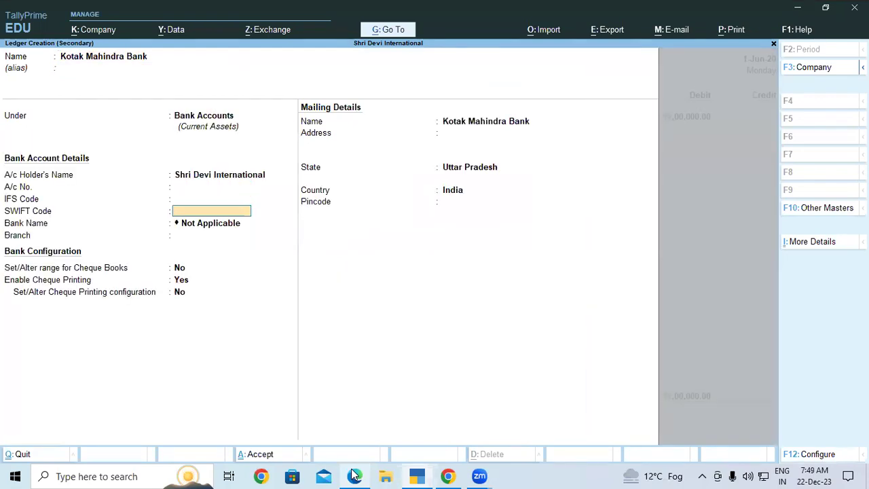
key(ctrl+a)
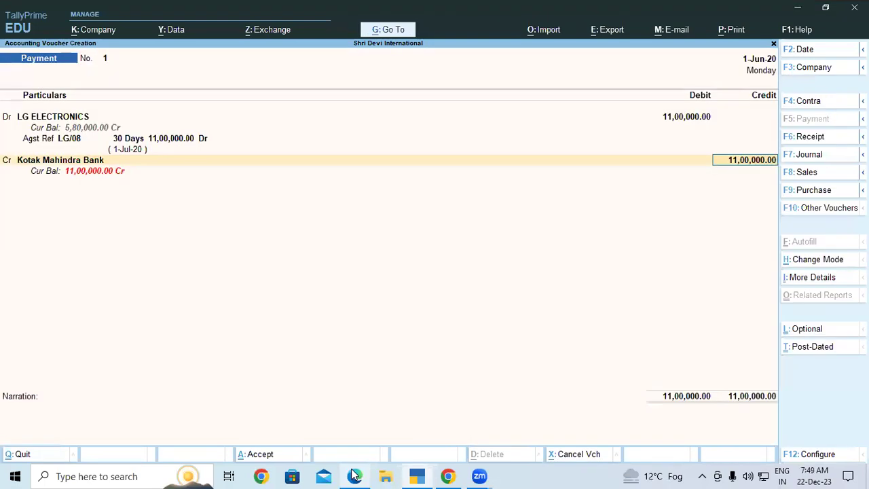
- Accept the 11,00,000.00 credit to Kotak Mahindra Bank and its Cheque bank allocation dated 1-Jun-20, leaving the instrument number blank
key(Return)
key(Return)
key(Return)
key(Return)
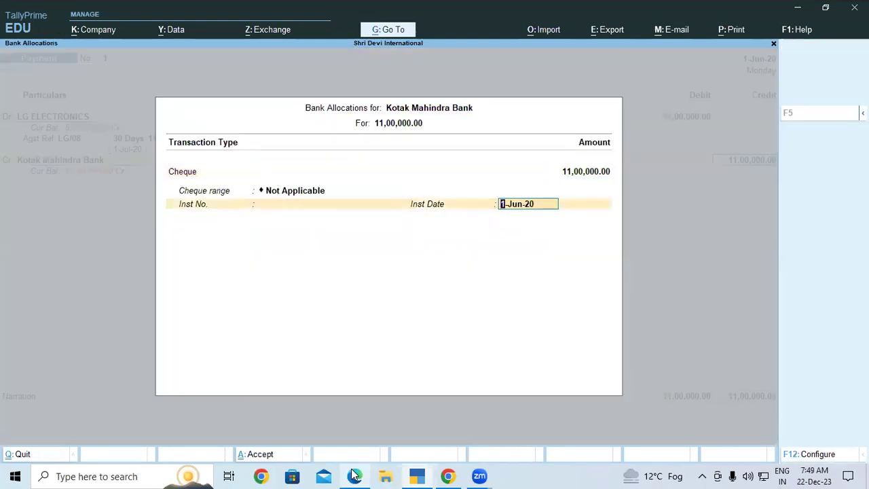
key(Return)
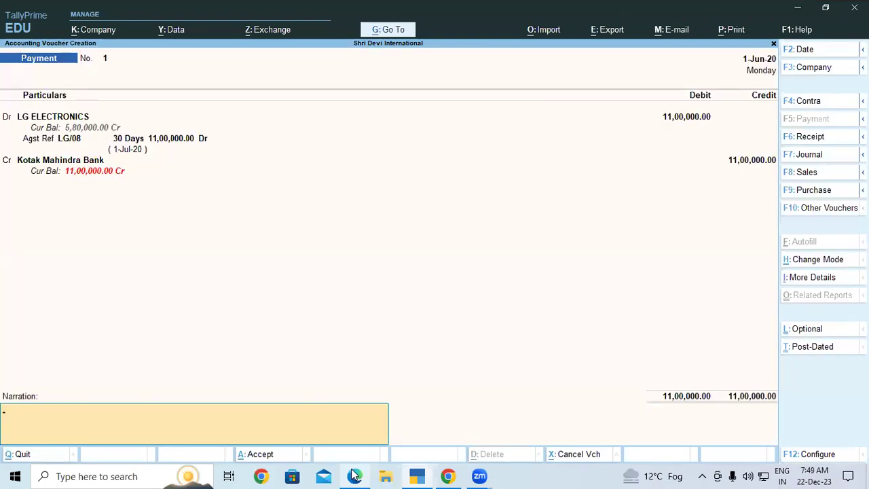
- Consult the lesson notes on accepting the voucher, return to TallyPrime, and save the payment voucher with a blank narration
click(354, 475)
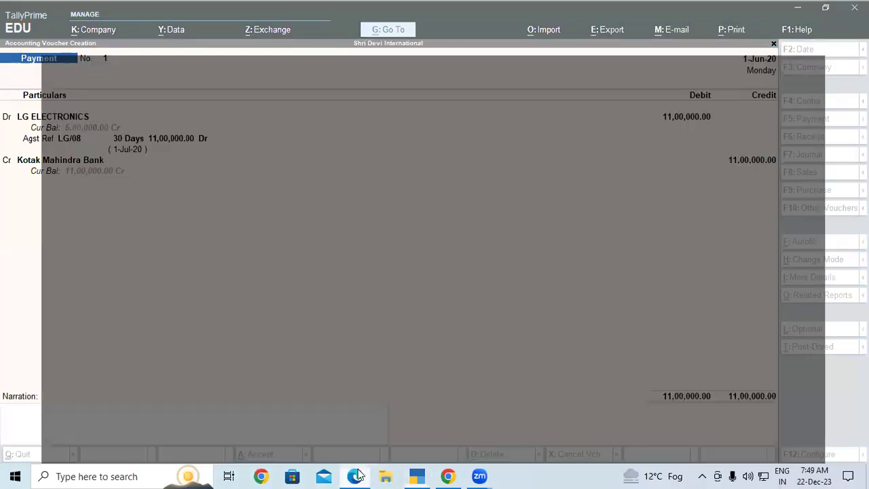
scroll(176, 266, down, 1)
scroll(176, 266, down, 2)
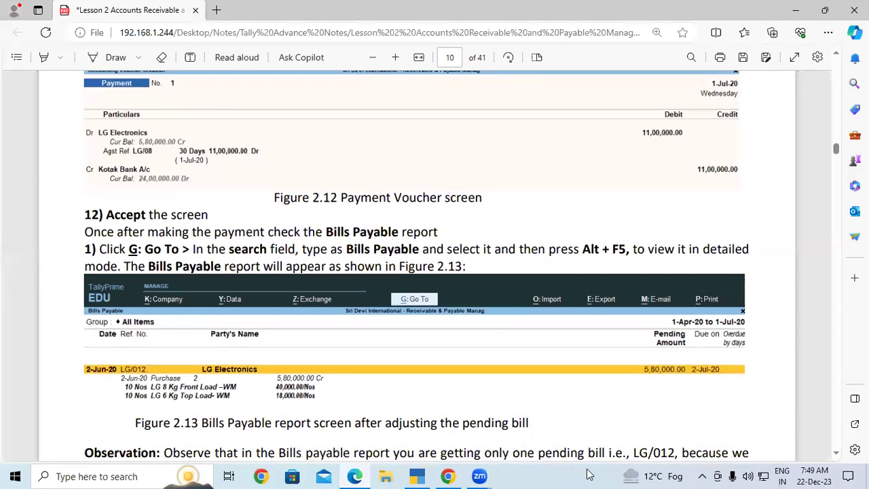
click(417, 476)
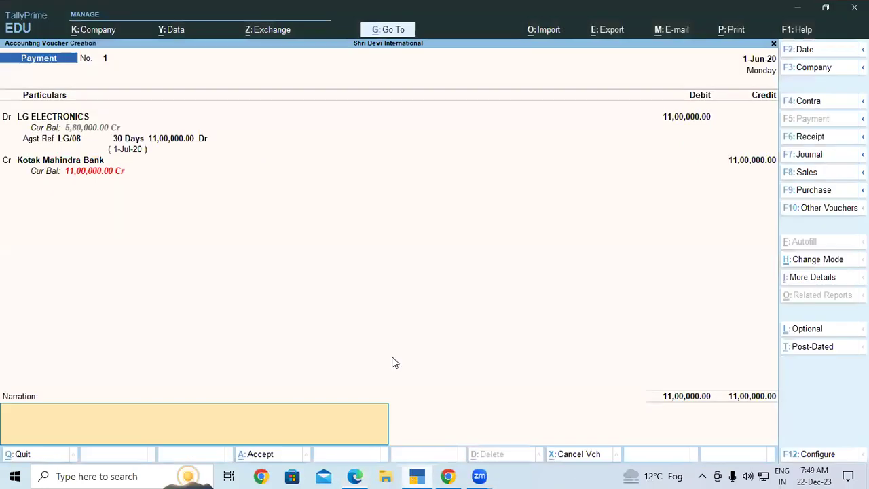
key(Return)
key(Return)
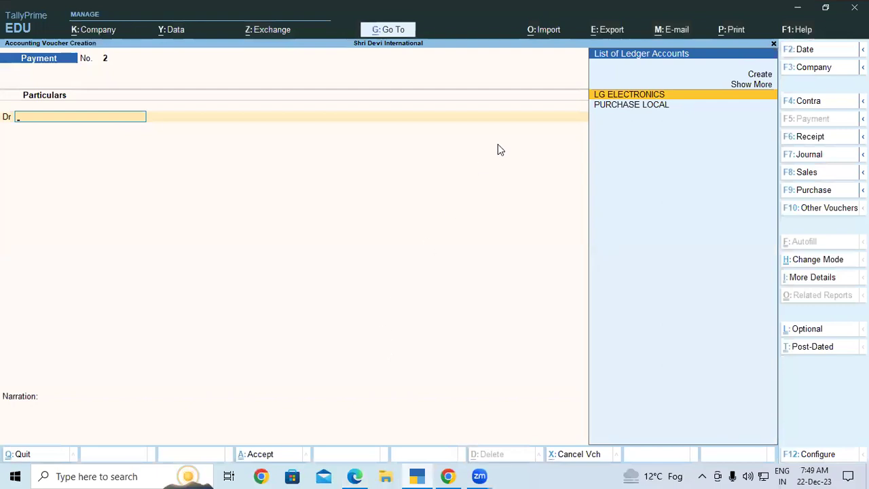
- Find the Bills Payable report under Receivables & Payables Reports with Go To and open it to check the pending bills
click(399, 30)
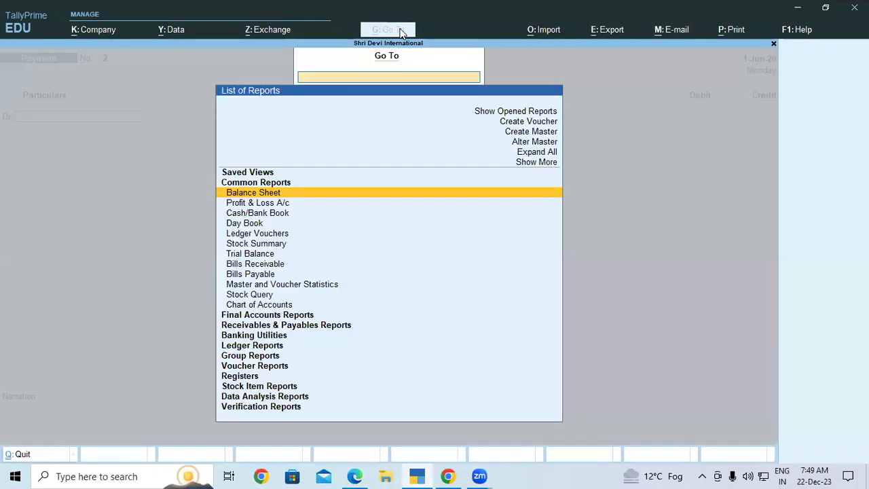
text(Bil)
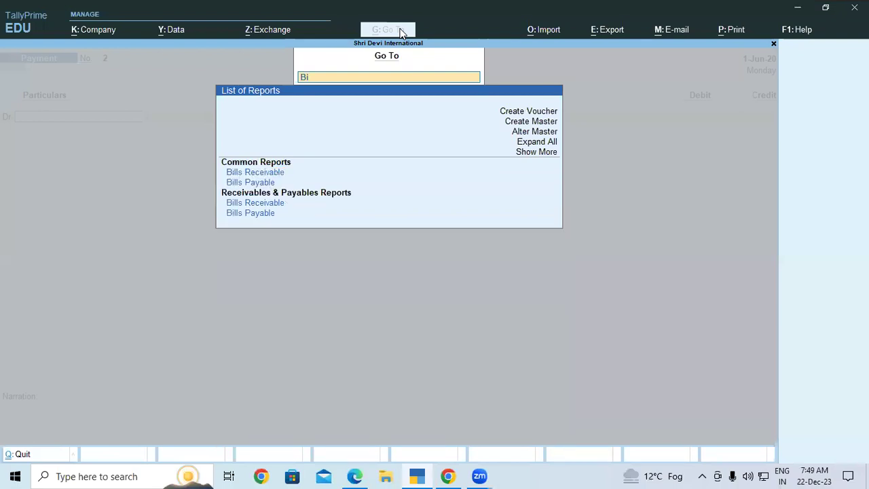
key(Down)
key(Down)
key(Down)
key(Down)
key(Down)
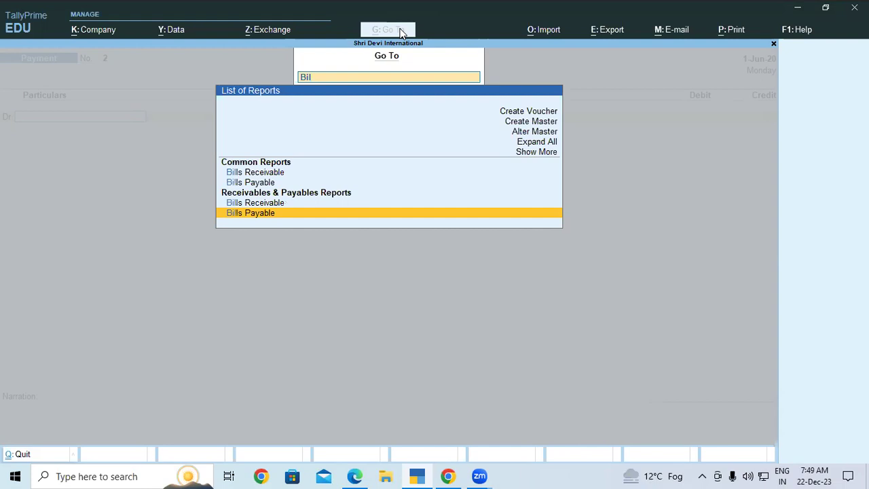
key(Return)
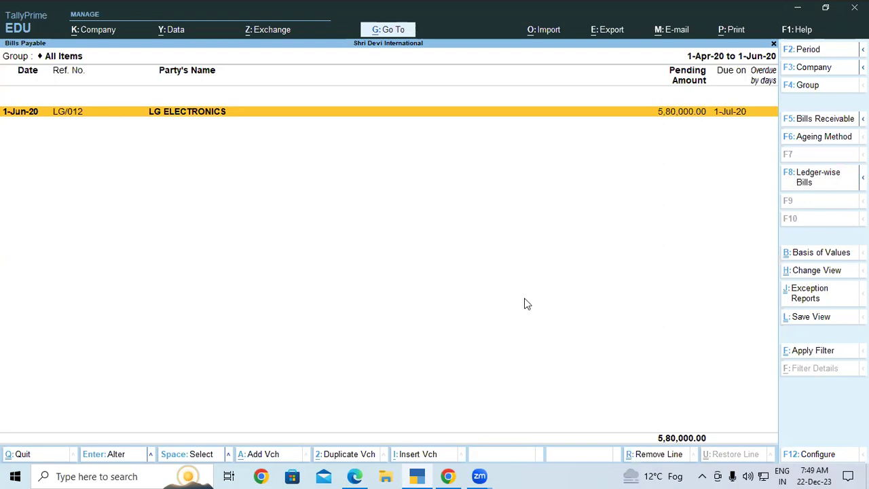
- Switch to the lesson notes and read the Bills Payable observation, the Balance Sheet in Figure 2.14 and the LG/012 payment activity
click(356, 476)
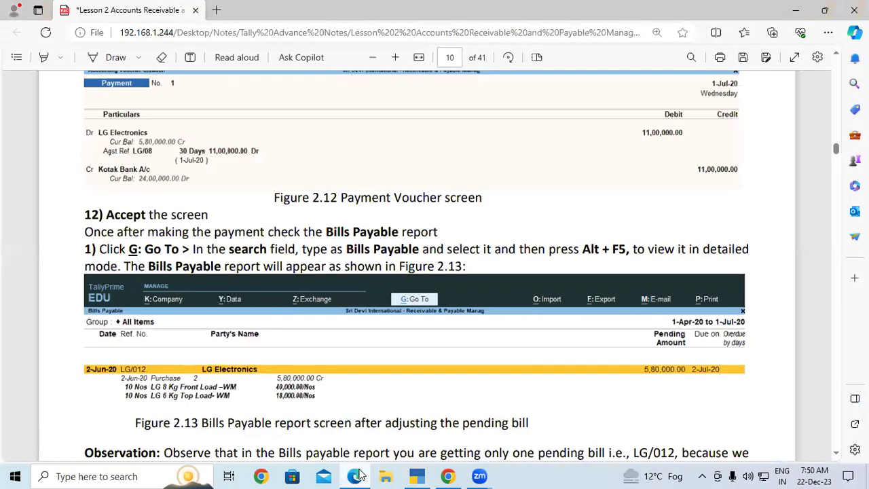
scroll(207, 310, down, 3)
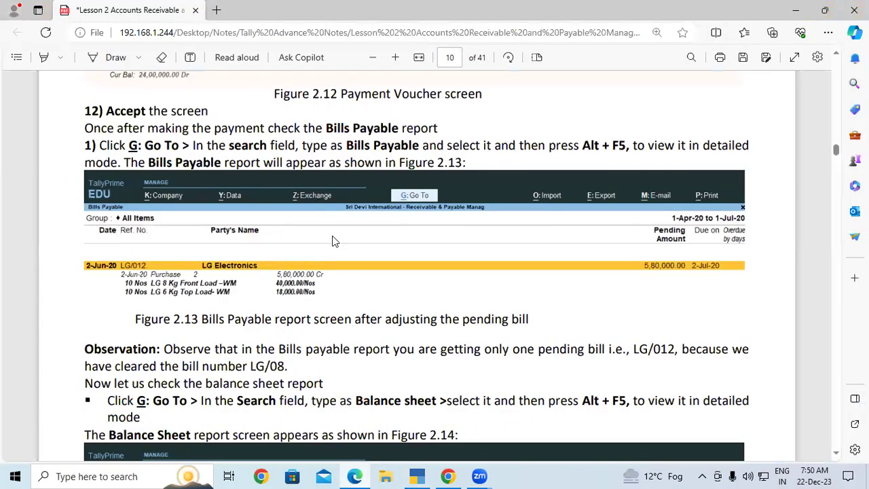
scroll(333, 241, down, 2)
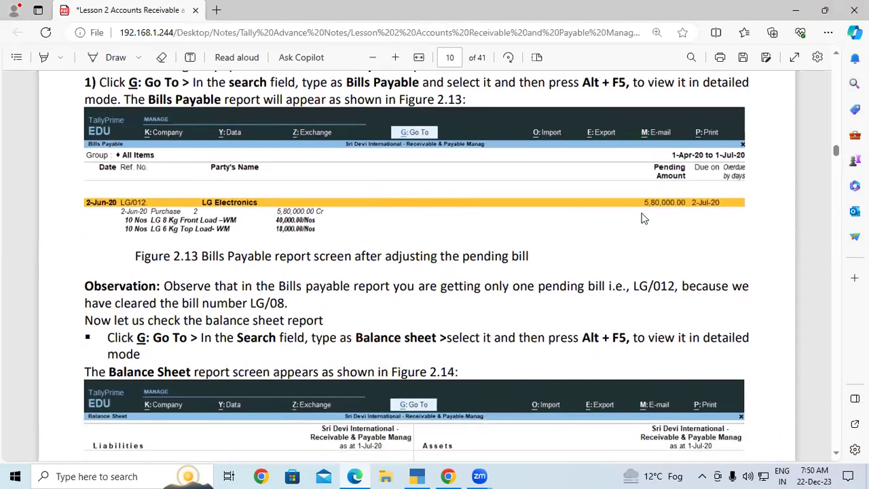
scroll(492, 258, down, 2)
scroll(492, 258, down, 6)
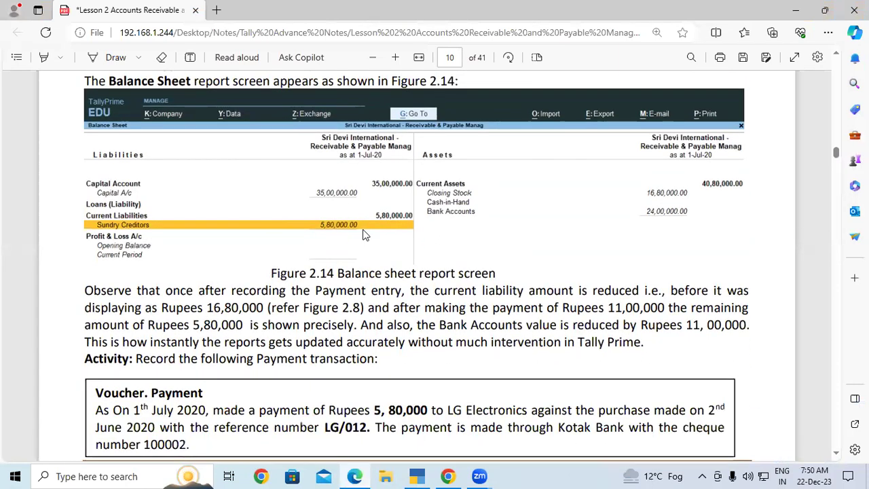
scroll(363, 234, down, 2)
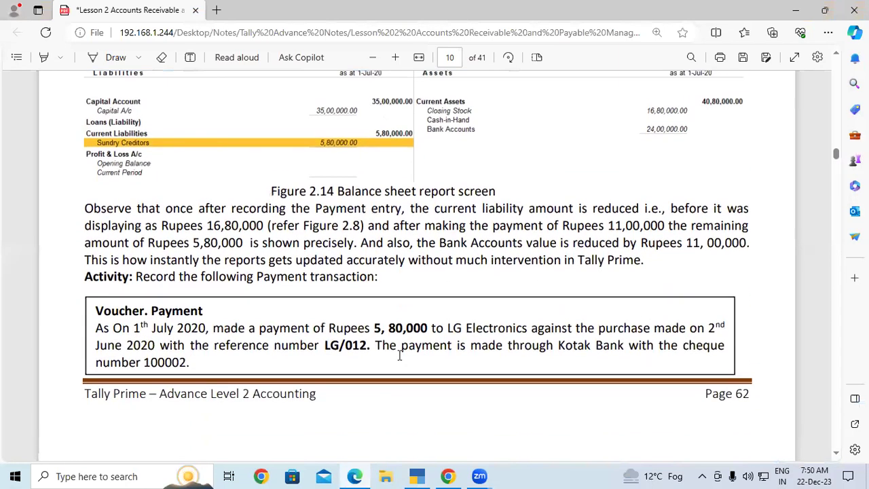
- Switch to TallyPrime, leave the Bills Payable report and voucher creation, and return to the Gateway of Tally
click(434, 476)
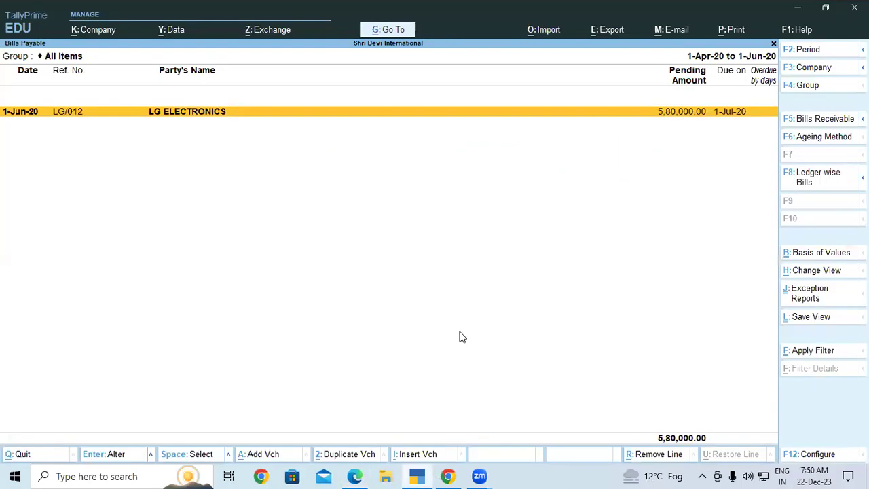
key(Escape)
key(Escape)
key(y)
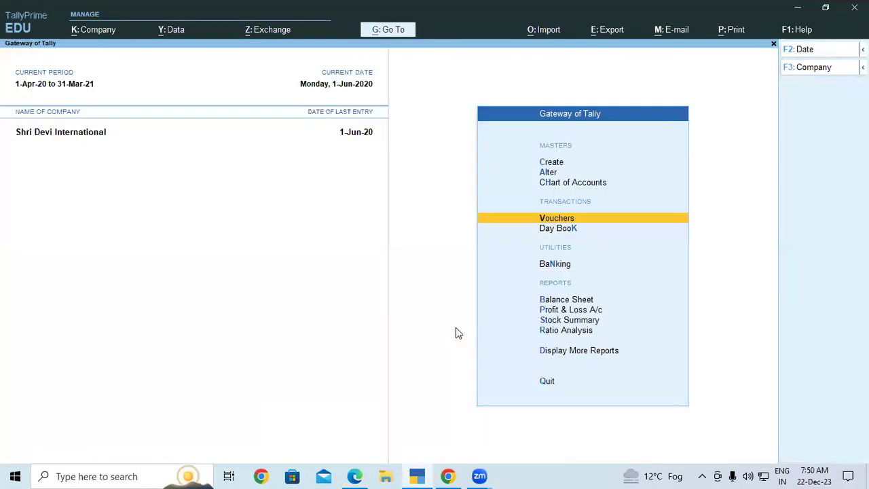
- Open the Balance Sheet in detailed view, examine Current Liabilities and Bank Accounts, and return to the Gateway of Tally
key(Down)
key(Down)
key(Down)
key(Return)
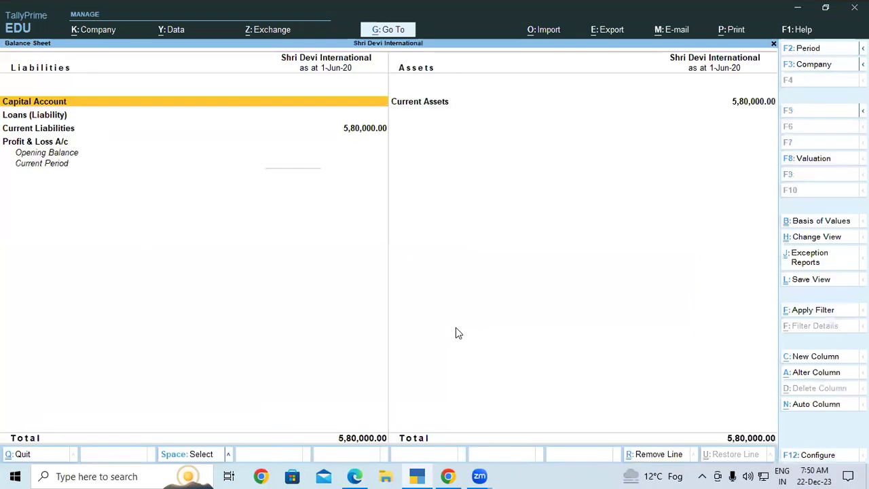
key(alt+F5)
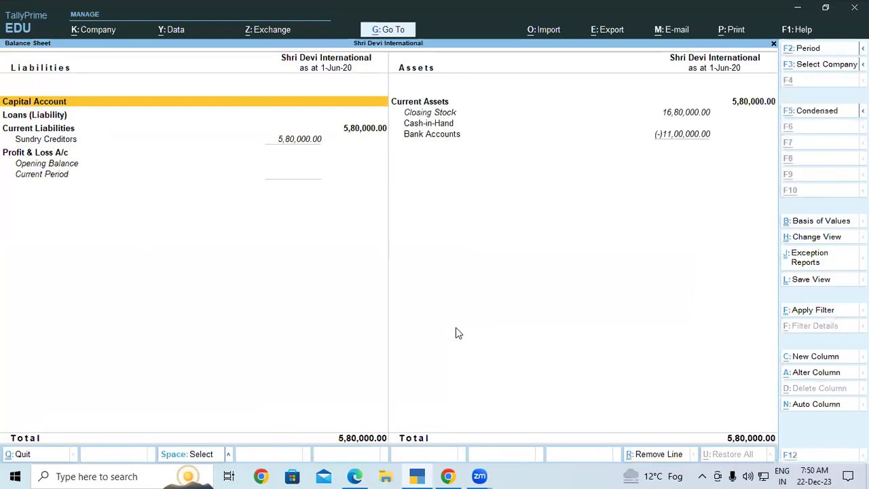
click(360, 130)
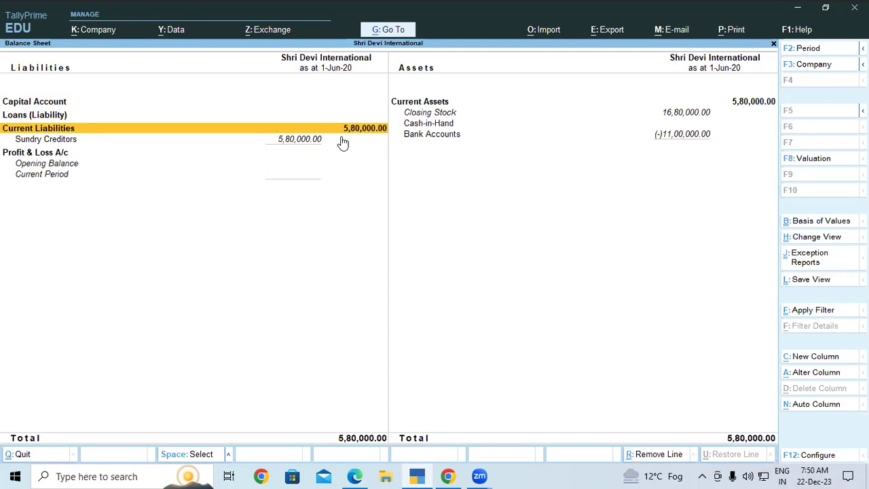
key(Escape)
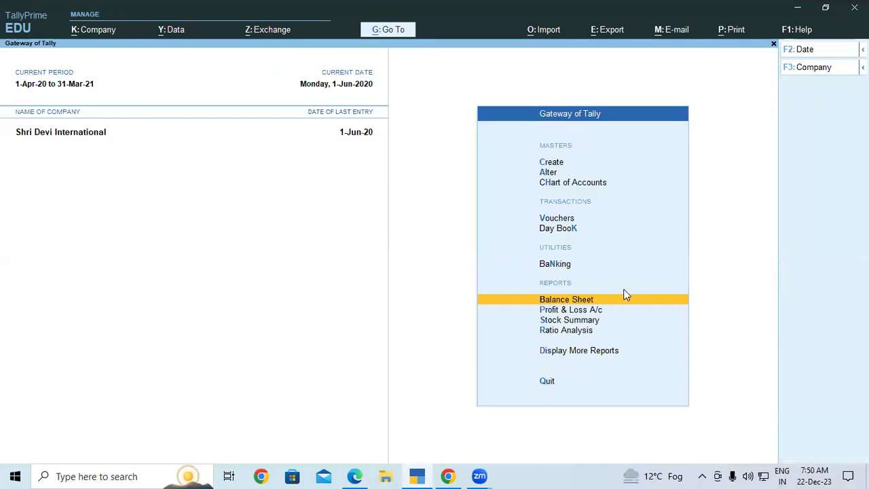
- Start a payment voucher debiting LG ELECTRONICS and set the bill reference type to Agst Ref
click(562, 220)
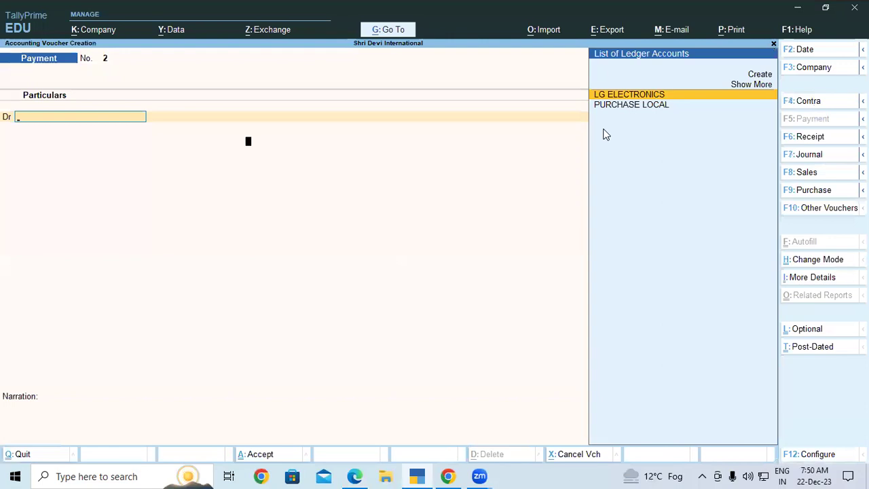
key(Return)
key(Return)
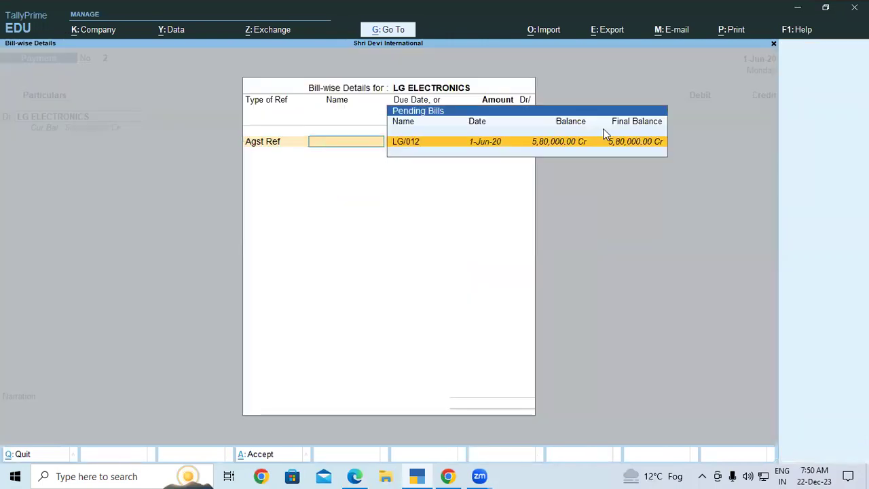
- Switch to the lesson notes and read the LG/012 payment activity's date, amount, bank and cheque number, plus Figure 2.15
click(349, 472)
scroll(288, 305, down, 1)
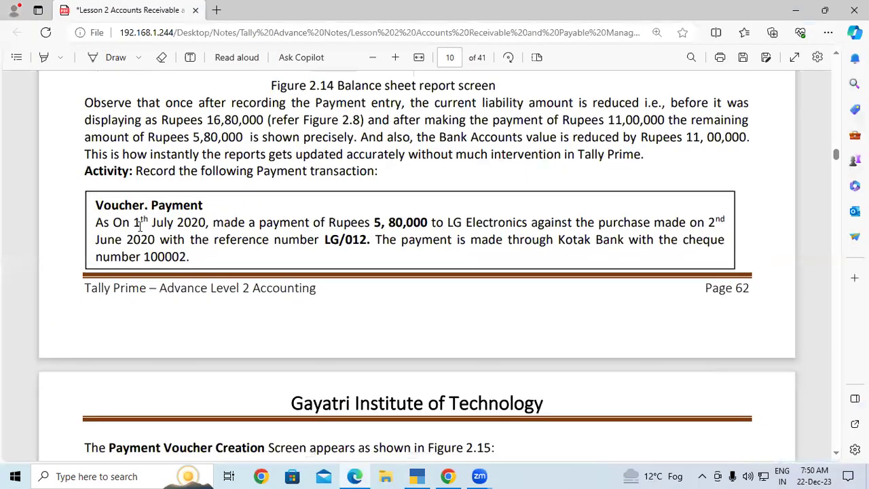
drag(134, 222, 432, 222)
click(434, 283)
drag(326, 242, 371, 239)
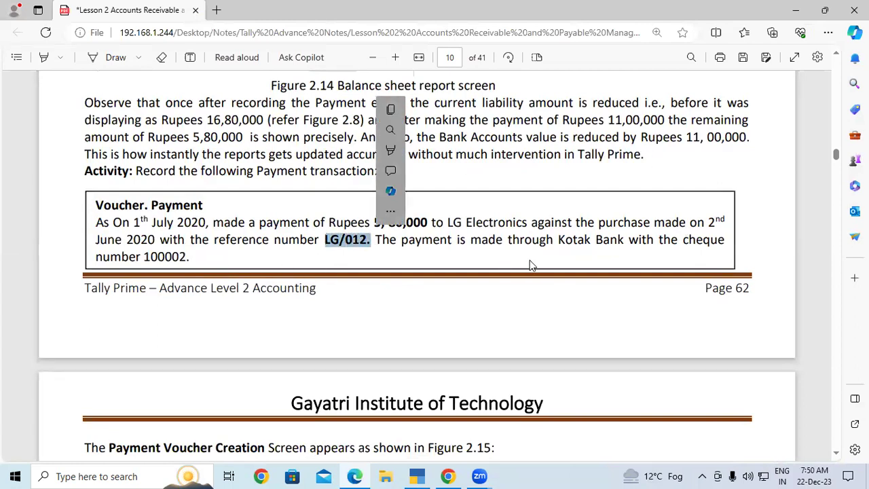
drag(559, 242, 625, 241)
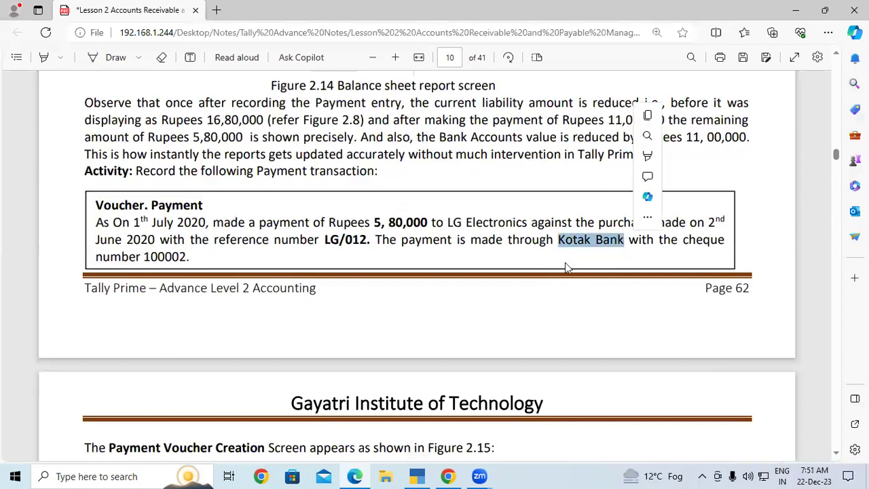
drag(139, 256, 190, 257)
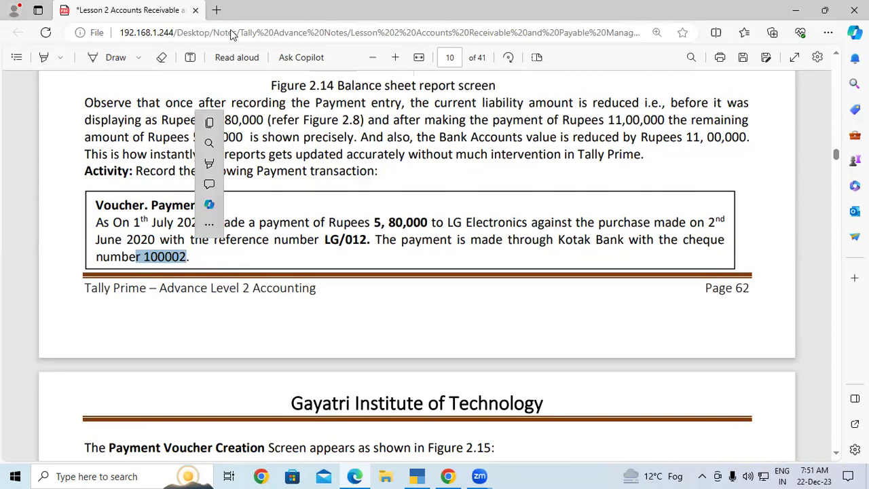
click(239, 268)
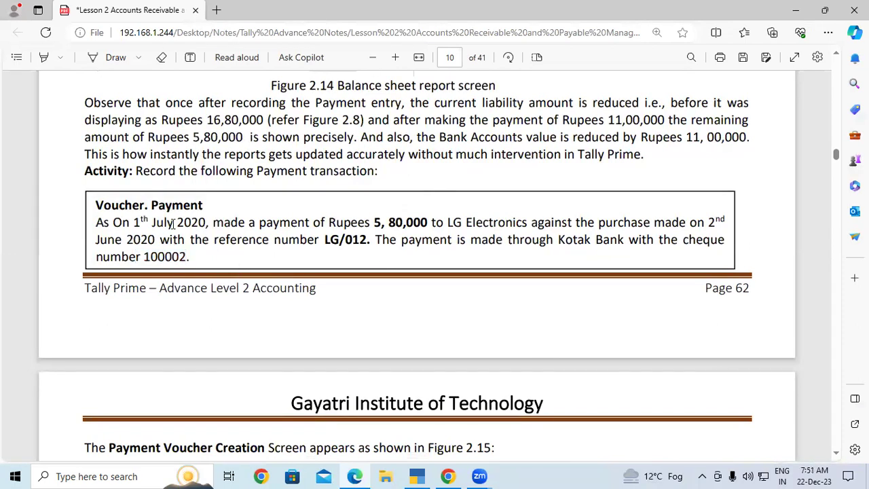
drag(154, 224, 197, 229)
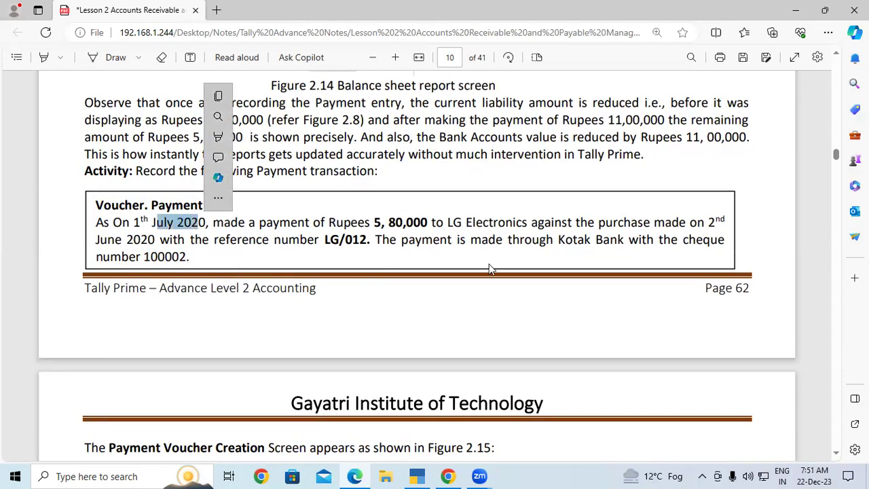
drag(372, 223, 428, 223)
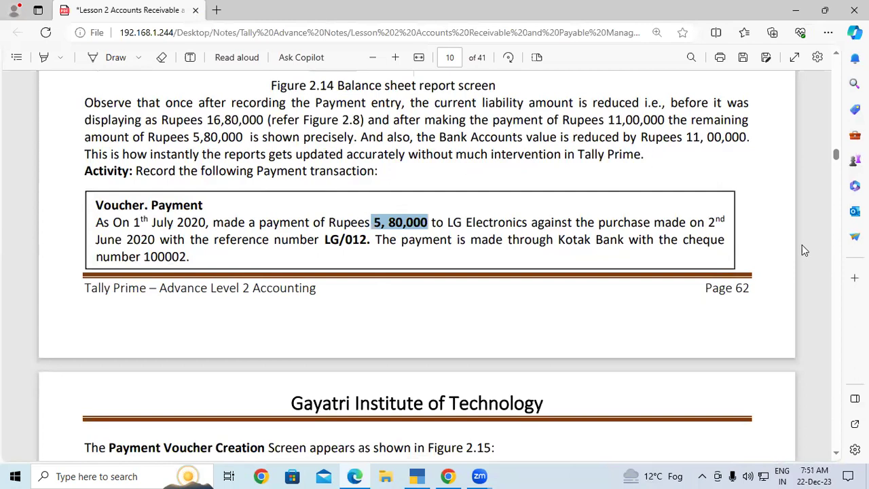
drag(711, 223, 729, 227)
drag(325, 239, 372, 241)
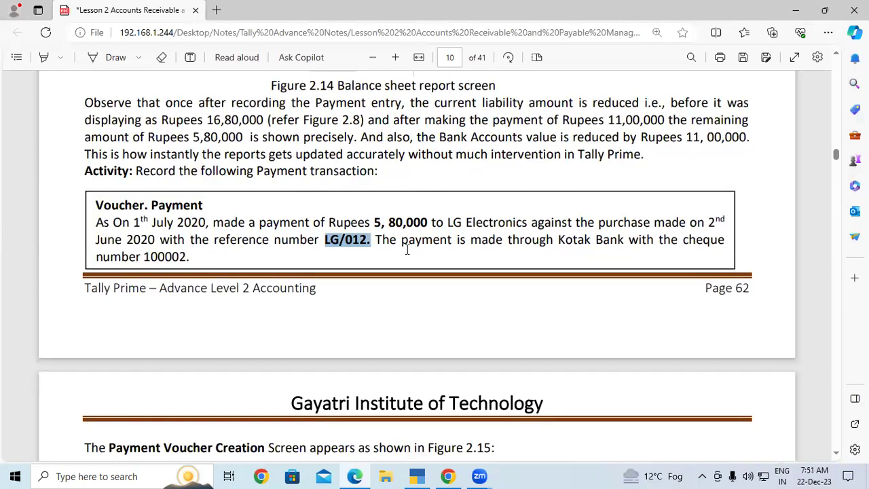
drag(559, 240, 625, 240)
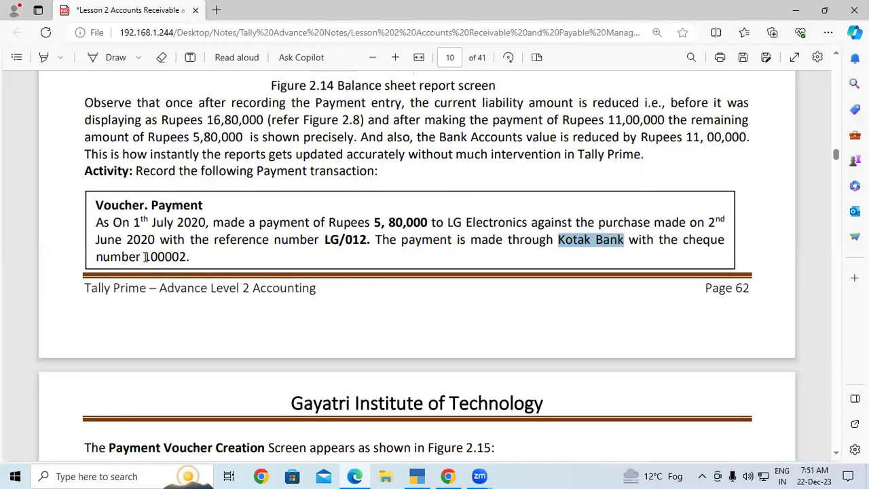
drag(143, 257, 194, 258)
scroll(267, 265, down, 3)
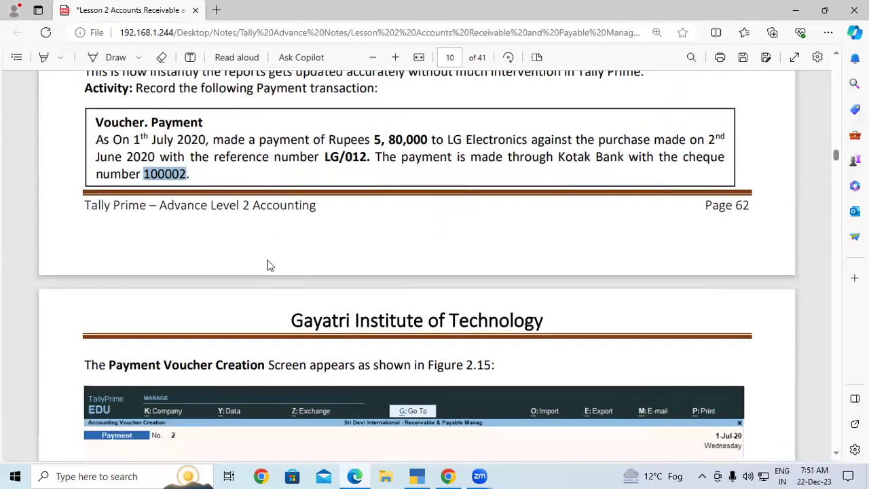
scroll(268, 260, down, 3)
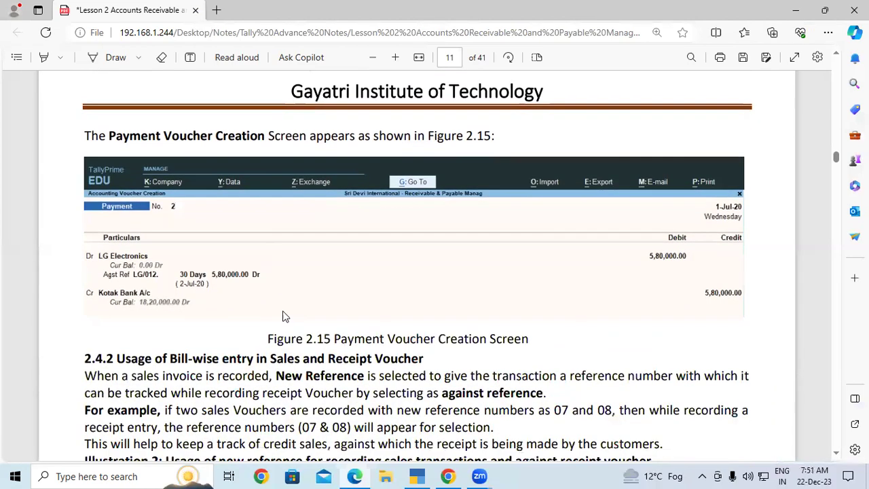
- Return to TallyPrime and allocate 5,80,000 Dr for LG ELECTRONICS against pending bill LG/012
click(417, 476)
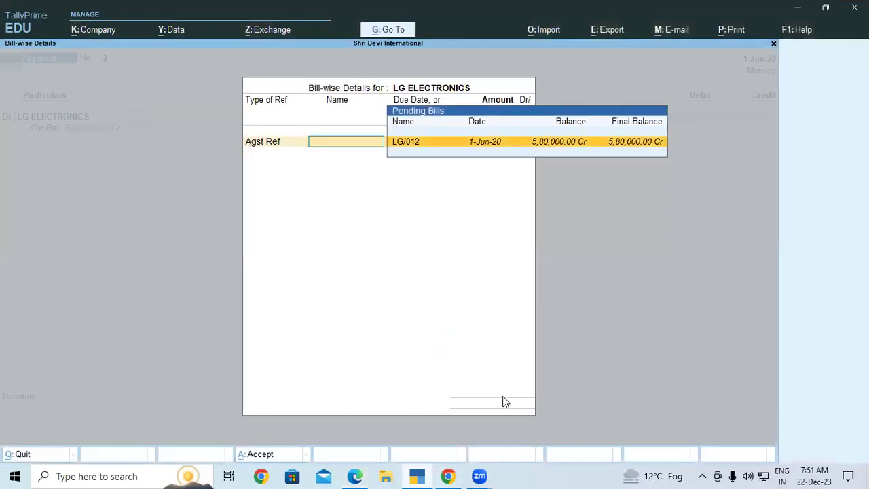
key(Return)
key(Return)
key(Return)
key(Return)
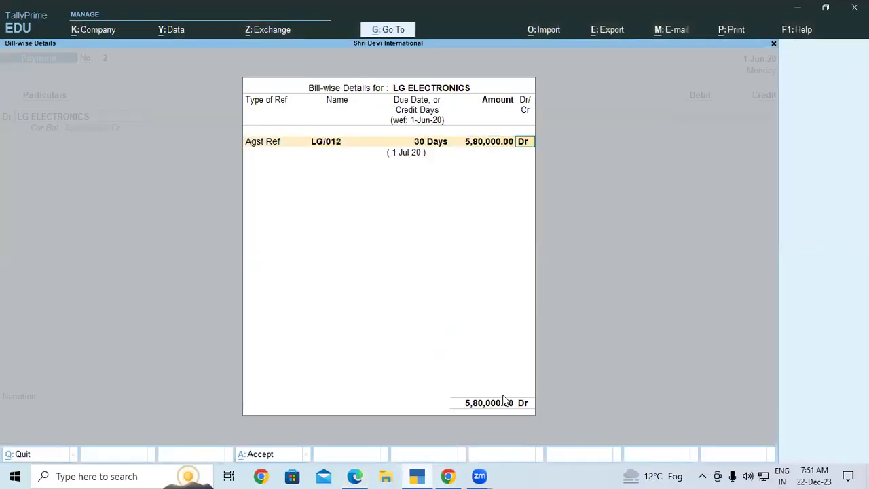
key(Return)
key(Return)
key(Return)
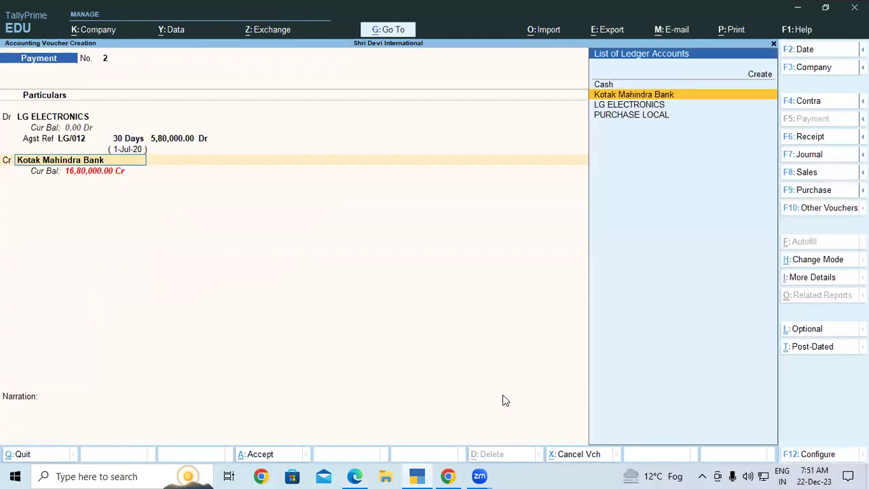
- Credit Kotak Mahindra Bank with 5,80,000 by cheque, with cheque range Not Applicable and instrument number 100002
key(Return)
key(Return)
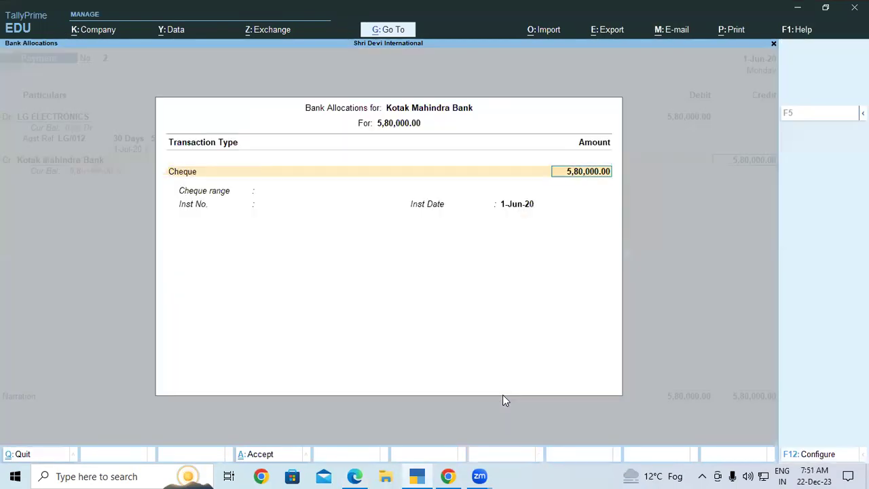
text(100002)
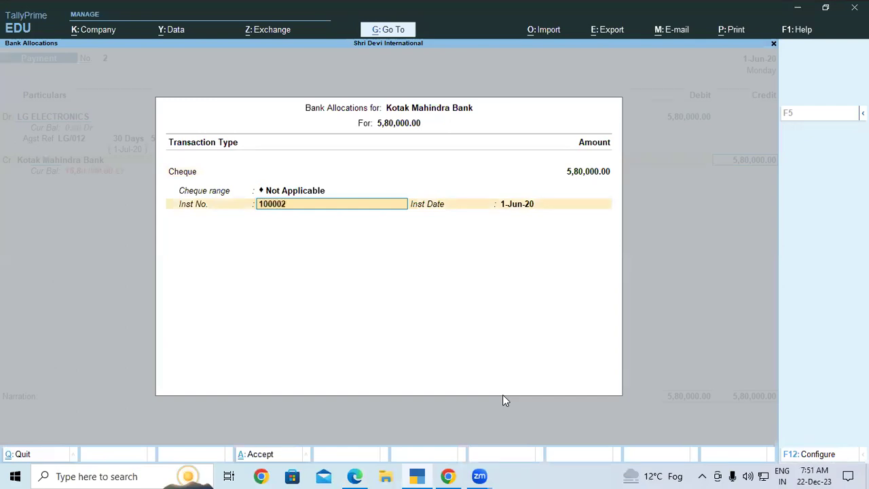
key(Return)
key(Return)
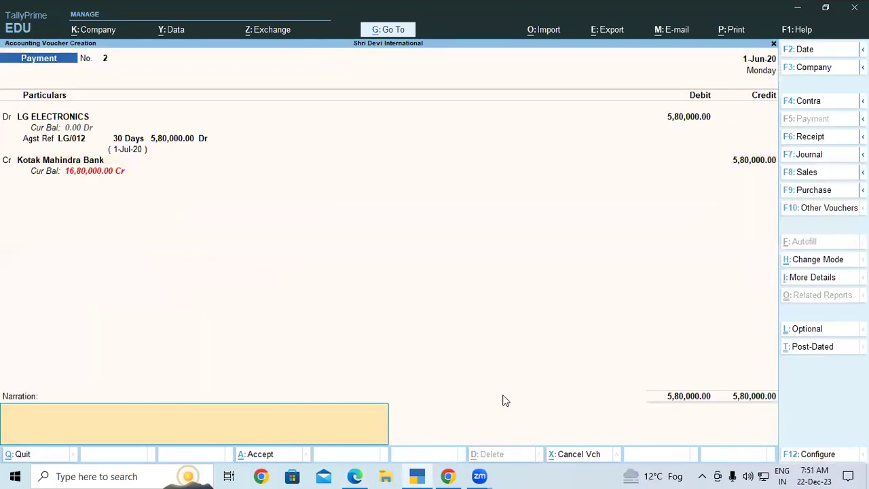
- Save the payment voucher with a blank narration and leave voucher creation for the Gateway of Tally
key(Return)
key(Return)
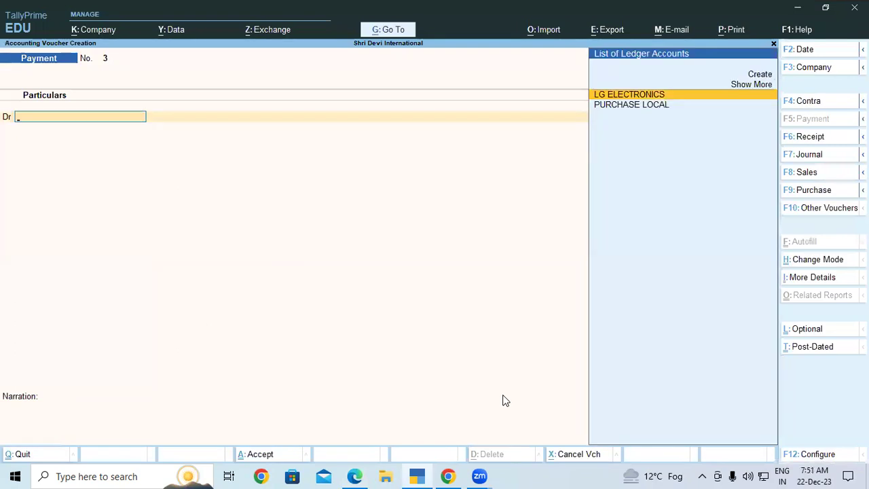
key(Escape)
key(Return)
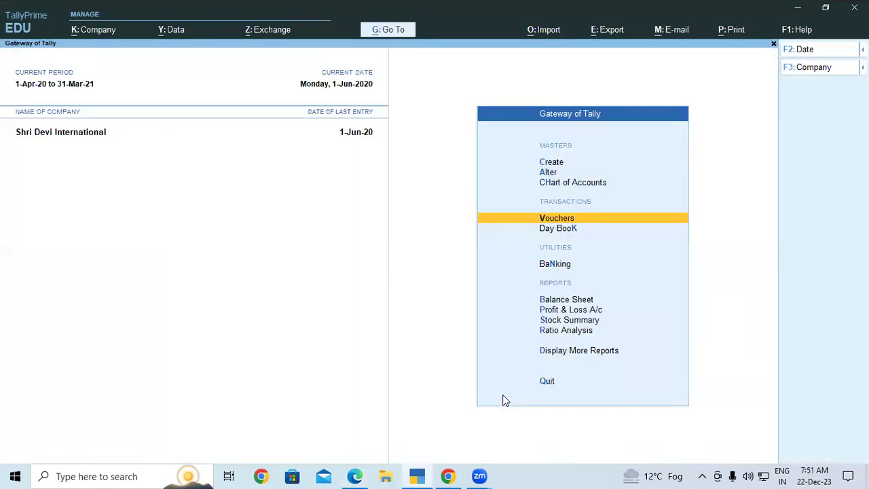
- Find Bills Payable under Receivables & Payables Reports with Go To, check the report for pending bills, and return to the Gateway of Tally
click(394, 36)
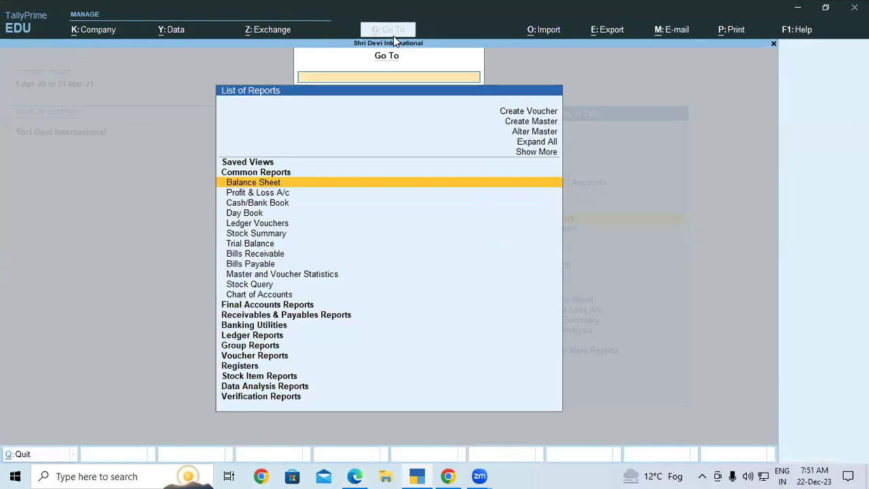
text(Bil)
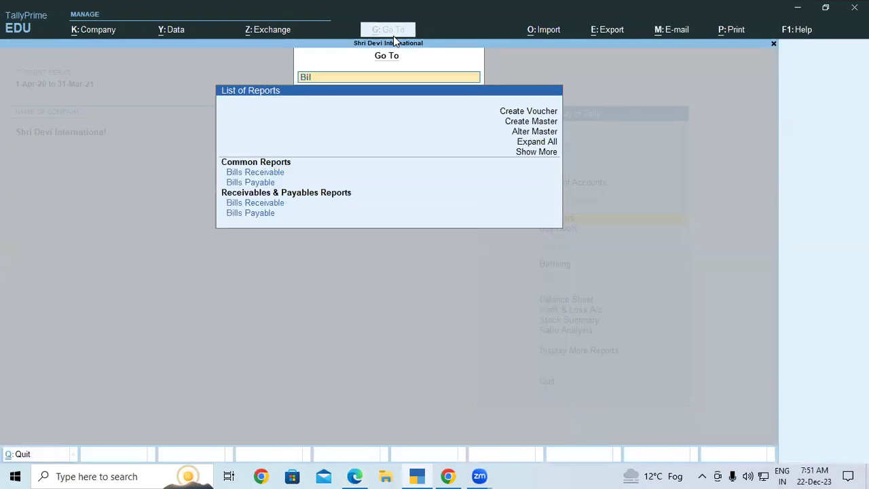
key(Down)
key(Down)
key(Down)
key(Down)
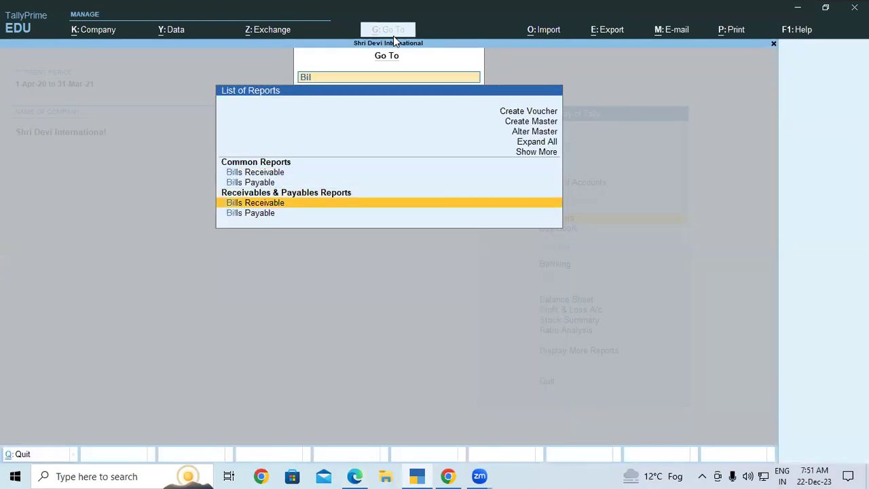
key(Return)
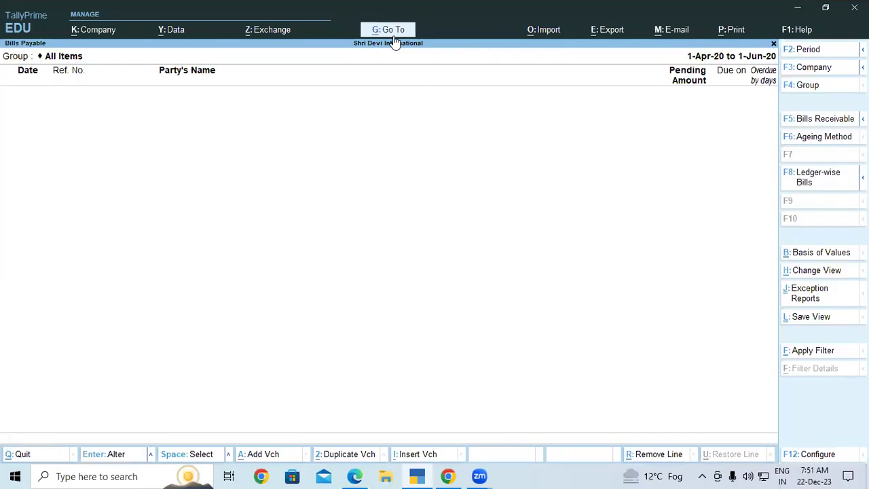
key(Escape)
key(Escape)
key(Escape)
- Open the Balance Sheet to check the effect of the LG/012 payment, and return to the Gateway of Tally
key(Down)
key(Down)
key(Down)
key(Down)
key(Down)
key(Down)
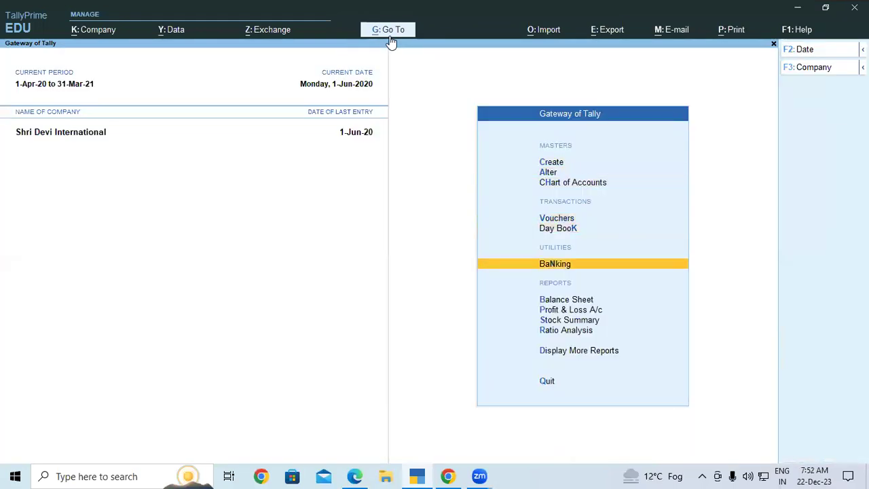
key(Return)
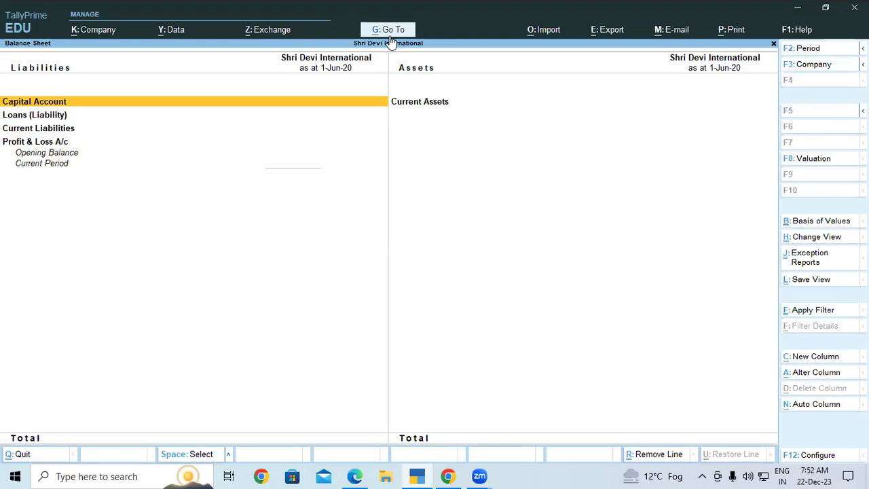
key(Escape)
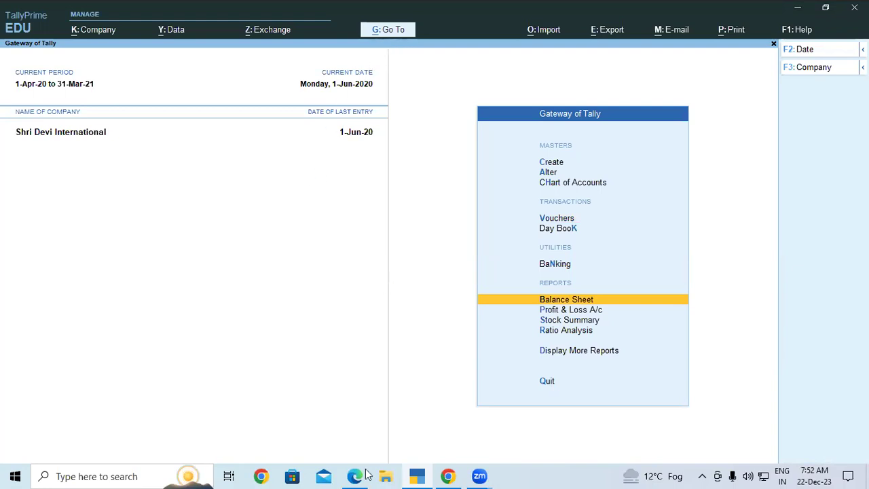
- Switch to the lesson notes and read section 2.4.2 on bill-wise entry in sales and receipt vouchers
key(alt+Tab)
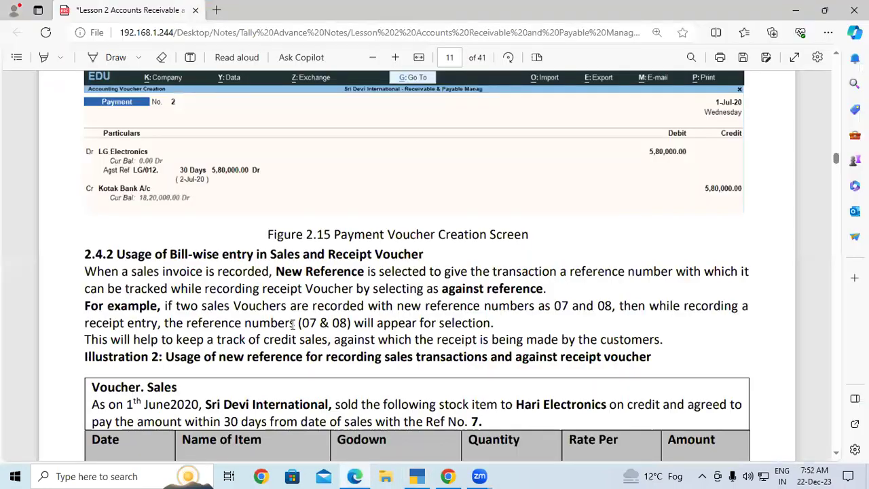
scroll(292, 325, up, 3)
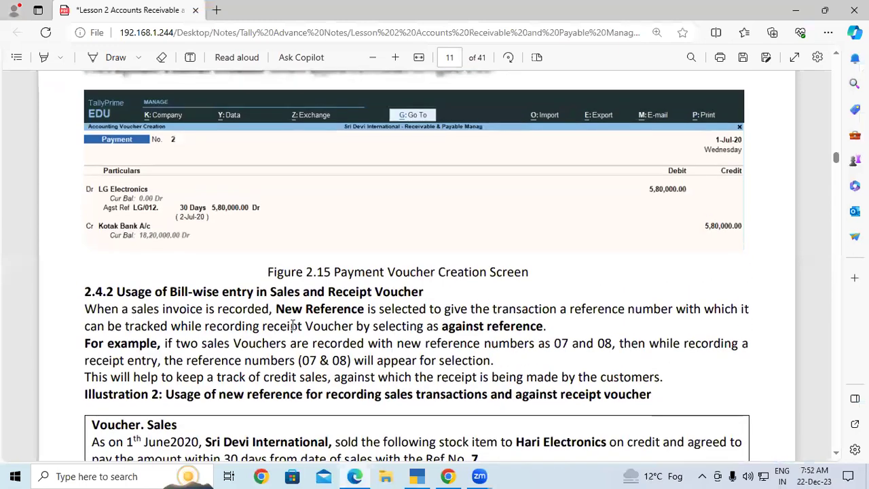
scroll(292, 325, down, 1)
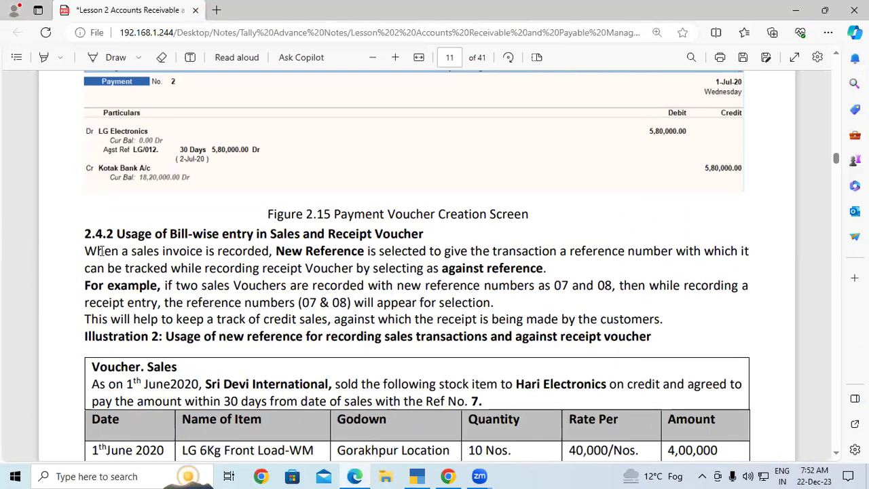
- Review the section 2.4.2 explanation of New Reference and against reference in sales and receipt vouchers, along with Figure 2.15 above it
drag(82, 234, 424, 233)
scroll(402, 268, up, 1)
scroll(402, 268, up, 2)
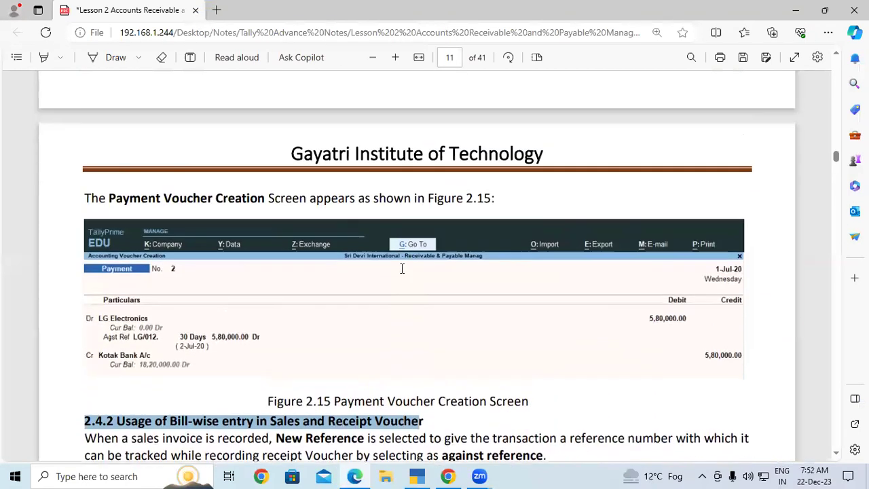
scroll(401, 268, down, 3)
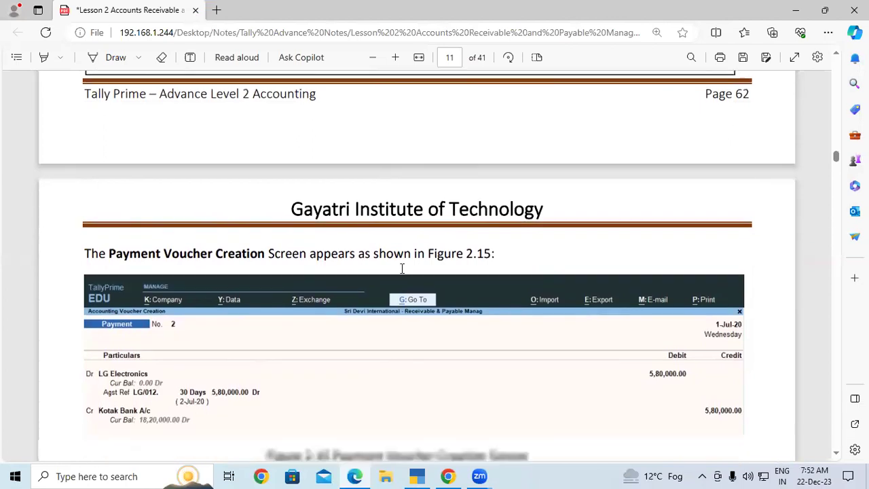
scroll(401, 268, down, 2)
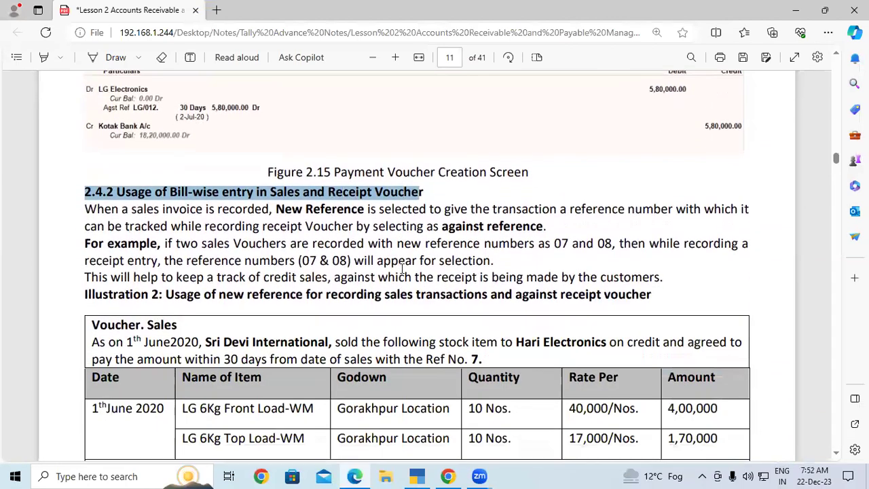
scroll(402, 269, up, 2)
scroll(402, 268, up, 1)
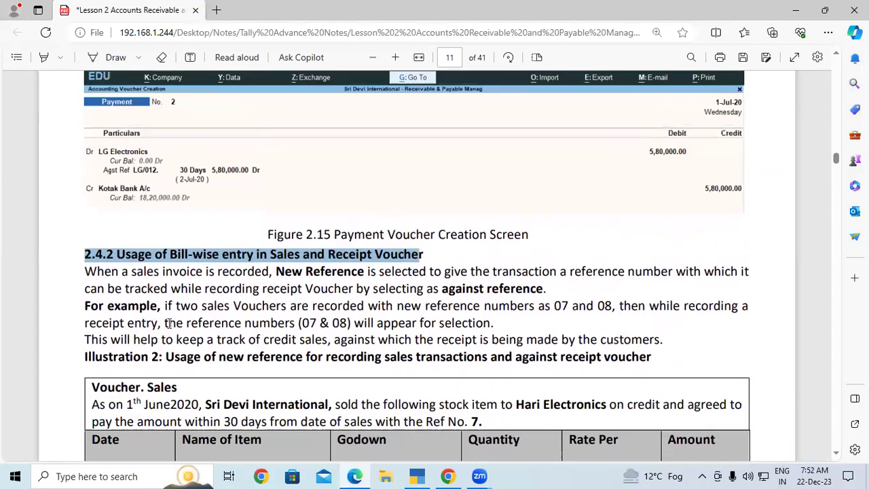
click(90, 267)
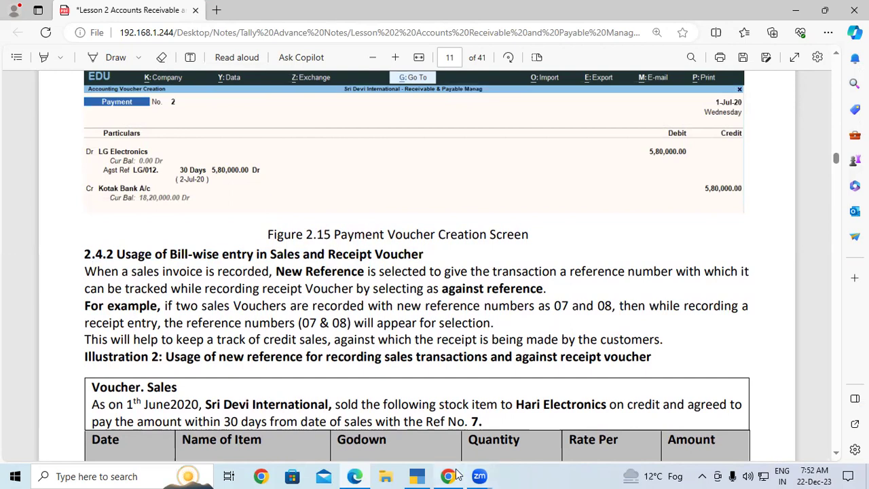
- Switch to TallyPrime, open the Balance Sheet to look at Current Assets, and return to the Gateway of Tally
click(419, 475)
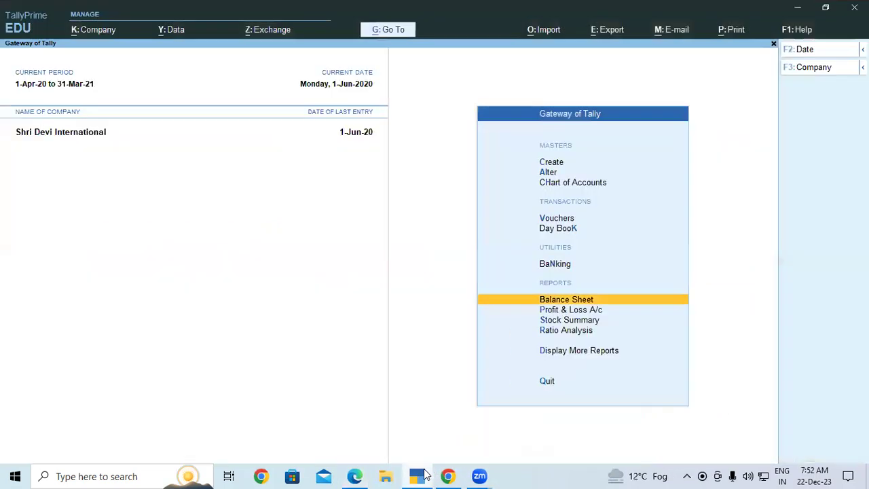
key(Return)
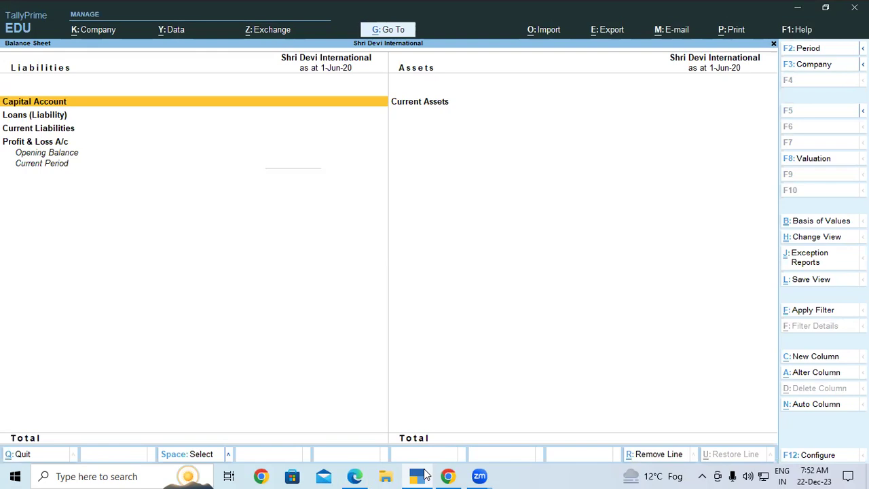
key(Return)
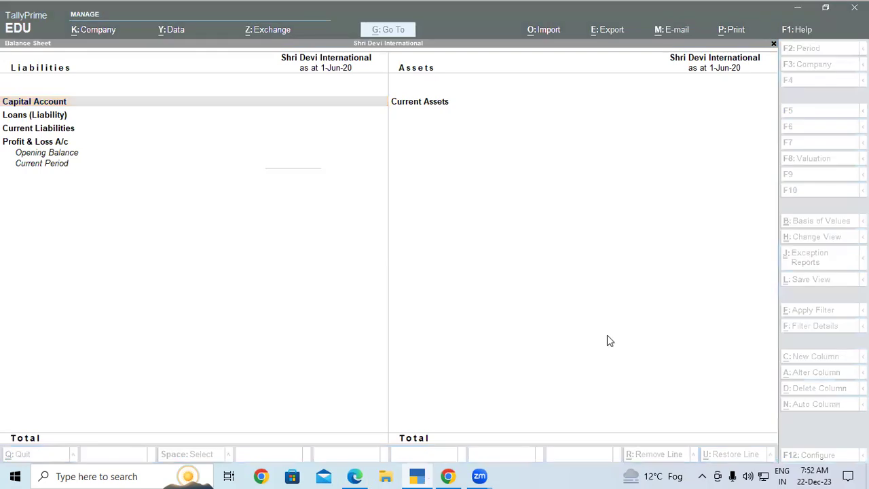
click(507, 122)
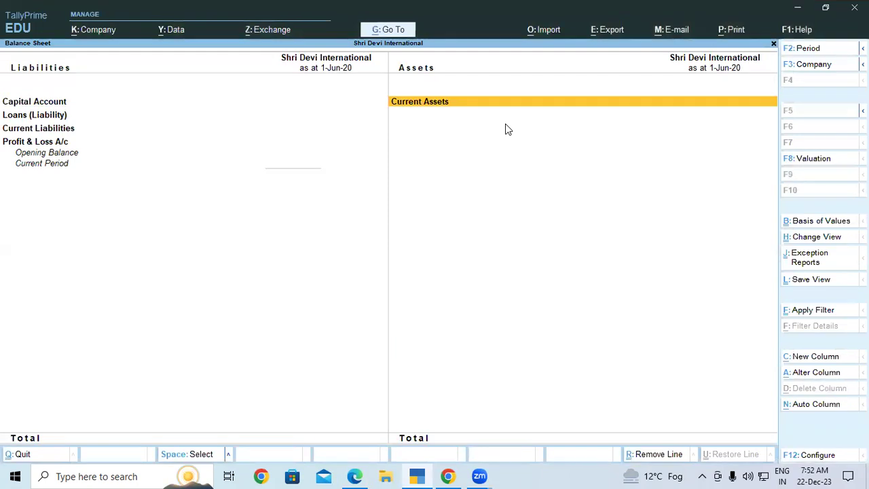
key(Escape)
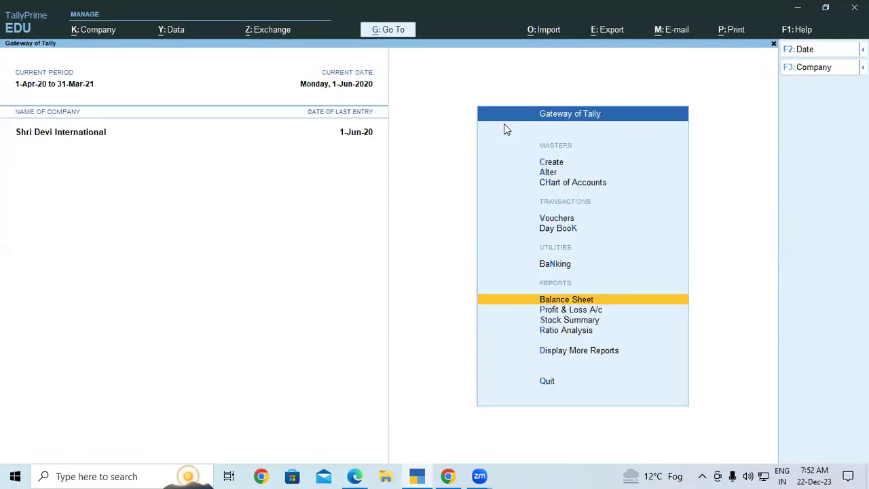
key(Down)
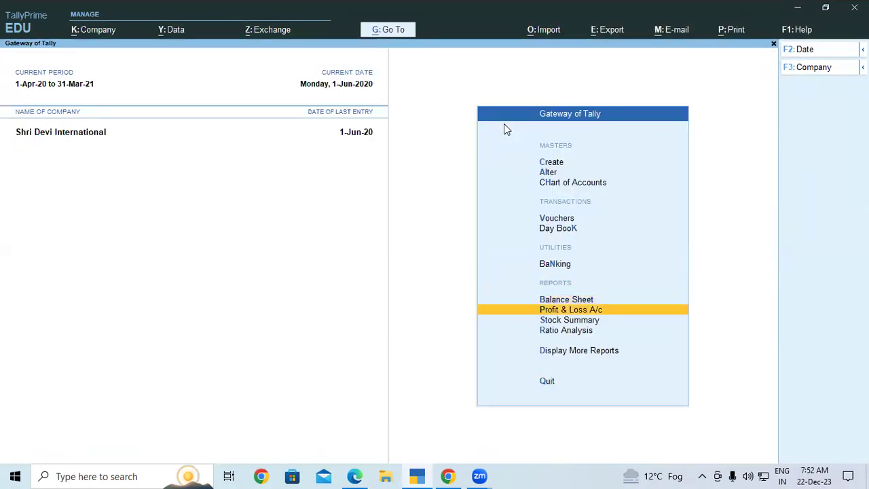
key(Up)
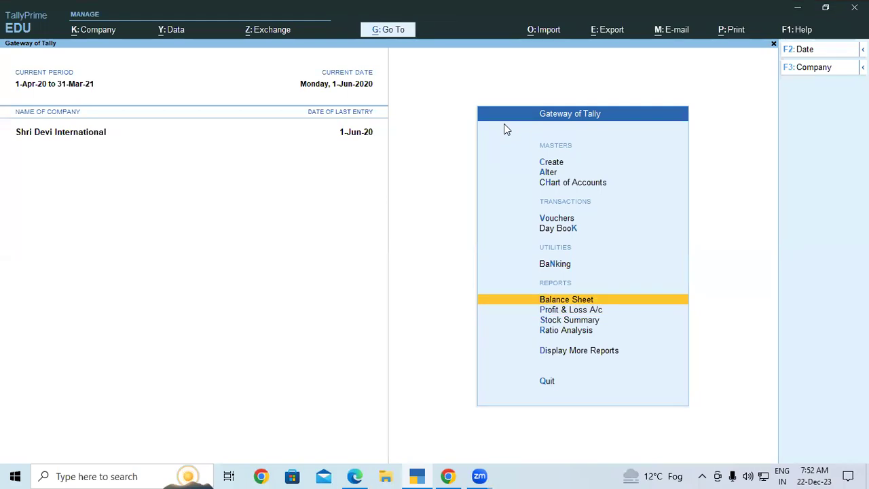